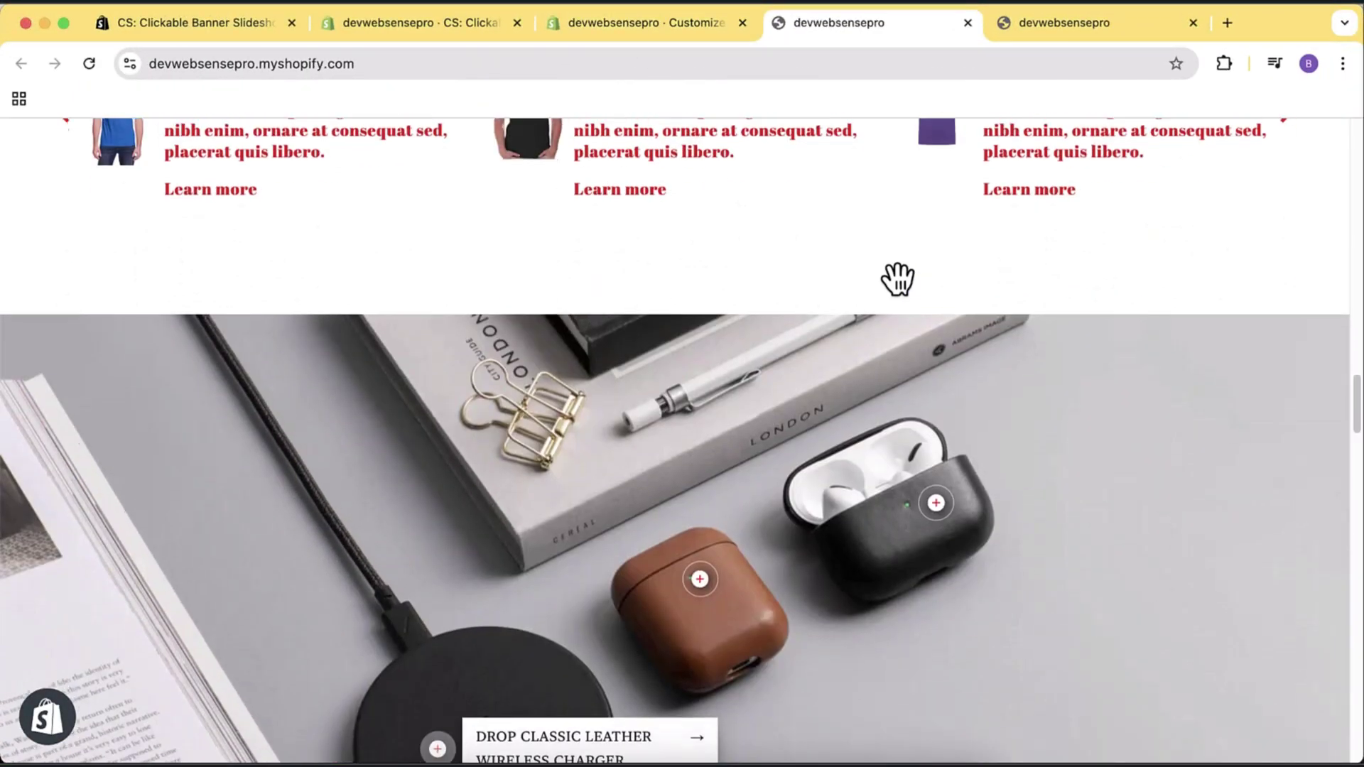
{"action": "scroll", "coordinate": [891, 285], "scroll_direction": "down", "scroll_amount": 5}
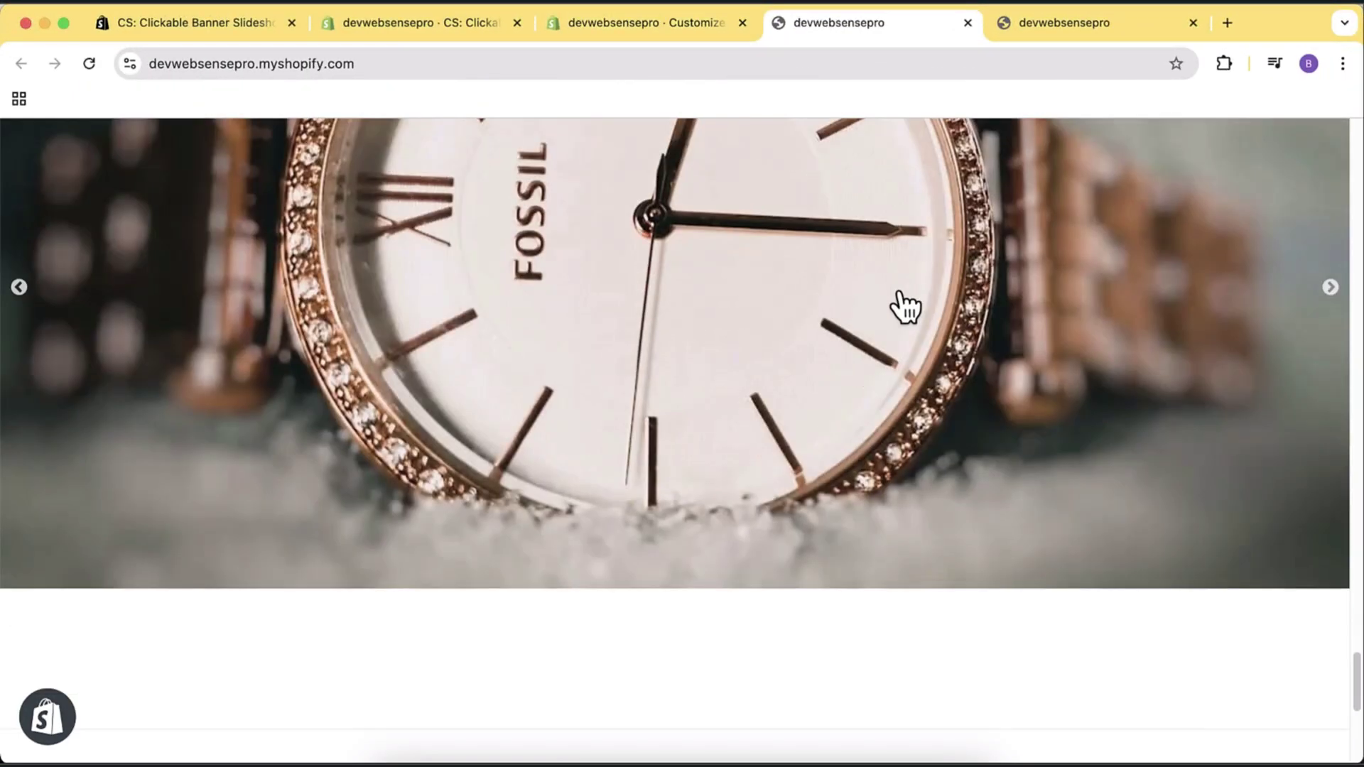
- Scroll the storefront homepage to the Fossil watch slideshow
{"action": "scroll", "coordinate": [874, 263], "scroll_direction": "up", "scroll_amount": 3}
{"action": "scroll", "coordinate": [472, 270], "scroll_direction": "up", "scroll_amount": 1}
{"action": "scroll", "coordinate": [471, 265], "scroll_direction": "down", "scroll_amount": 1}
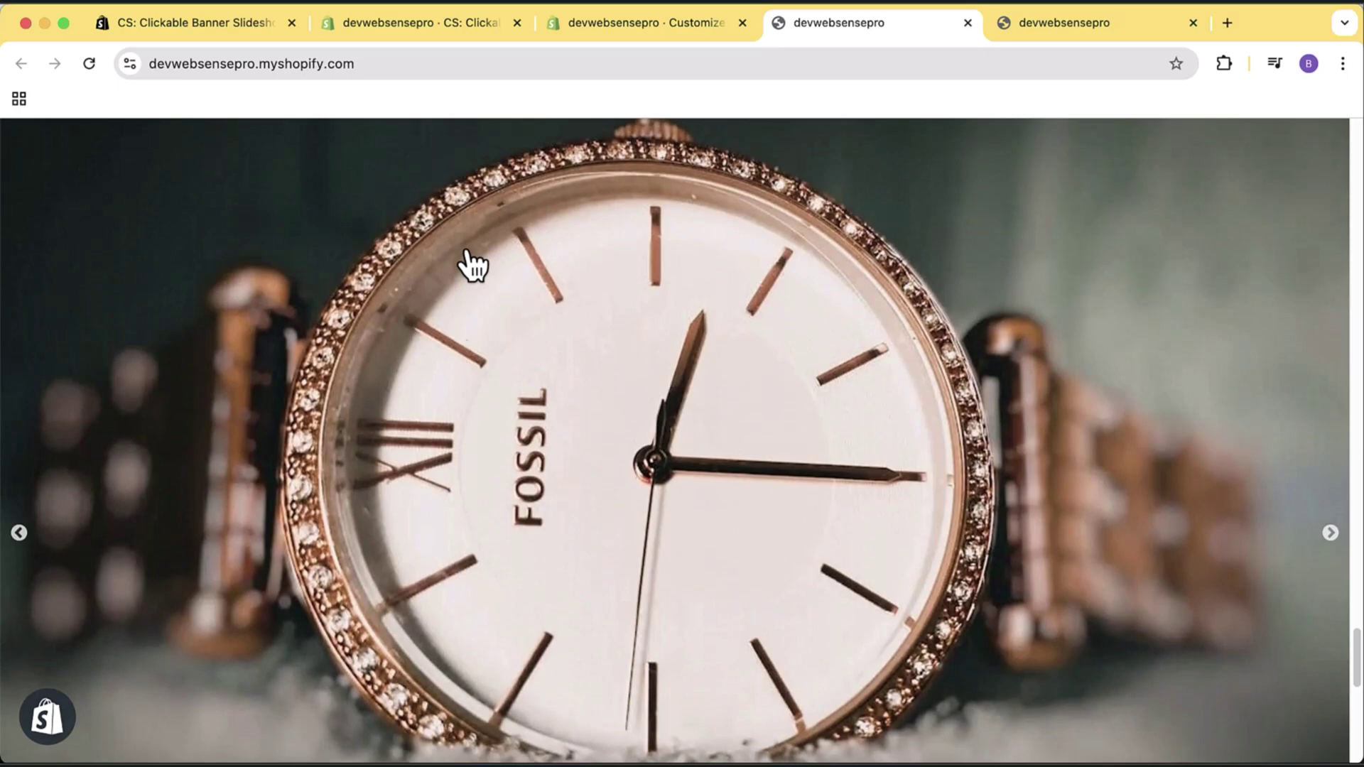
- Advance the watch slideshow, then read the CS: Clickable Banner Slideshow listing ($7.99/month)
{"action": "left_click", "coordinate": [1335, 560]}
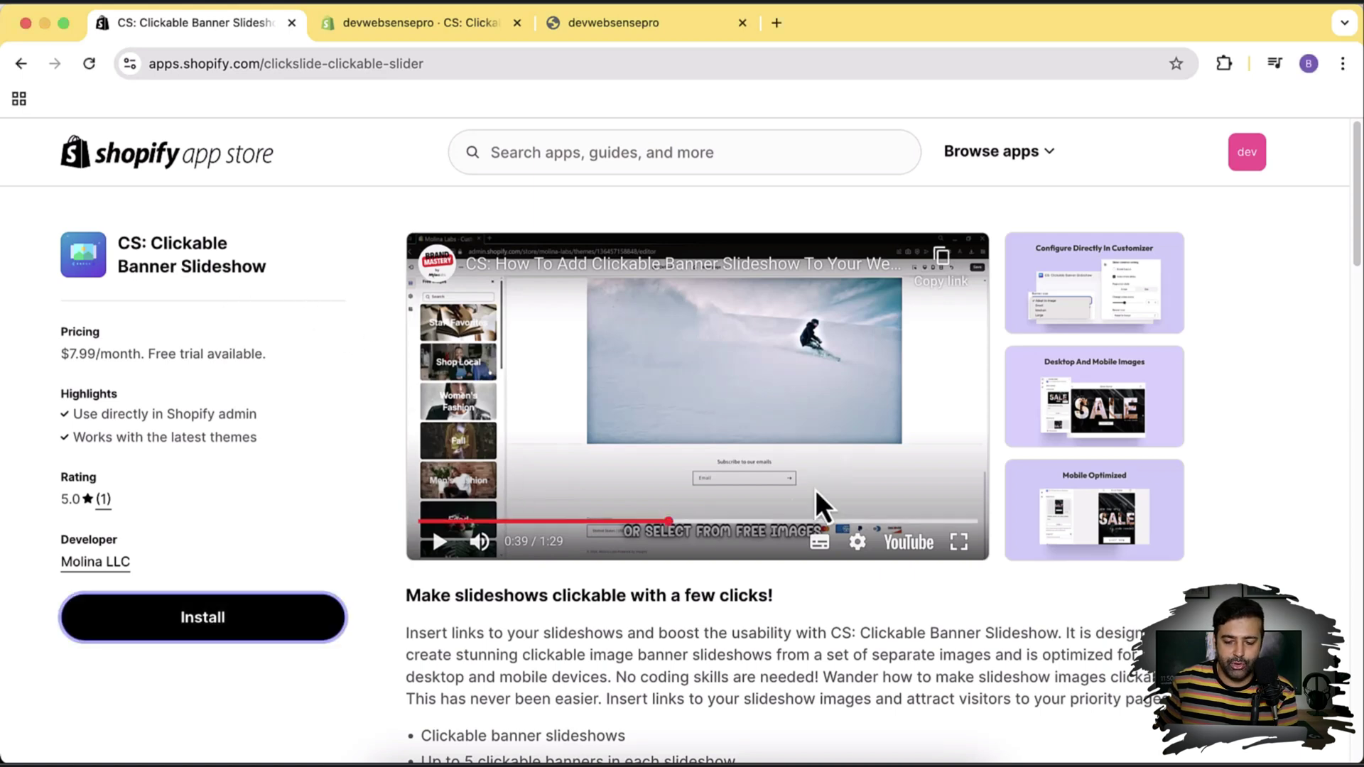
{"action": "scroll", "coordinate": [1251, 324], "scroll_direction": "down", "scroll_amount": 5}
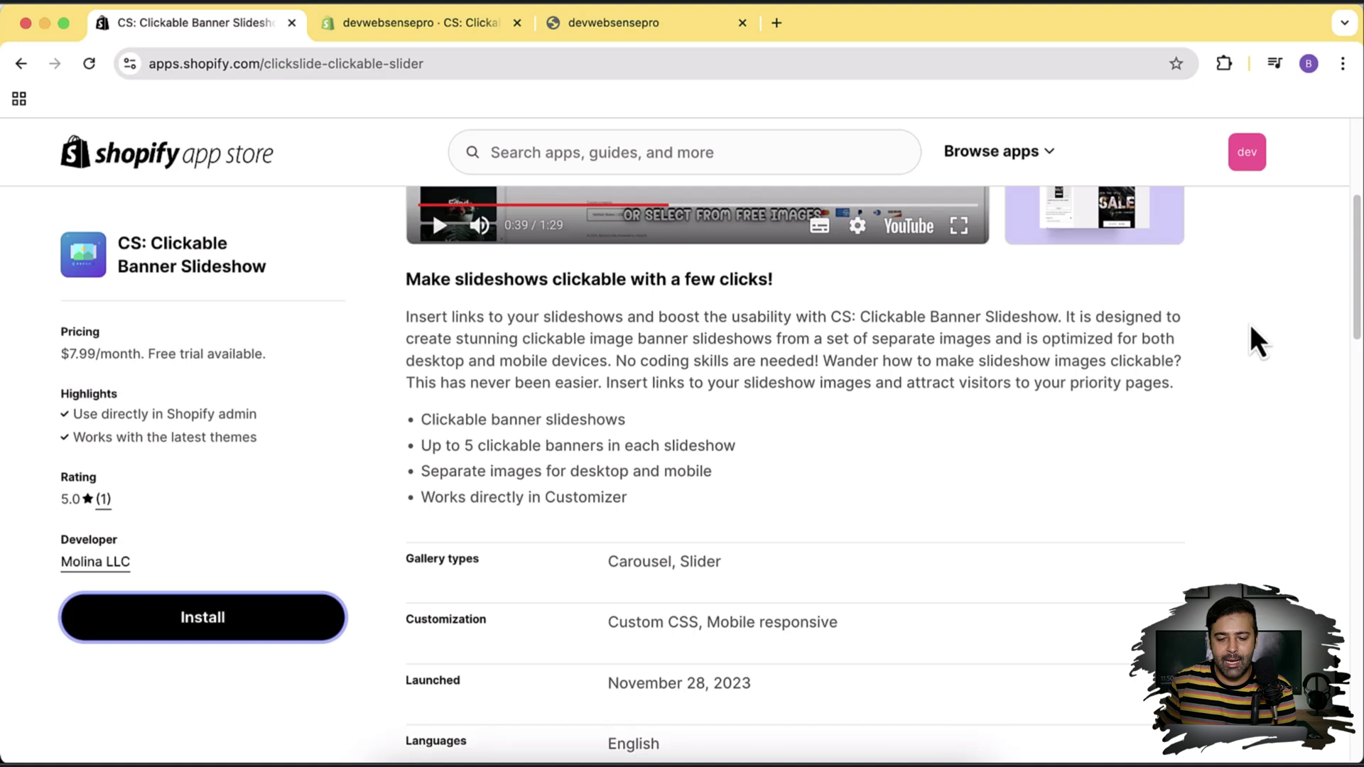
{"action": "scroll", "coordinate": [1251, 327], "scroll_direction": "down", "scroll_amount": 2}
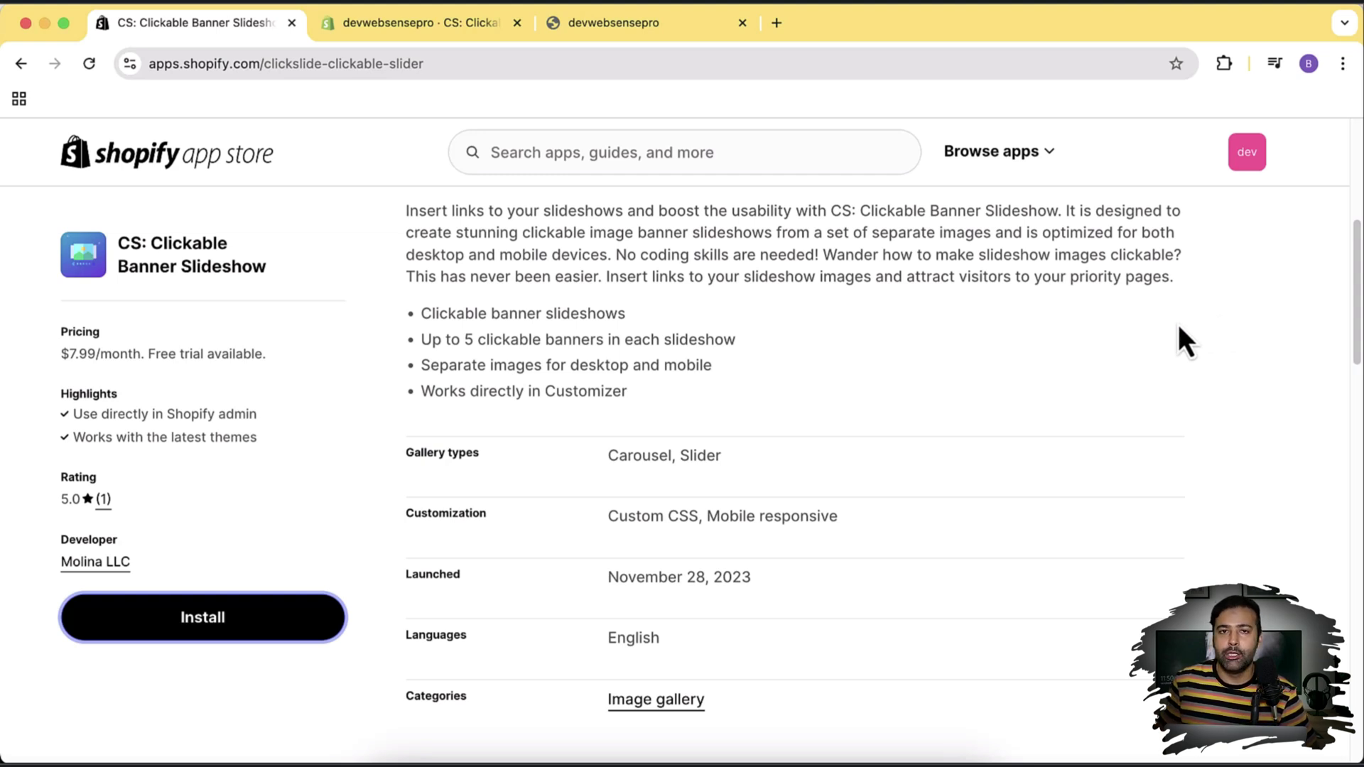
{"action": "scroll", "coordinate": [1180, 324], "scroll_direction": "up", "scroll_amount": 5}
{"action": "scroll", "coordinate": [1180, 324], "scroll_direction": "up", "scroll_amount": 1}
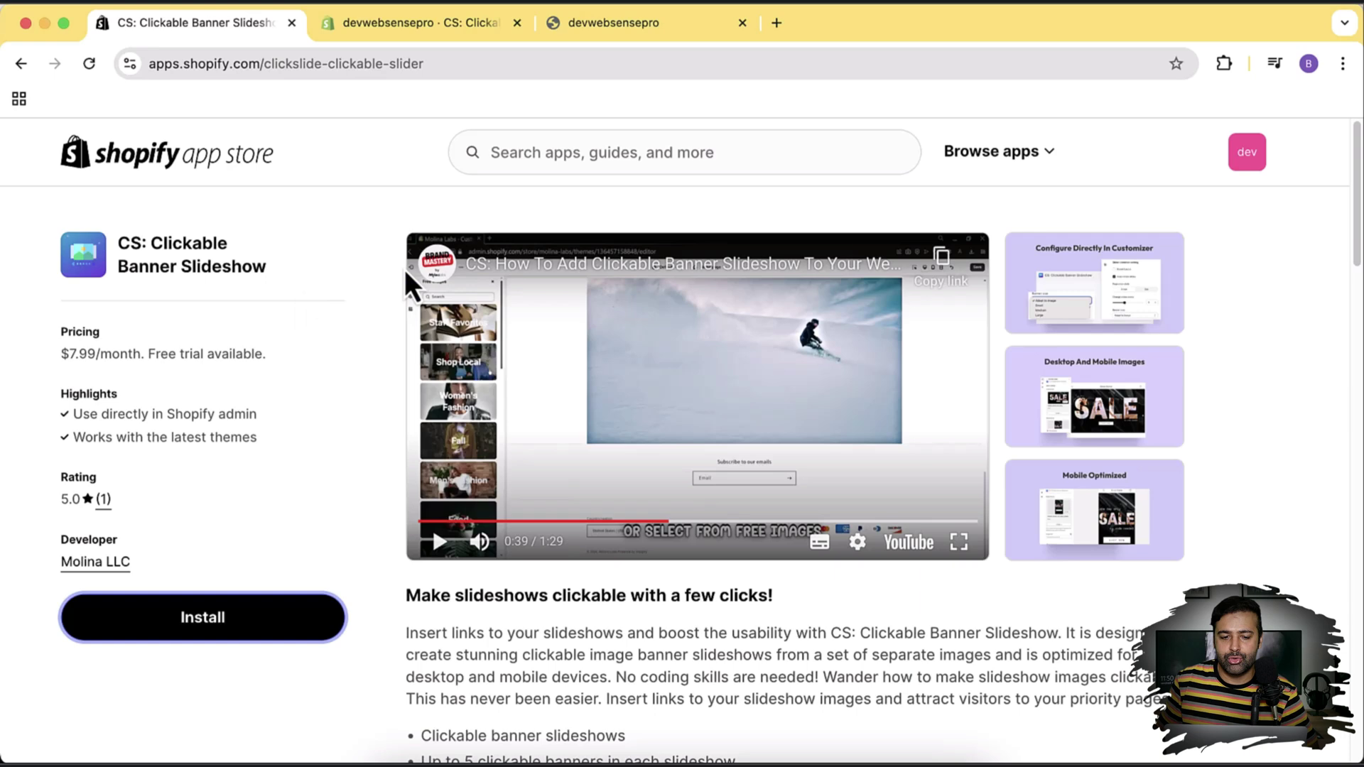
- Review the installed app's admin page, then go to Online Store Themes with Dawn - All current
{"action": "left_click", "coordinate": [454, 38]}
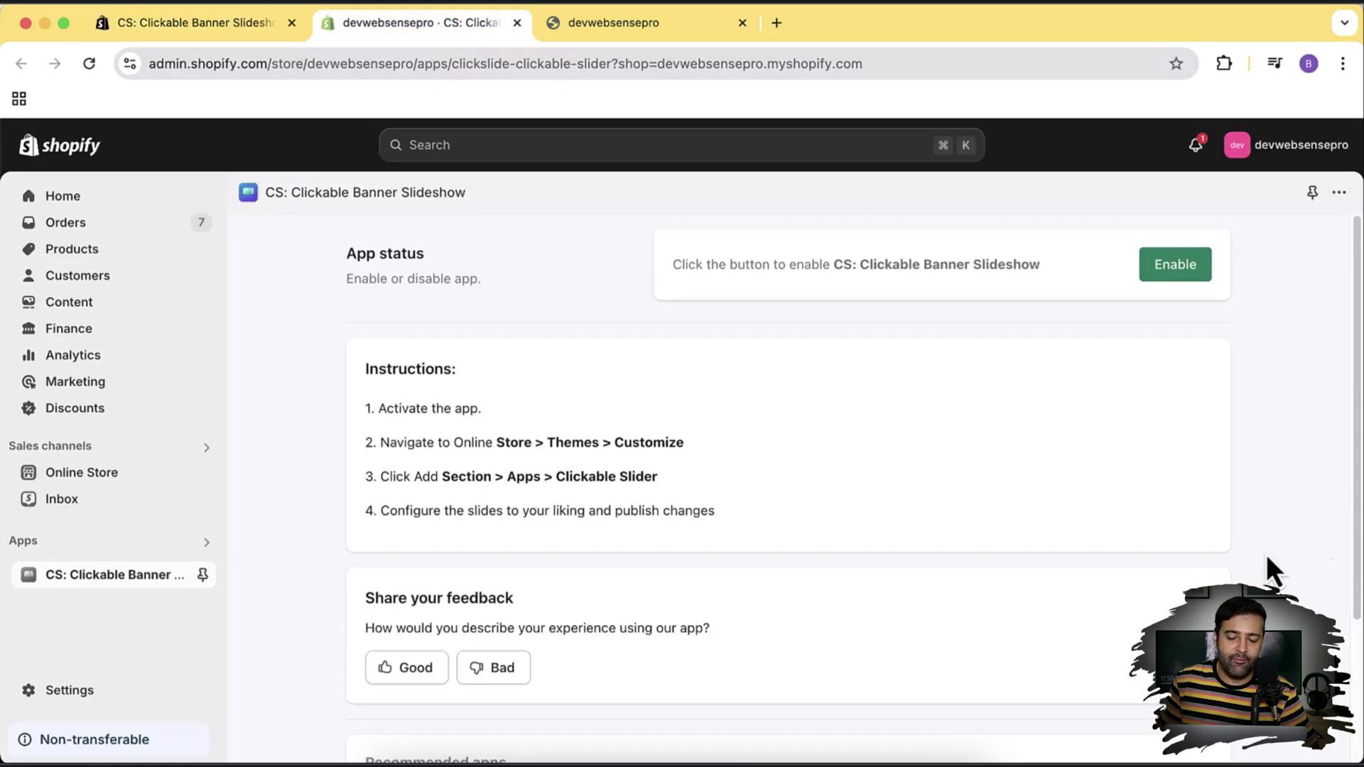
{"action": "scroll", "coordinate": [1248, 359], "scroll_direction": "down", "scroll_amount": 5}
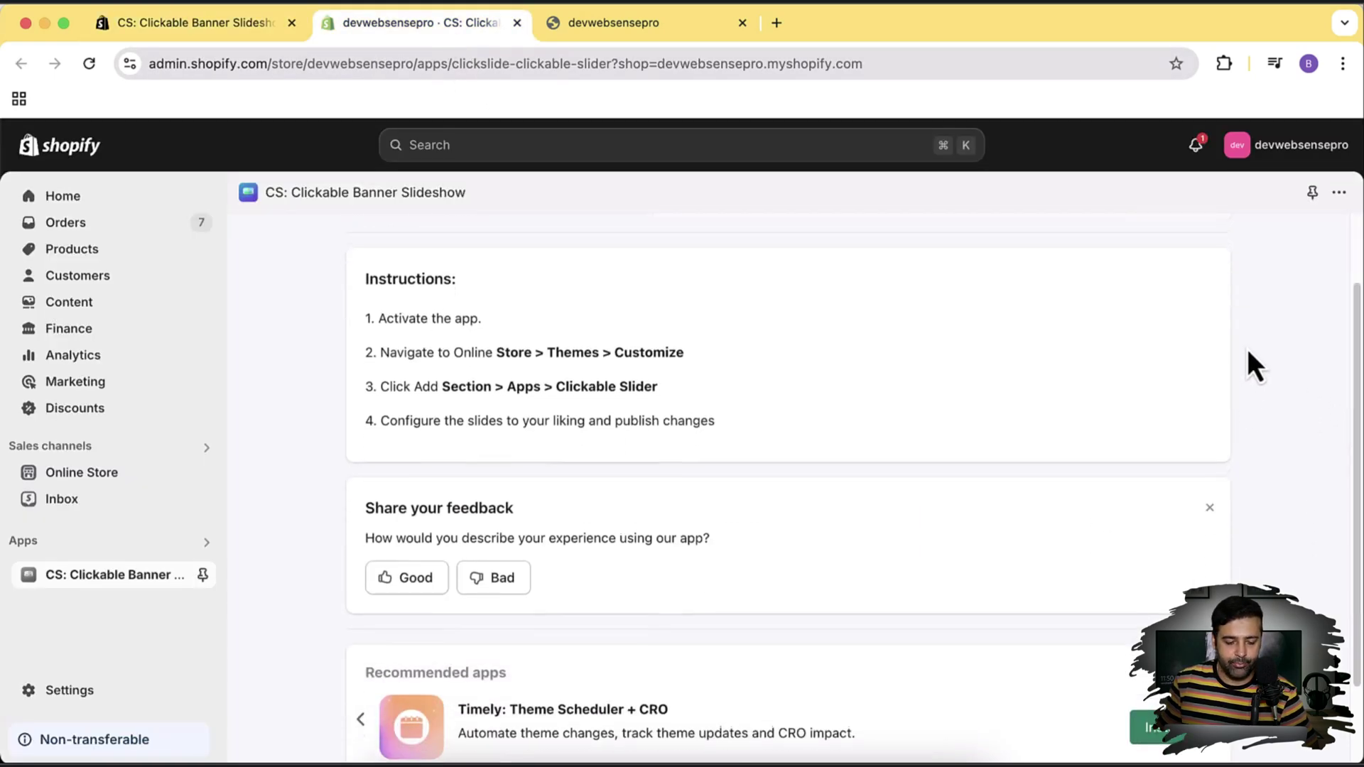
{"action": "scroll", "coordinate": [1247, 430], "scroll_direction": "up", "scroll_amount": 5}
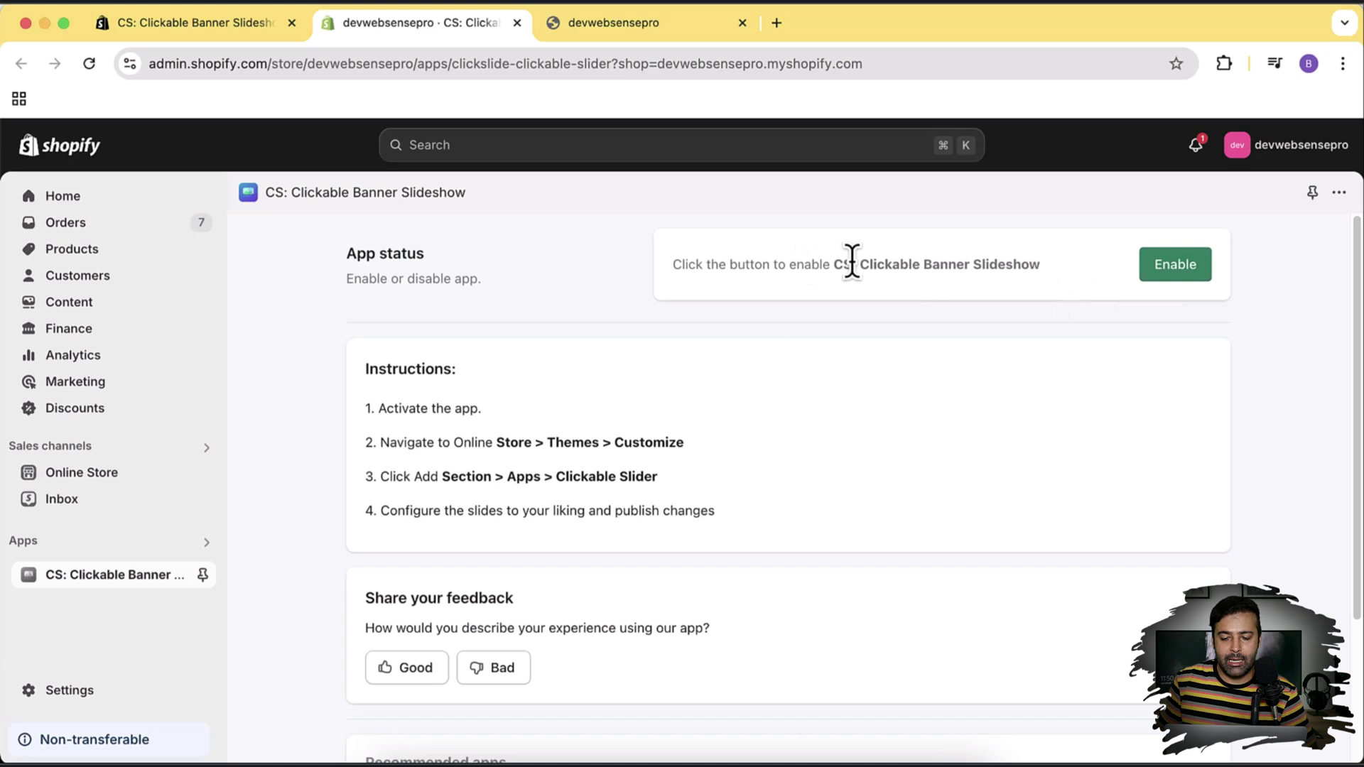
{"action": "left_click_drag", "start_coordinate": [859, 264], "coordinate": [1032, 269]}
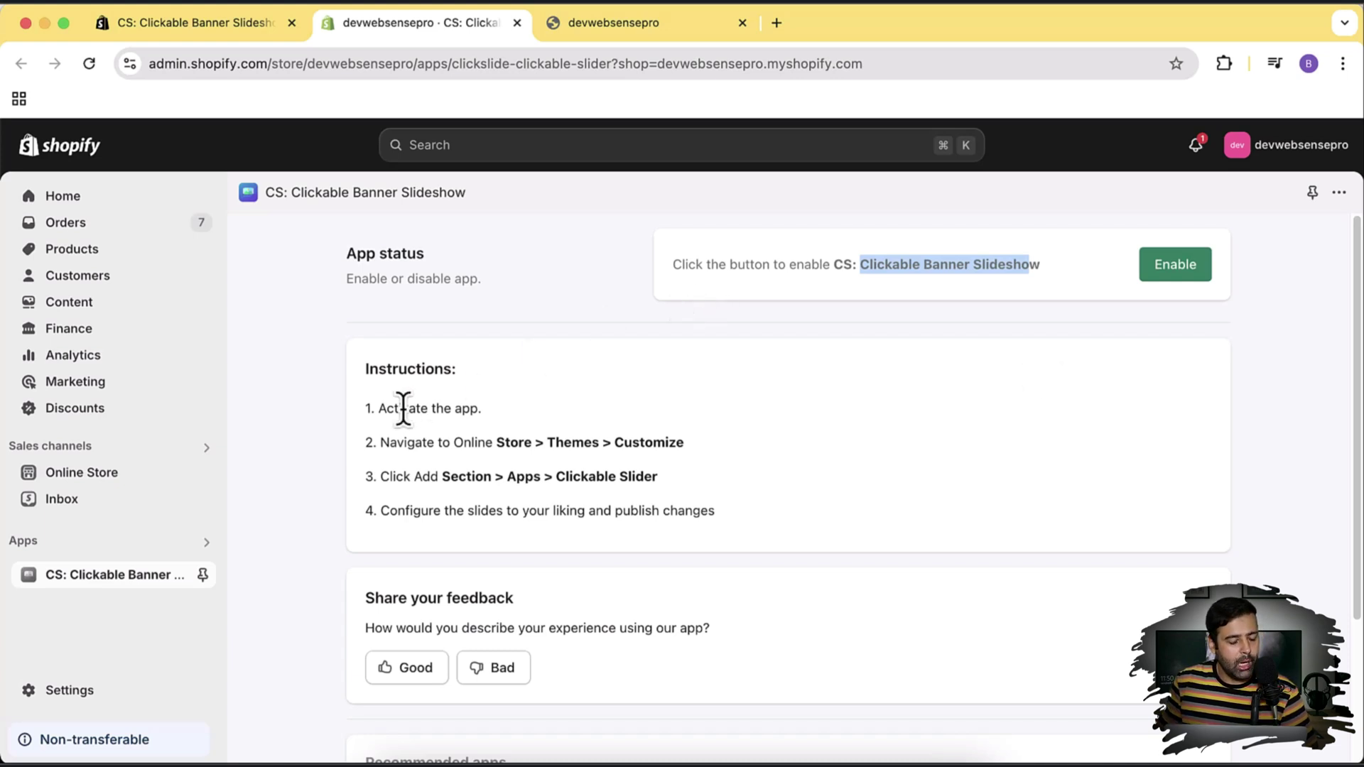
{"action": "left_click", "coordinate": [163, 475]}
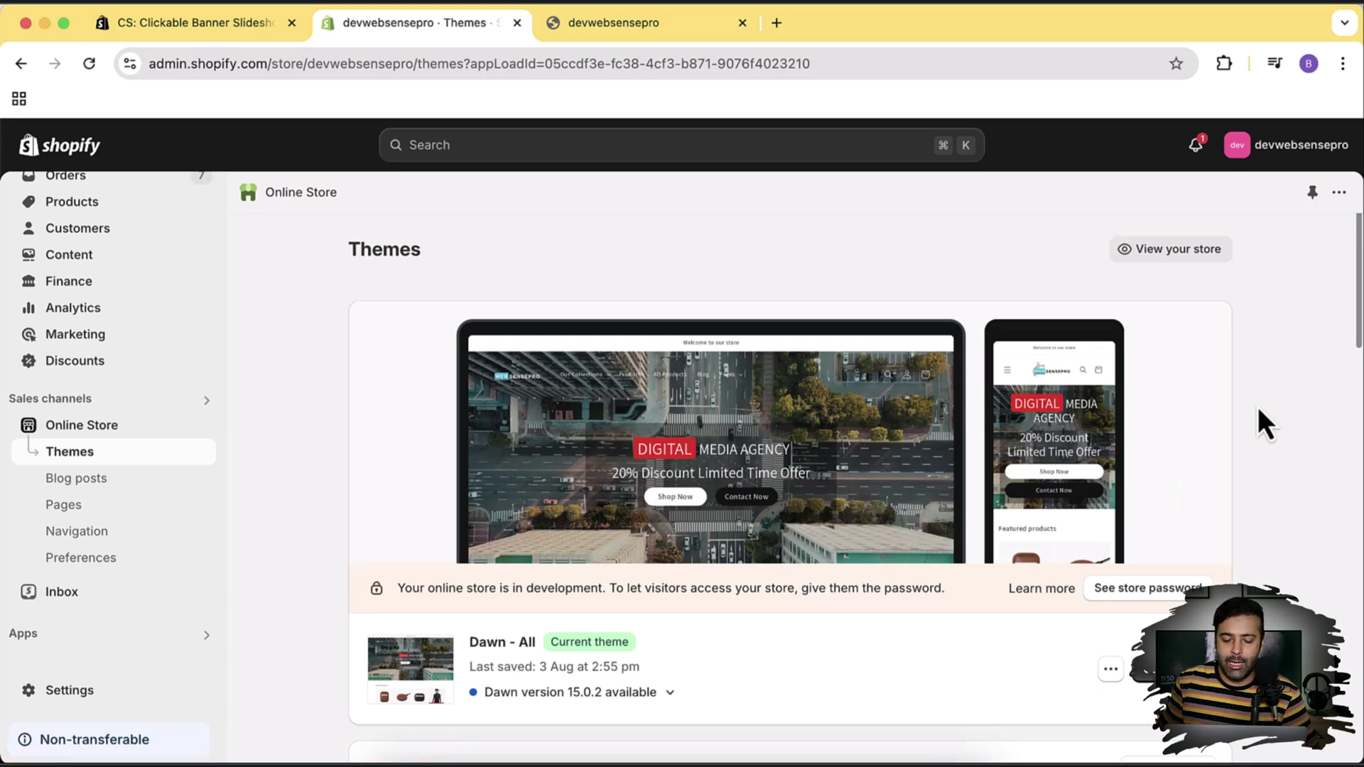
- Open the unpublished Dawn library theme in the theme editor
{"action": "scroll", "coordinate": [1173, 348], "scroll_direction": "down", "scroll_amount": 3}
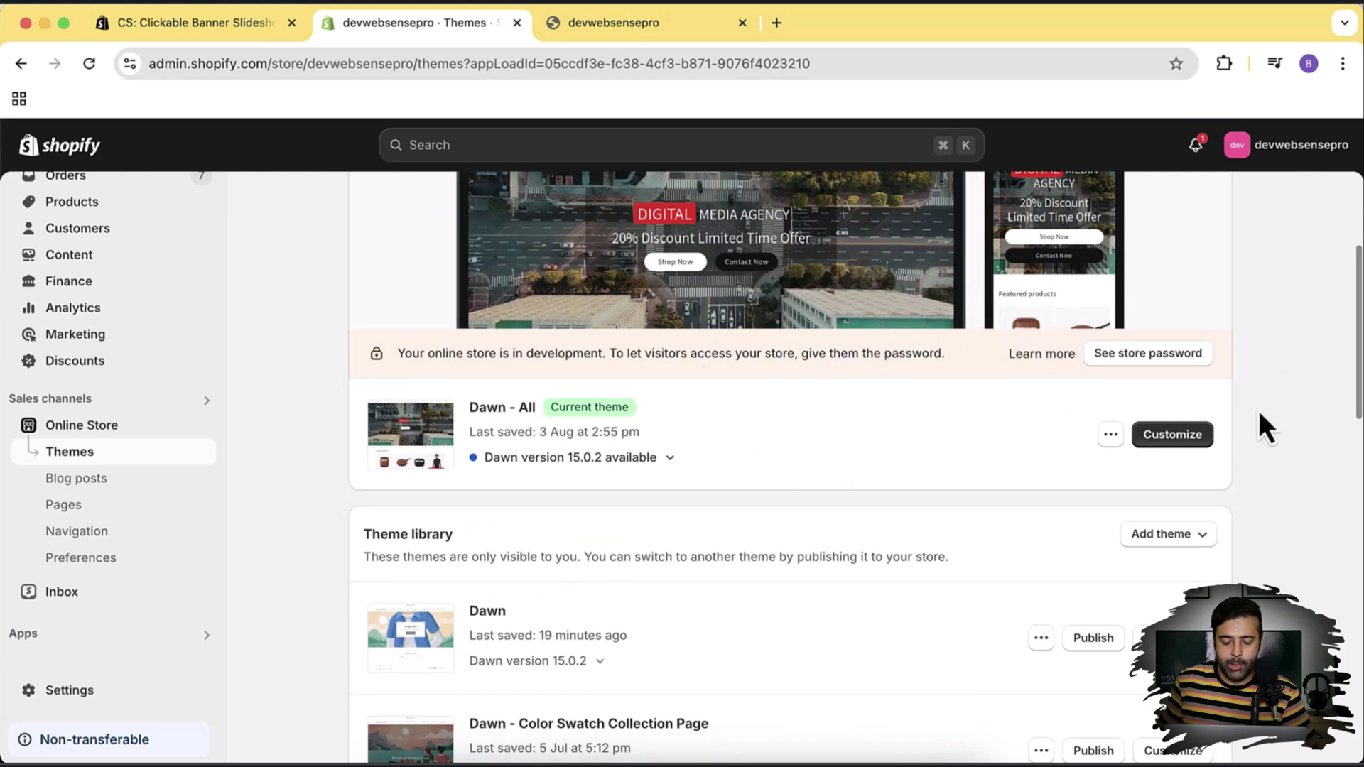
{"action": "scroll", "coordinate": [1283, 300], "scroll_direction": "down", "scroll_amount": 1}
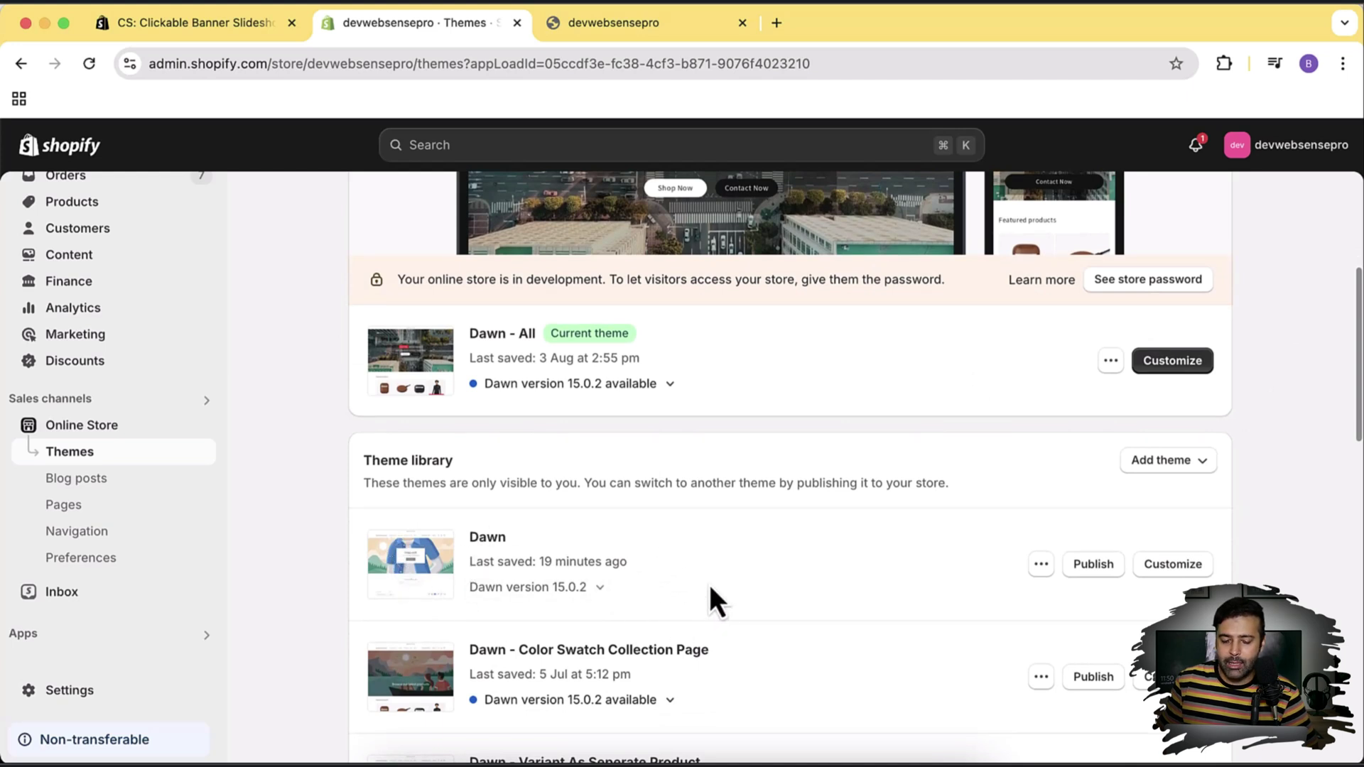
{"action": "left_click_drag", "start_coordinate": [629, 562], "coordinate": [551, 561]}
{"action": "left_click", "coordinate": [551, 561]}
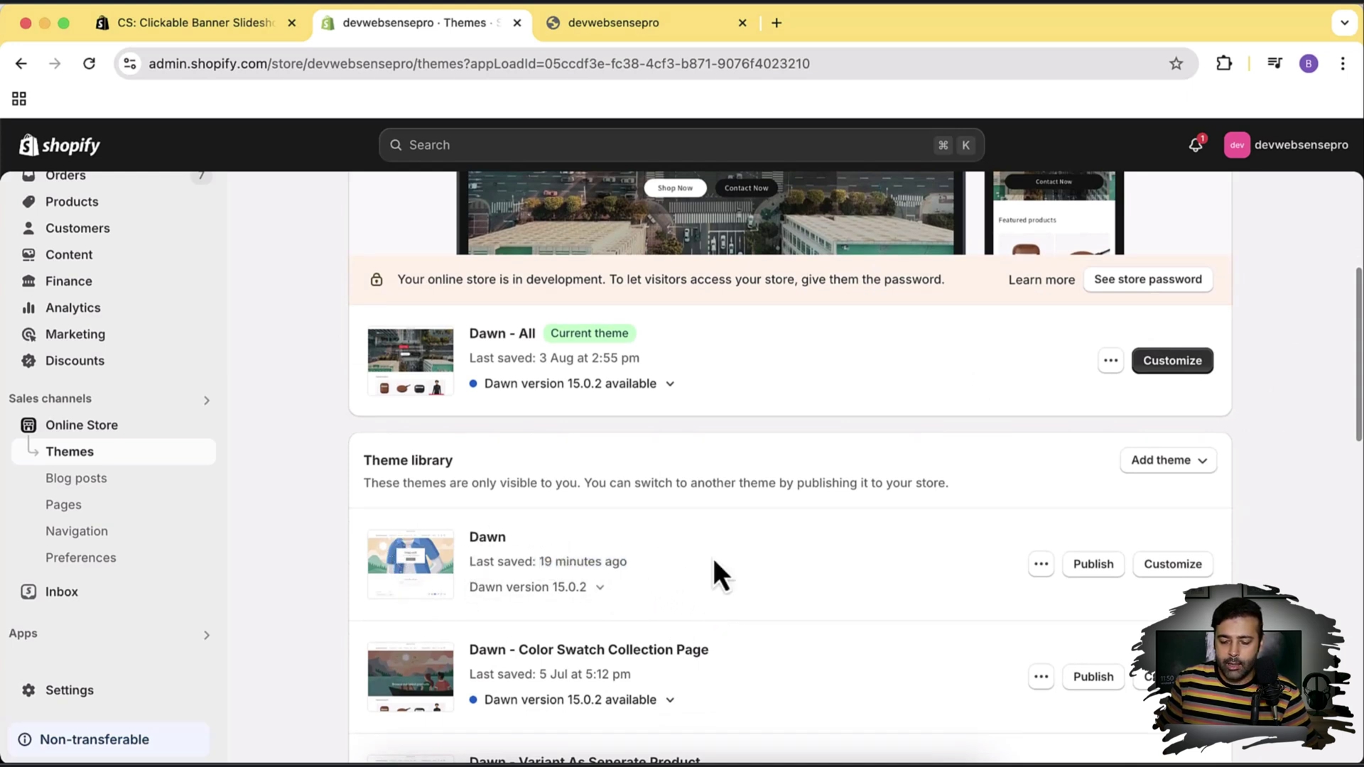
{"action": "left_click", "coordinate": [1156, 577]}
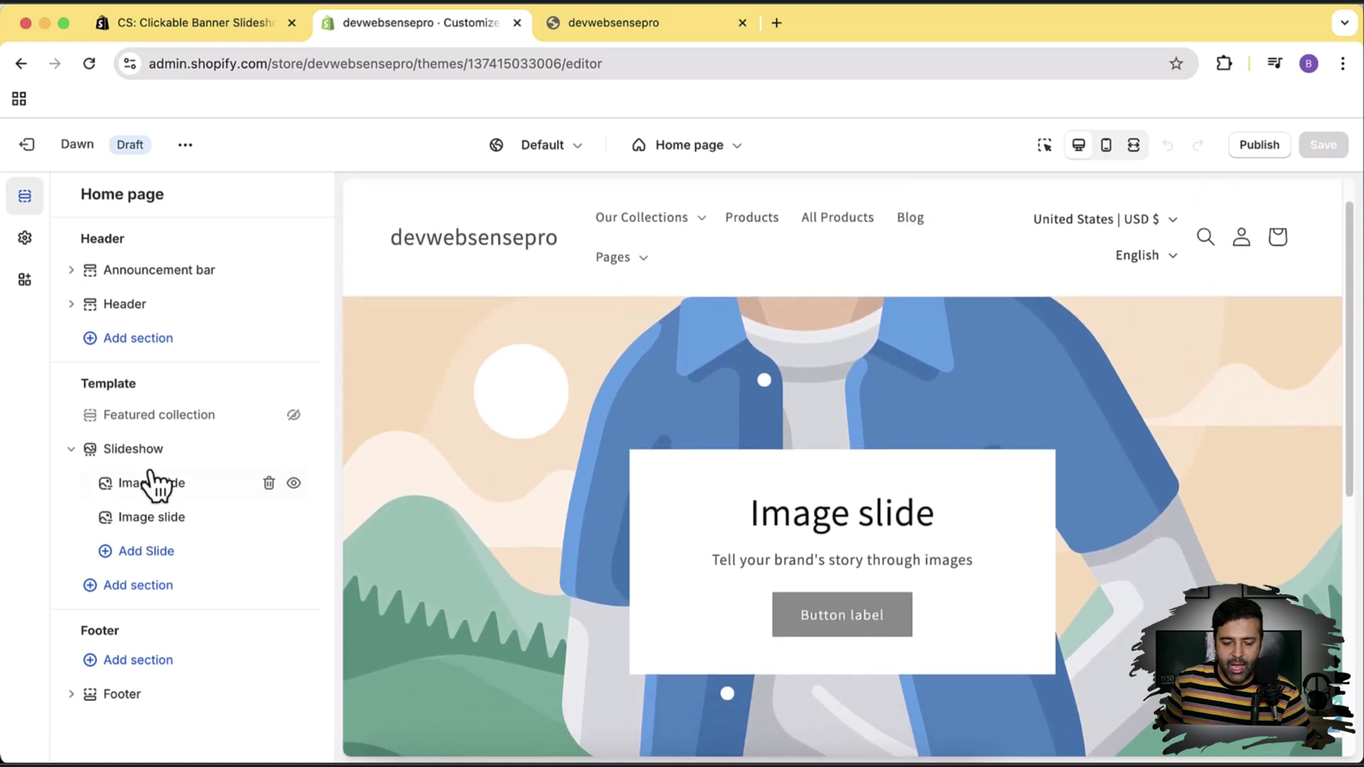
{"action": "mouse_move", "coordinate": [168, 493]}
{"action": "left_mouse_down"}
{"action": "mouse_move", "coordinate": [168, 512]}
{"action": "mouse_move", "coordinate": [1098, 595]}
{"action": "mouse_move", "coordinate": [1225, 477]}
{"action": "mouse_move", "coordinate": [153, 500]}
{"action": "left_mouse_up"}
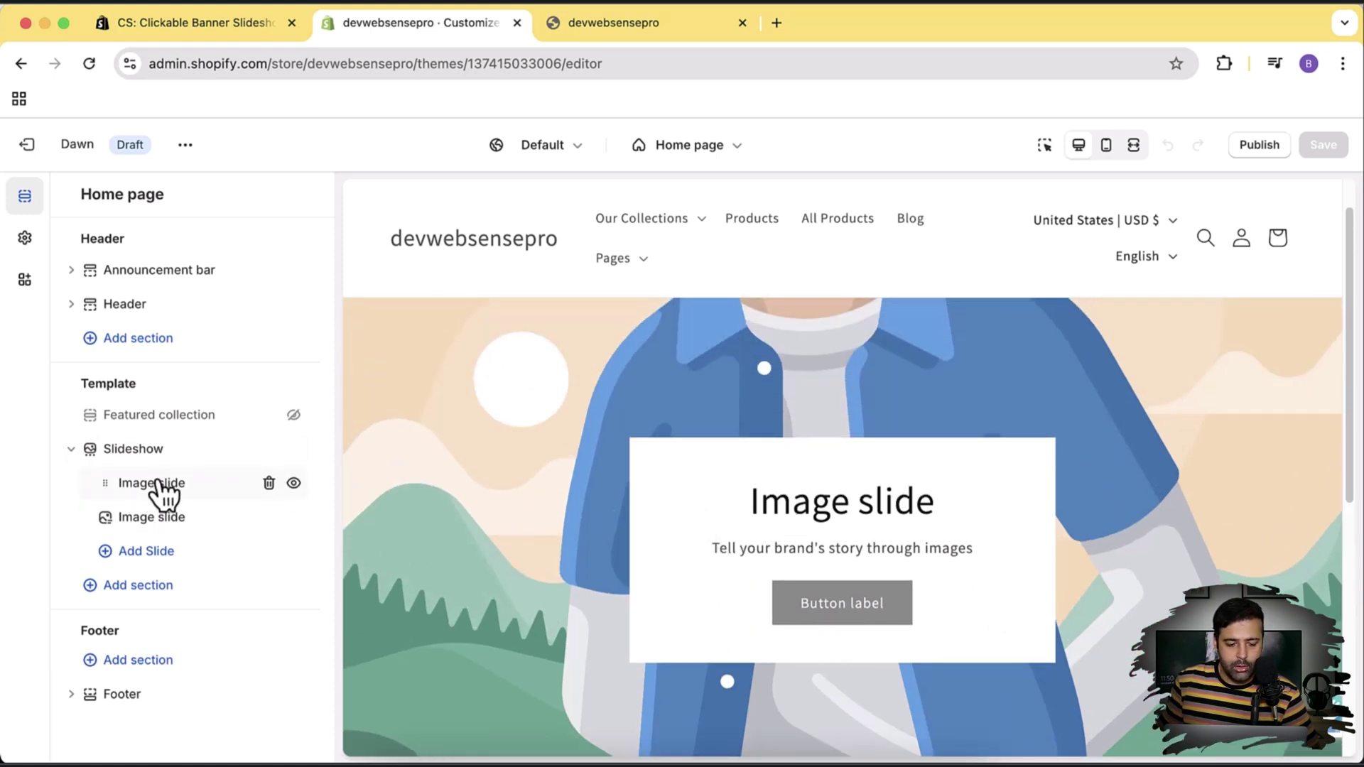
{"action": "left_click", "coordinate": [158, 486]}
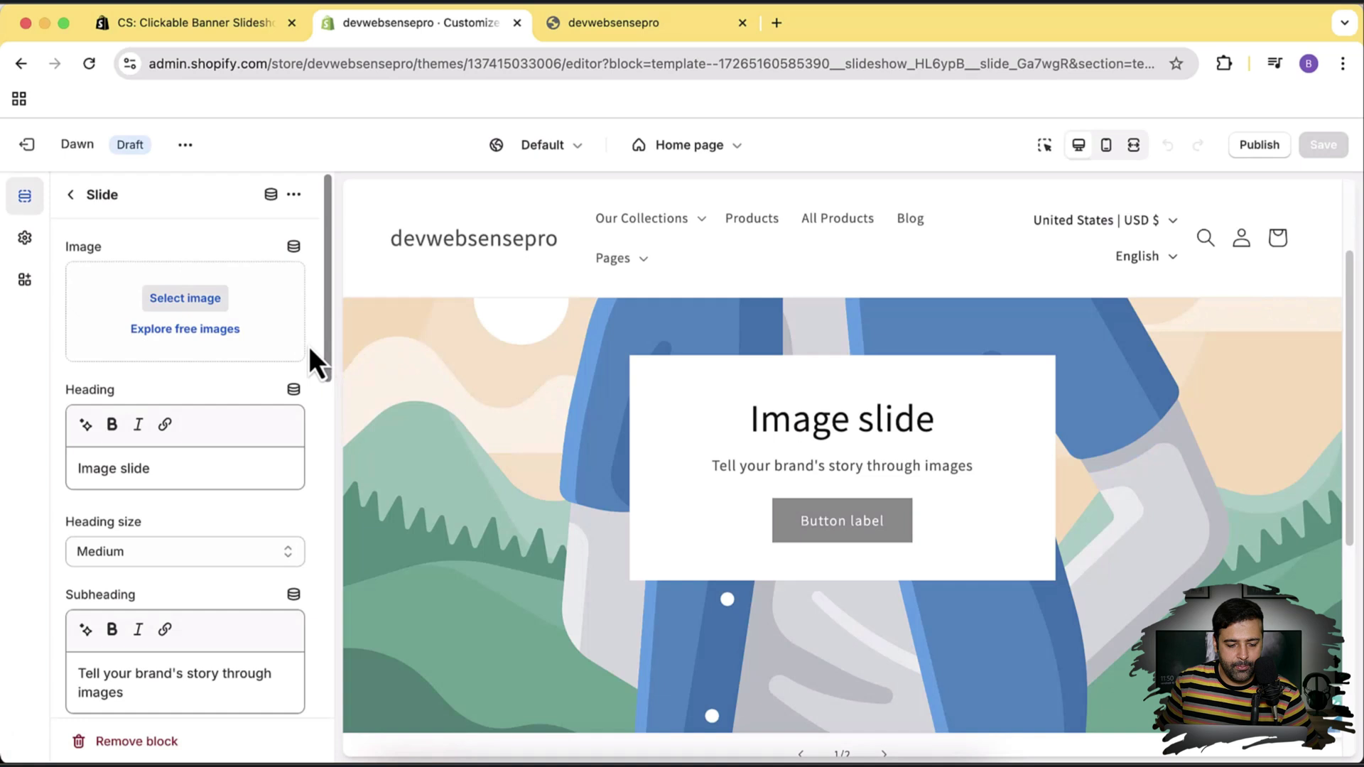
{"action": "scroll", "coordinate": [309, 348], "scroll_direction": "down", "scroll_amount": 5}
{"action": "scroll", "coordinate": [309, 347], "scroll_direction": "down", "scroll_amount": 1}
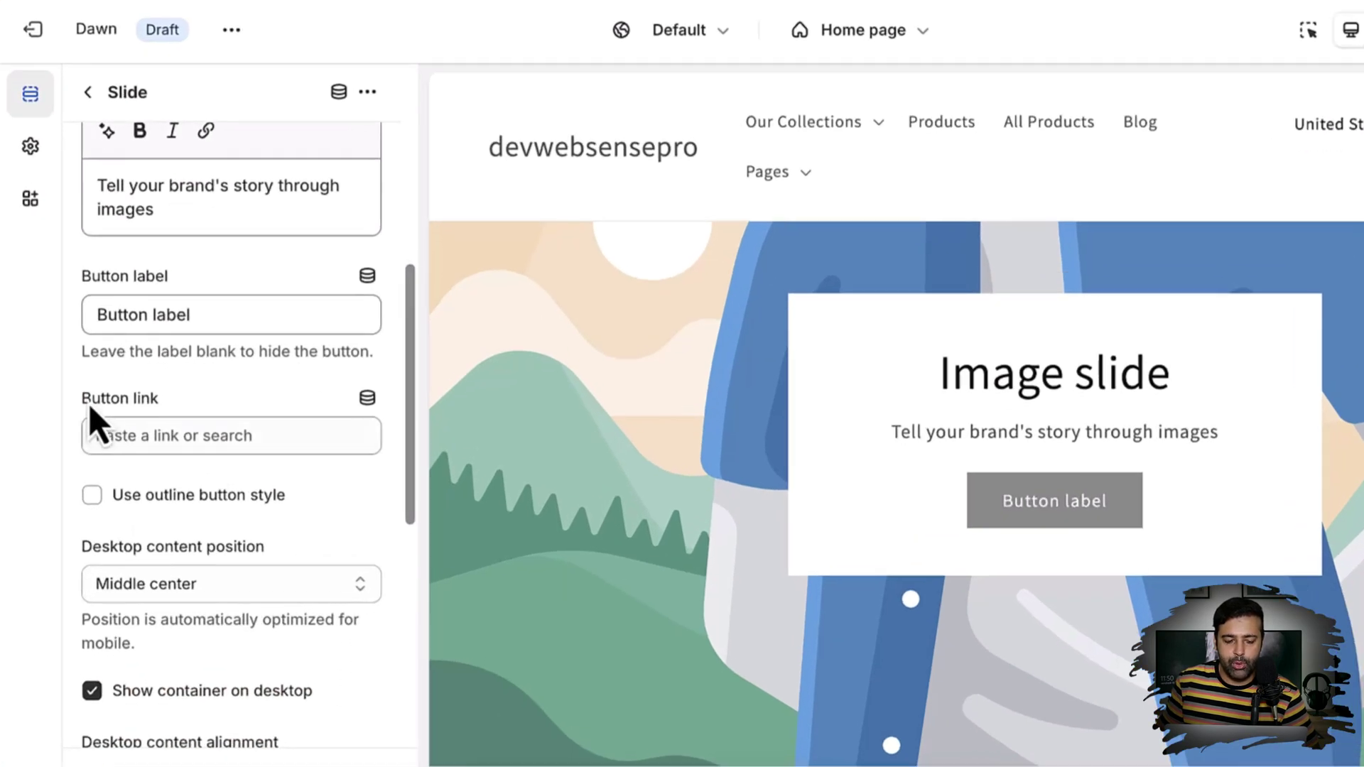
{"action": "left_click_drag", "start_coordinate": [69, 442], "coordinate": [132, 452]}
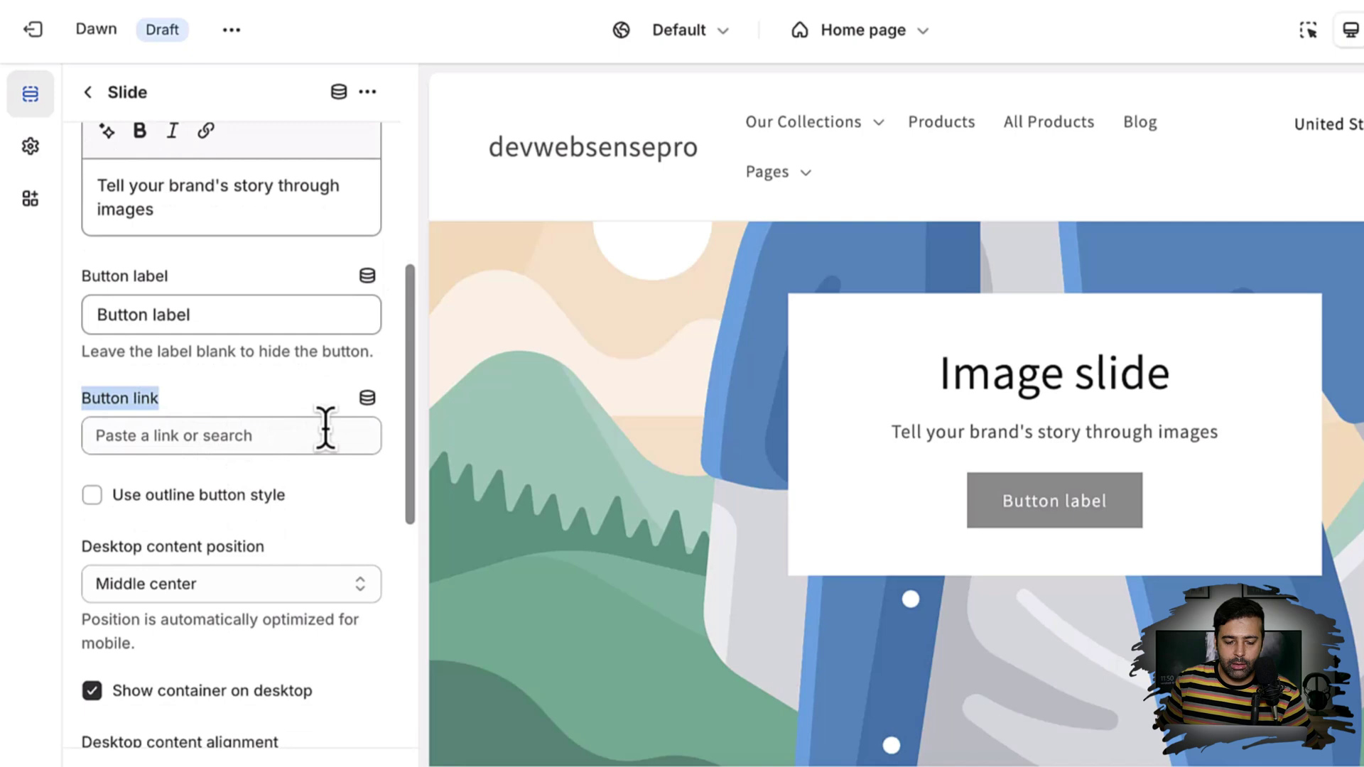
{"action": "scroll", "coordinate": [323, 426], "scroll_direction": "down", "scroll_amount": 3}
{"action": "scroll", "coordinate": [325, 427], "scroll_direction": "down", "scroll_amount": 5}
{"action": "scroll", "coordinate": [326, 457], "scroll_direction": "up", "scroll_amount": 15}
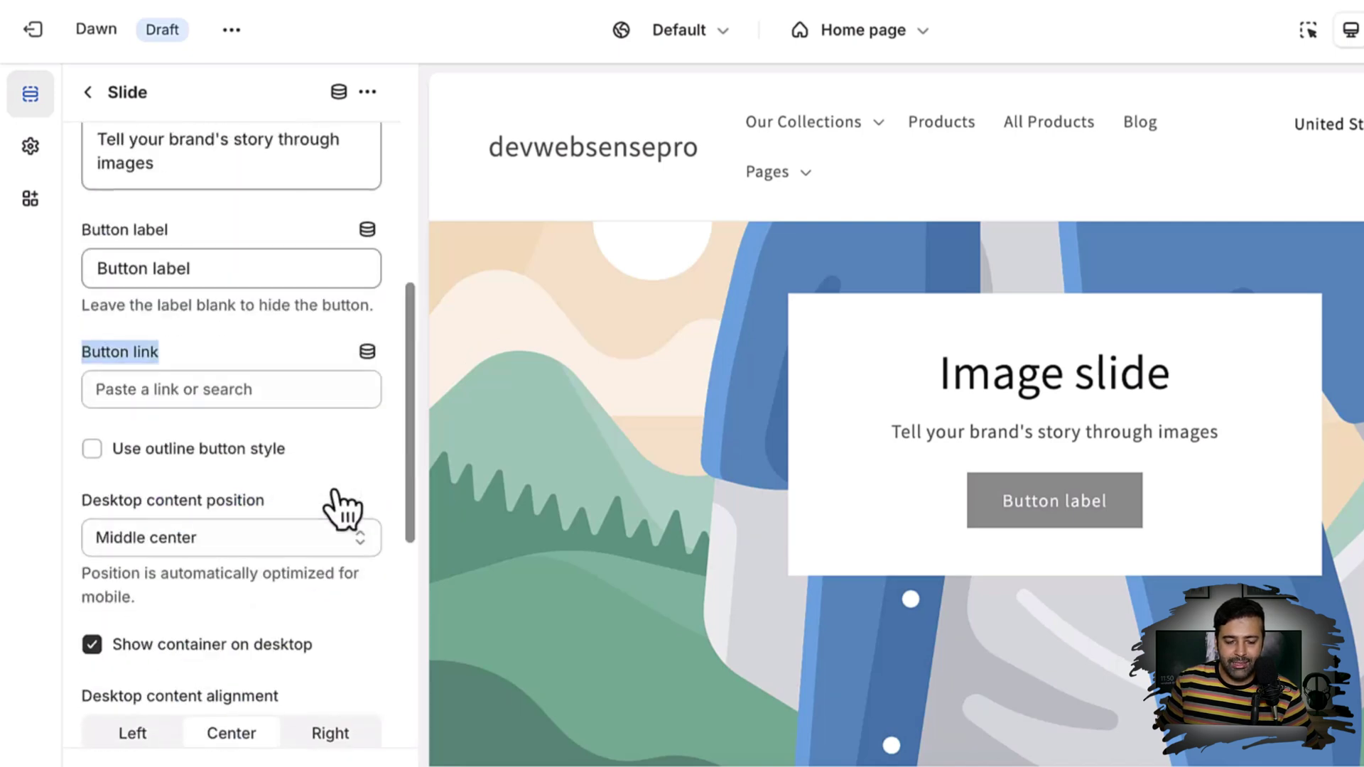
{"action": "left_click", "coordinate": [89, 92]}
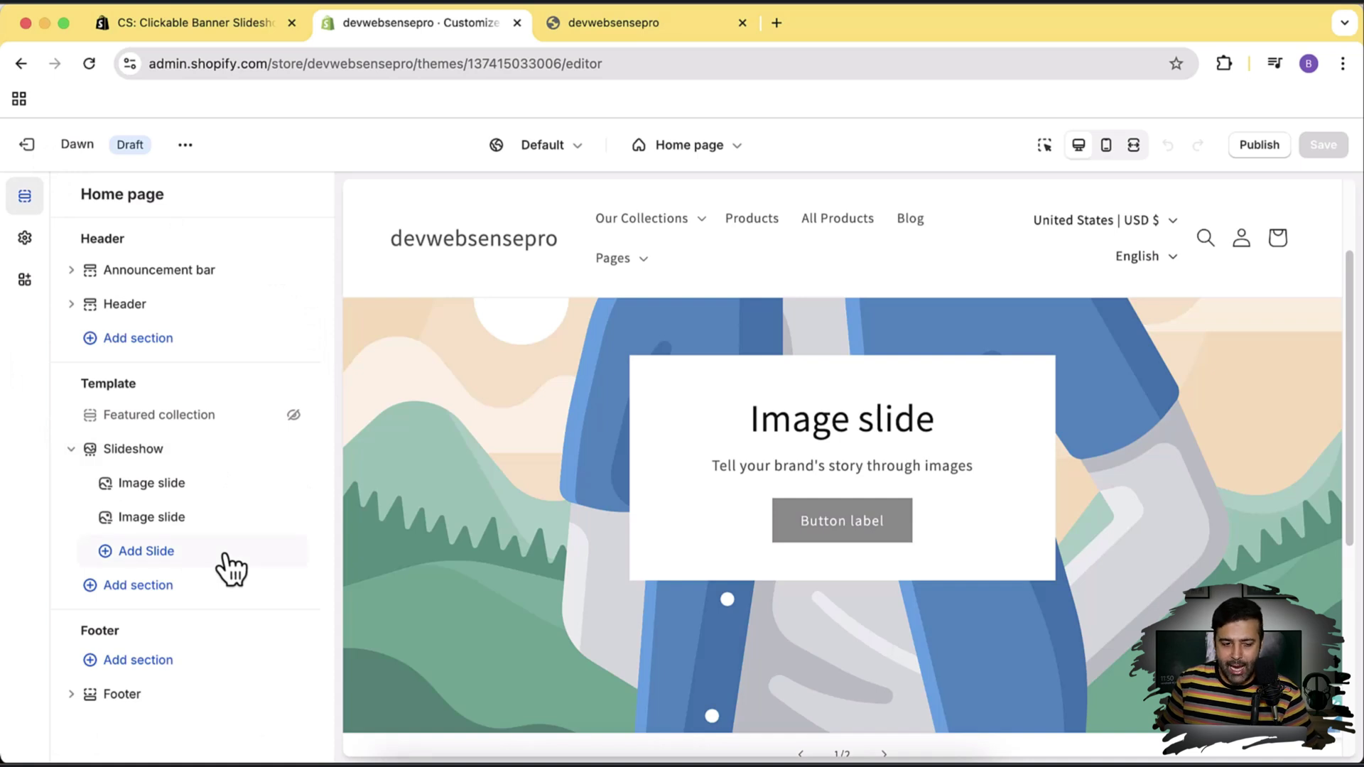
- Leave the editor and open the CS: Clickable Banner Slideshow app page from Apps
{"action": "left_click", "coordinate": [27, 147]}
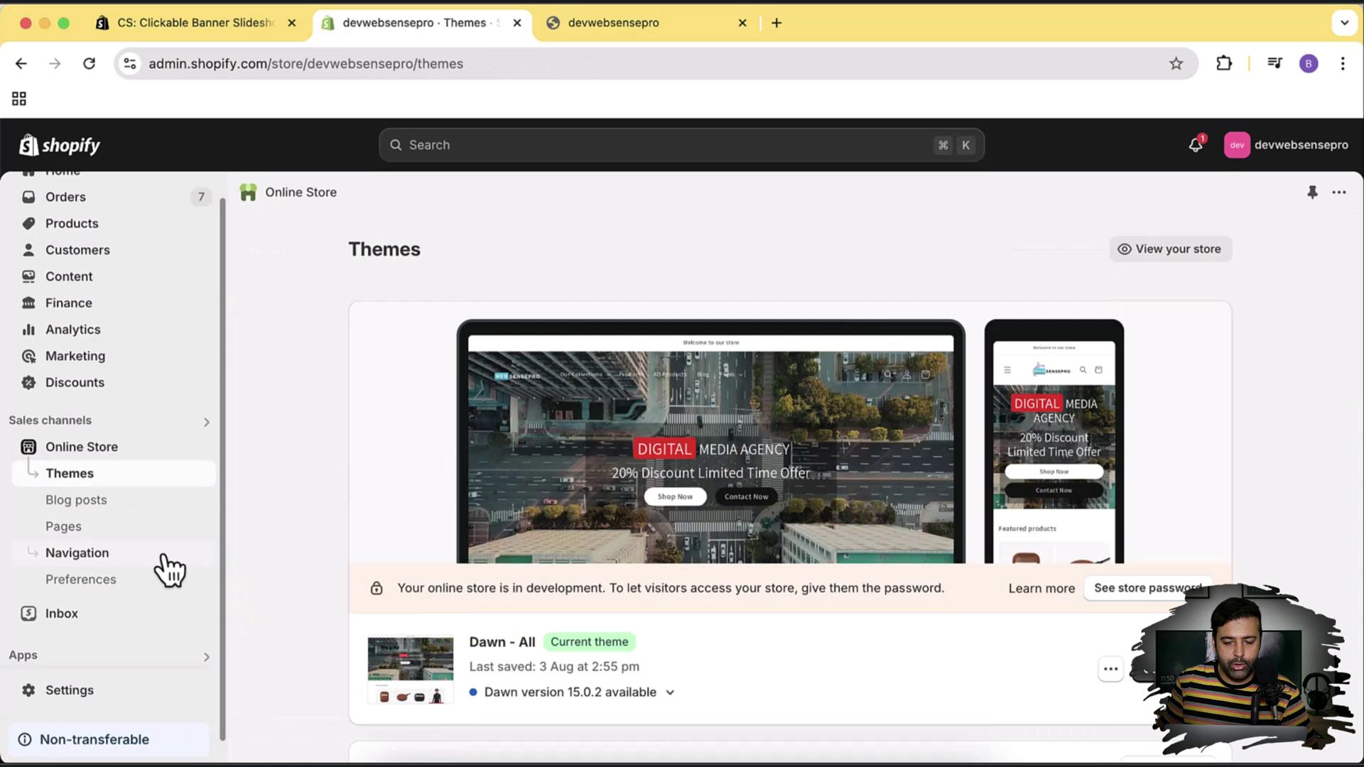
{"action": "scroll", "coordinate": [1038, 399], "scroll_direction": "down", "scroll_amount": 5}
{"action": "scroll", "coordinate": [192, 409], "scroll_direction": "down", "scroll_amount": 1}
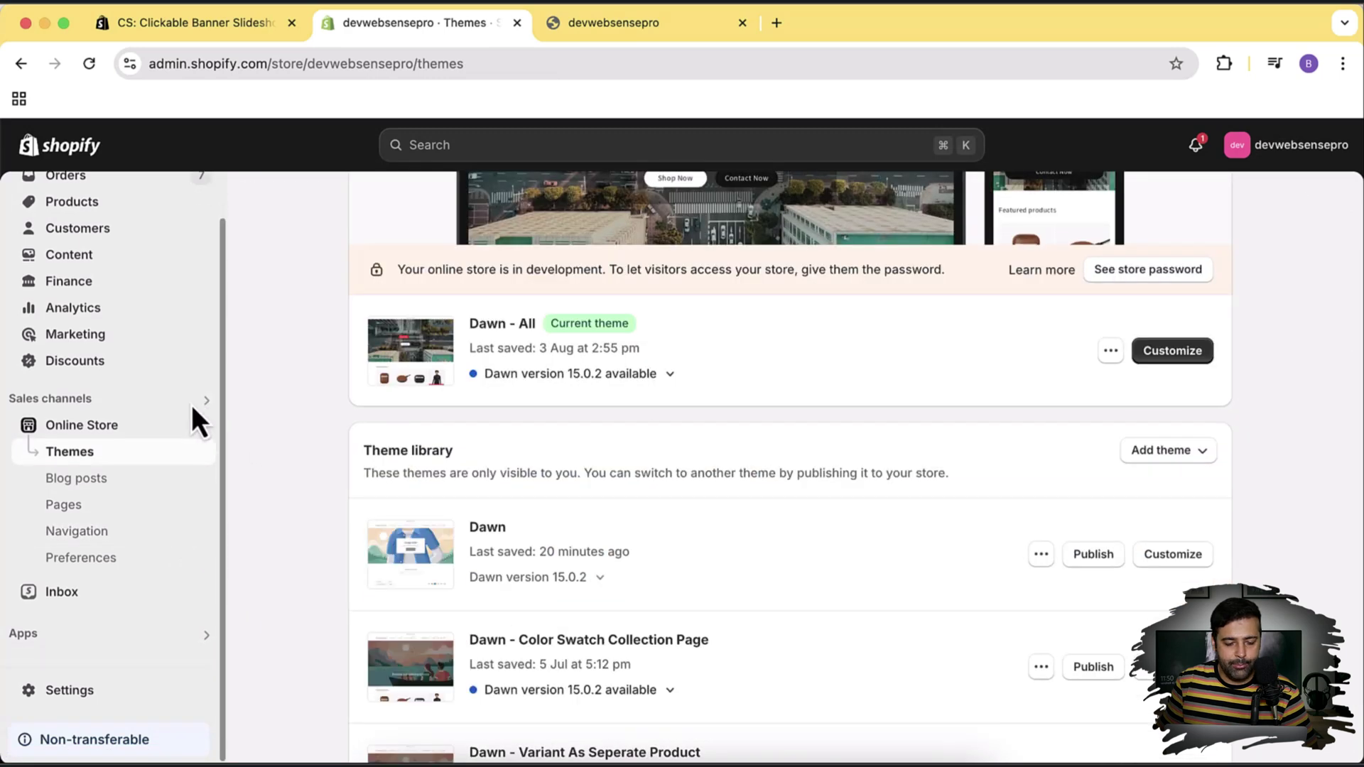
{"action": "left_click", "coordinate": [191, 635]}
{"action": "left_click", "coordinate": [506, 219]}
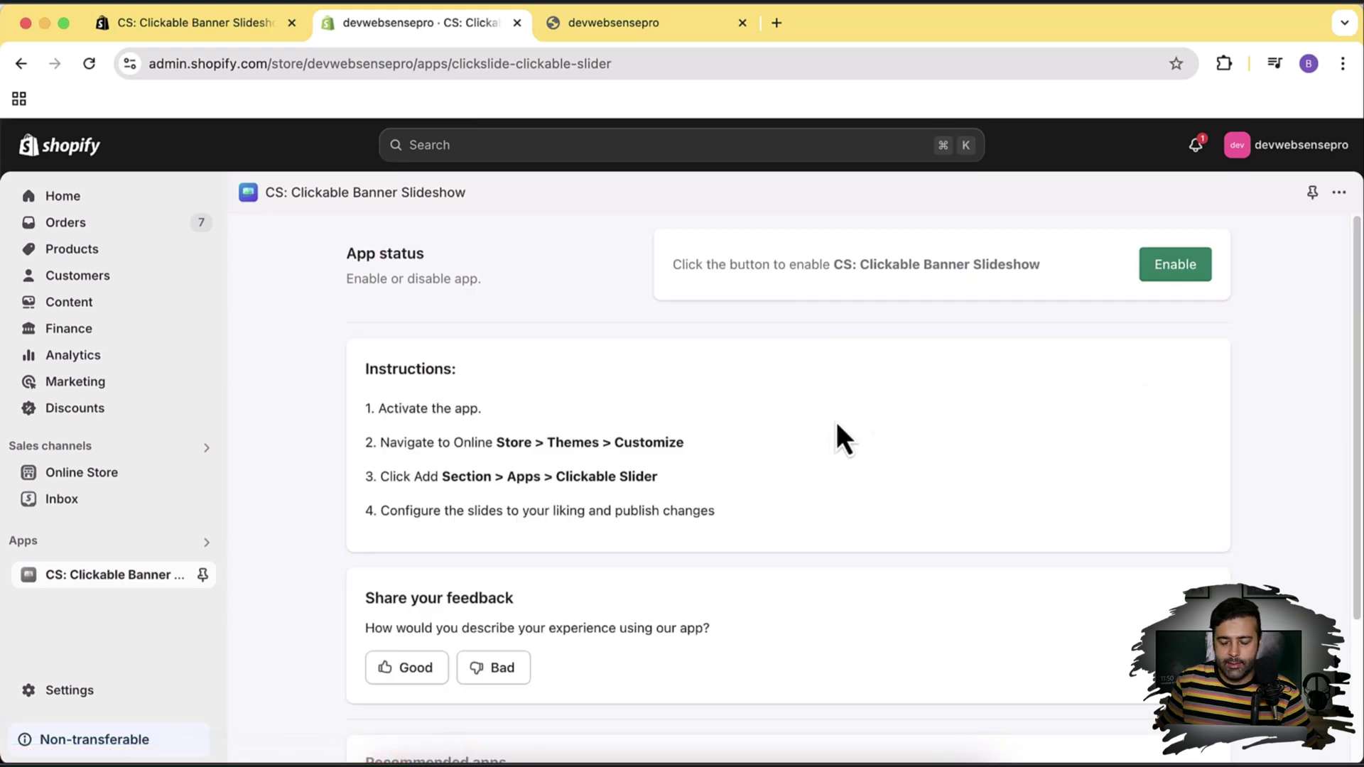
- Enable the Clickable Slider app embed in Dawn - All, save, and exit the editor
{"action": "left_click", "coordinate": [1191, 279]}
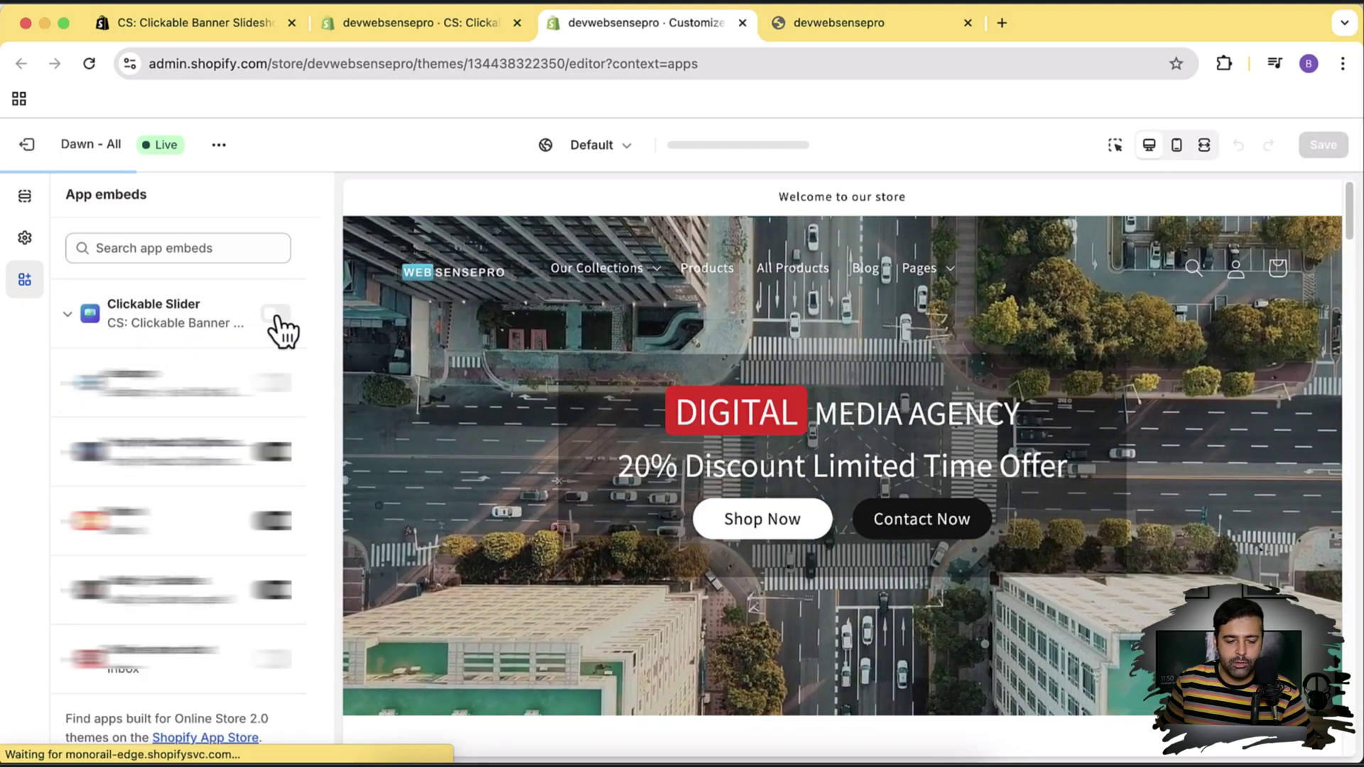
{"action": "left_click", "coordinate": [274, 316]}
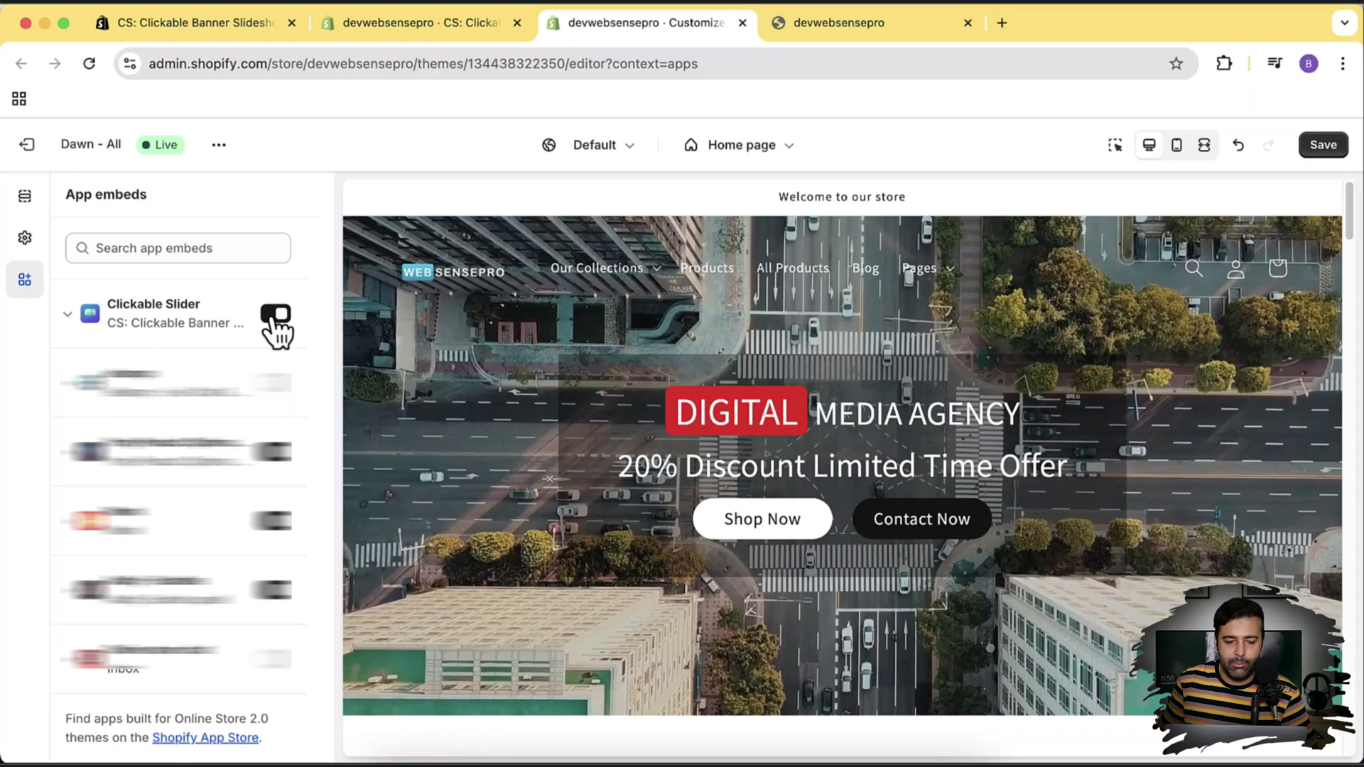
{"action": "left_click", "coordinate": [1338, 148]}
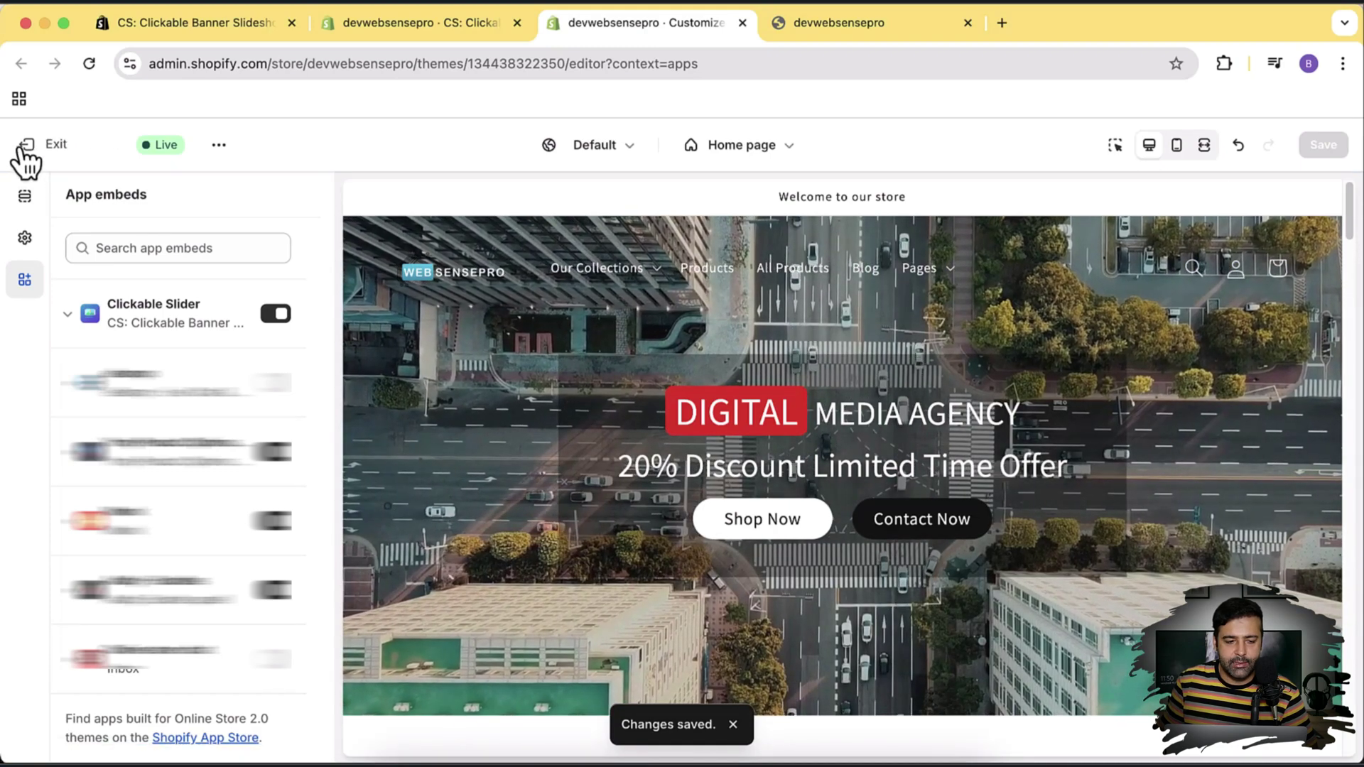
{"action": "left_click", "coordinate": [24, 145]}
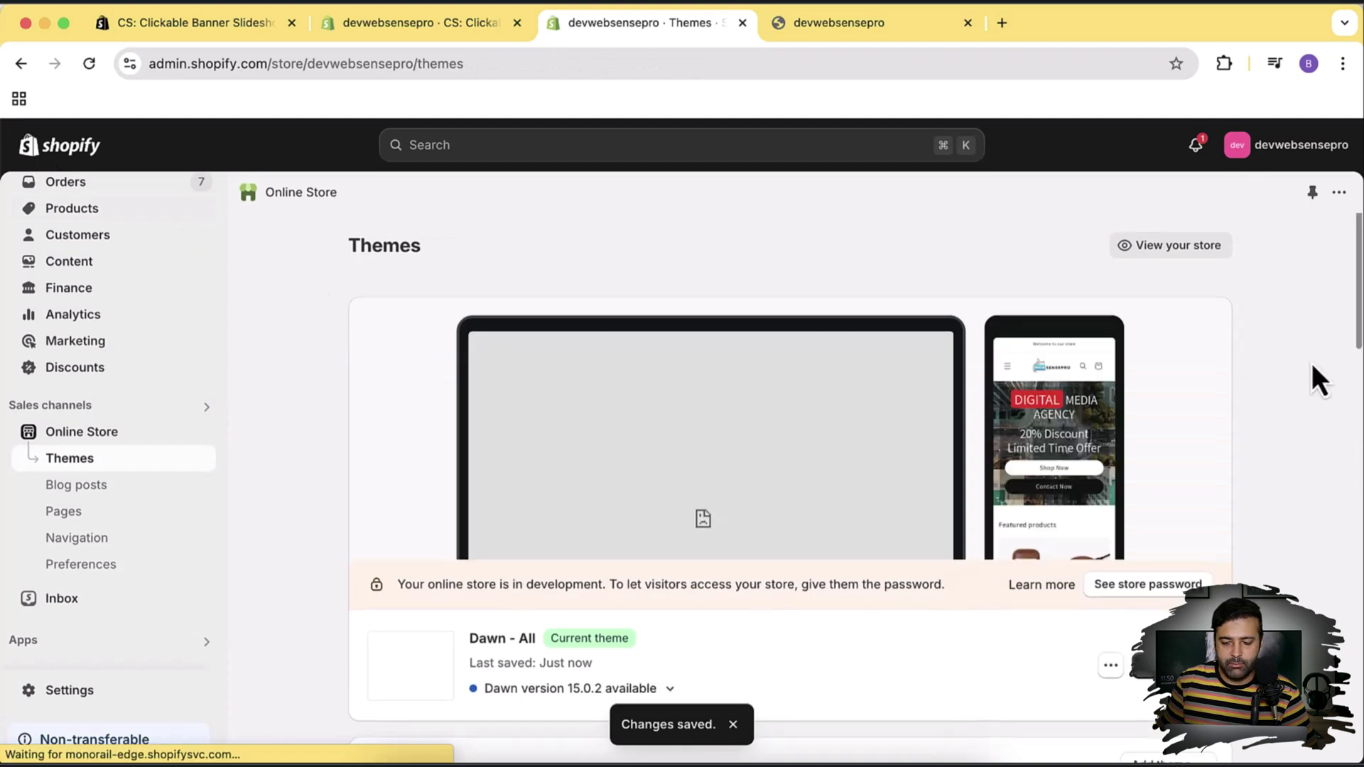
- Open the live Dawn - All theme in the theme editor
{"action": "scroll", "coordinate": [1312, 362], "scroll_direction": "down", "scroll_amount": 3}
{"action": "left_click", "coordinate": [1191, 510]}
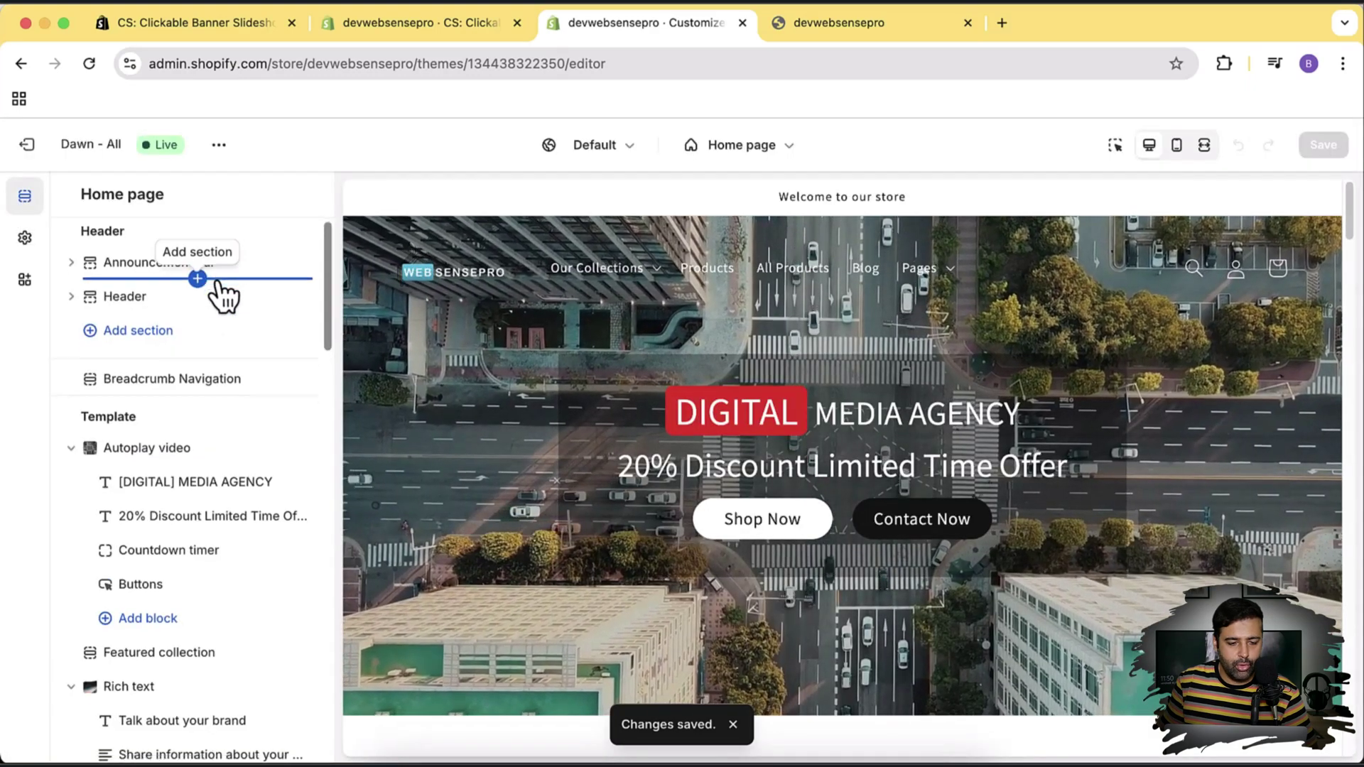
{"action": "scroll", "coordinate": [262, 350], "scroll_direction": "down", "scroll_amount": 15}
{"action": "scroll", "coordinate": [263, 350], "scroll_direction": "down", "scroll_amount": 8}
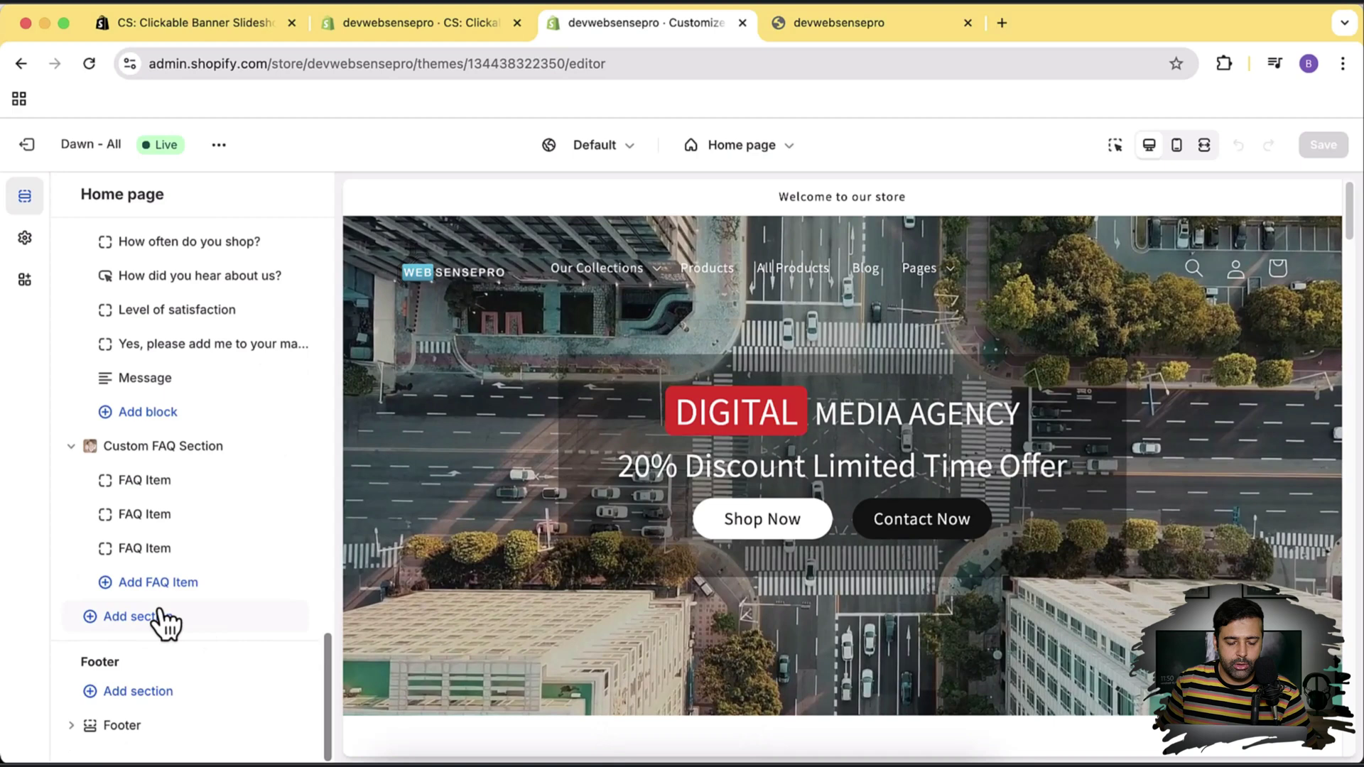
- Add a Clickable Slider app section to the Home page
{"action": "left_click", "coordinate": [189, 620]}
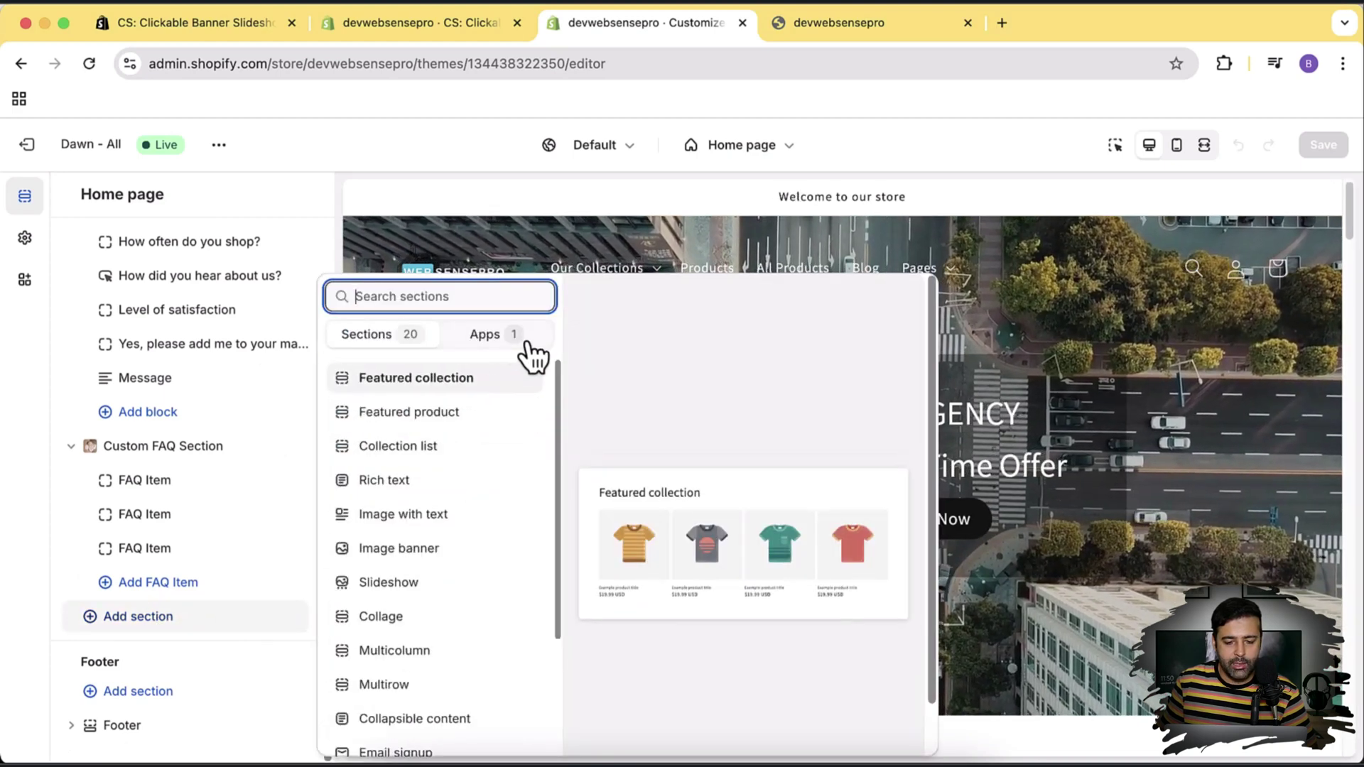
{"action": "left_click", "coordinate": [480, 335]}
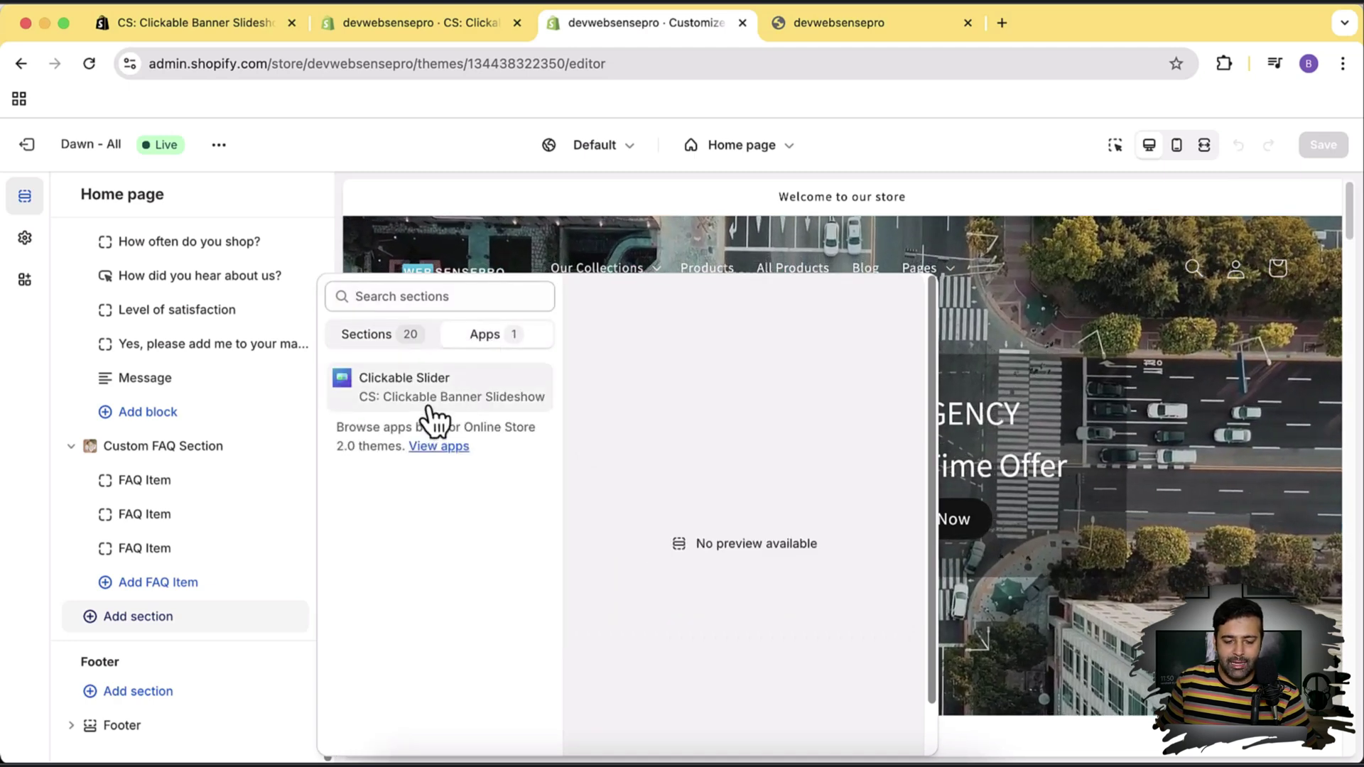
{"action": "left_click", "coordinate": [470, 409]}
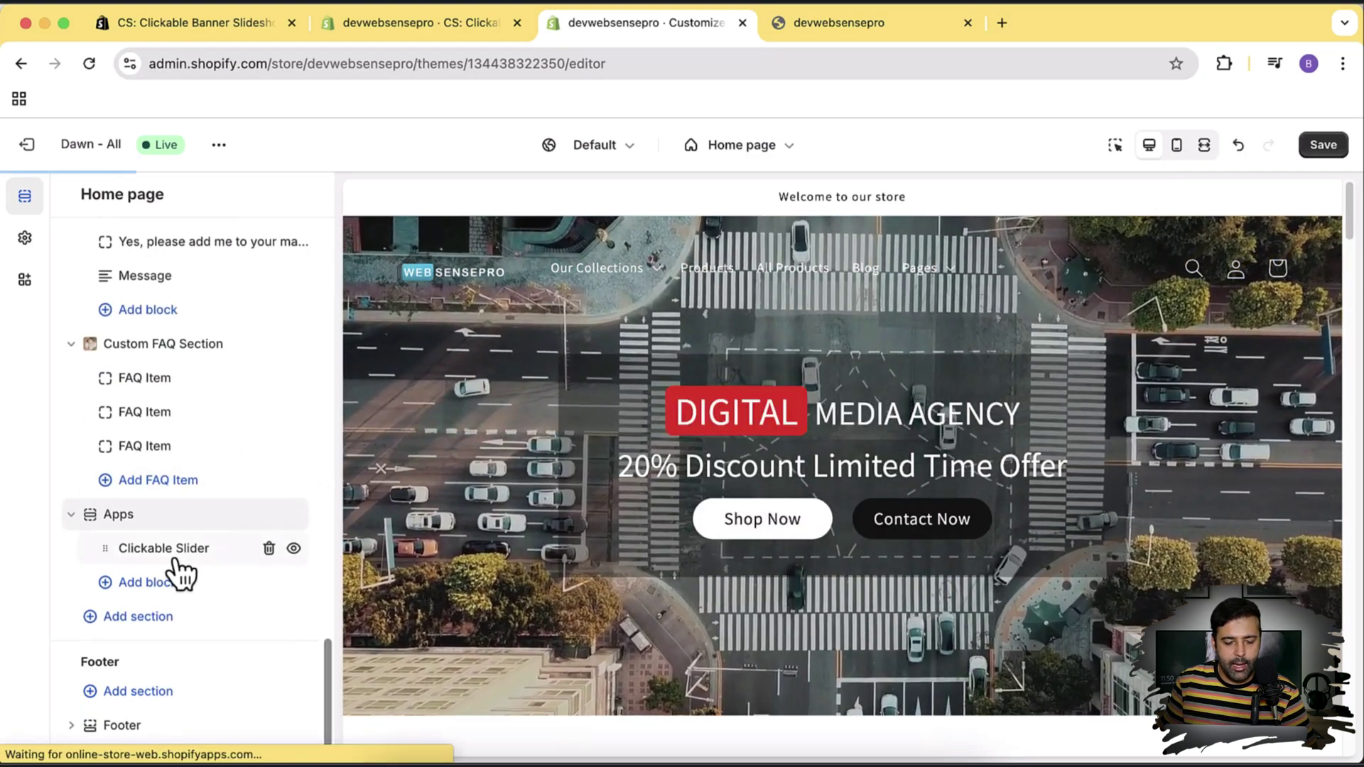
{"action": "scroll", "coordinate": [1156, 419], "scroll_direction": "down", "scroll_amount": 10}
{"action": "scroll", "coordinate": [1155, 407], "scroll_direction": "down", "scroll_amount": 10}
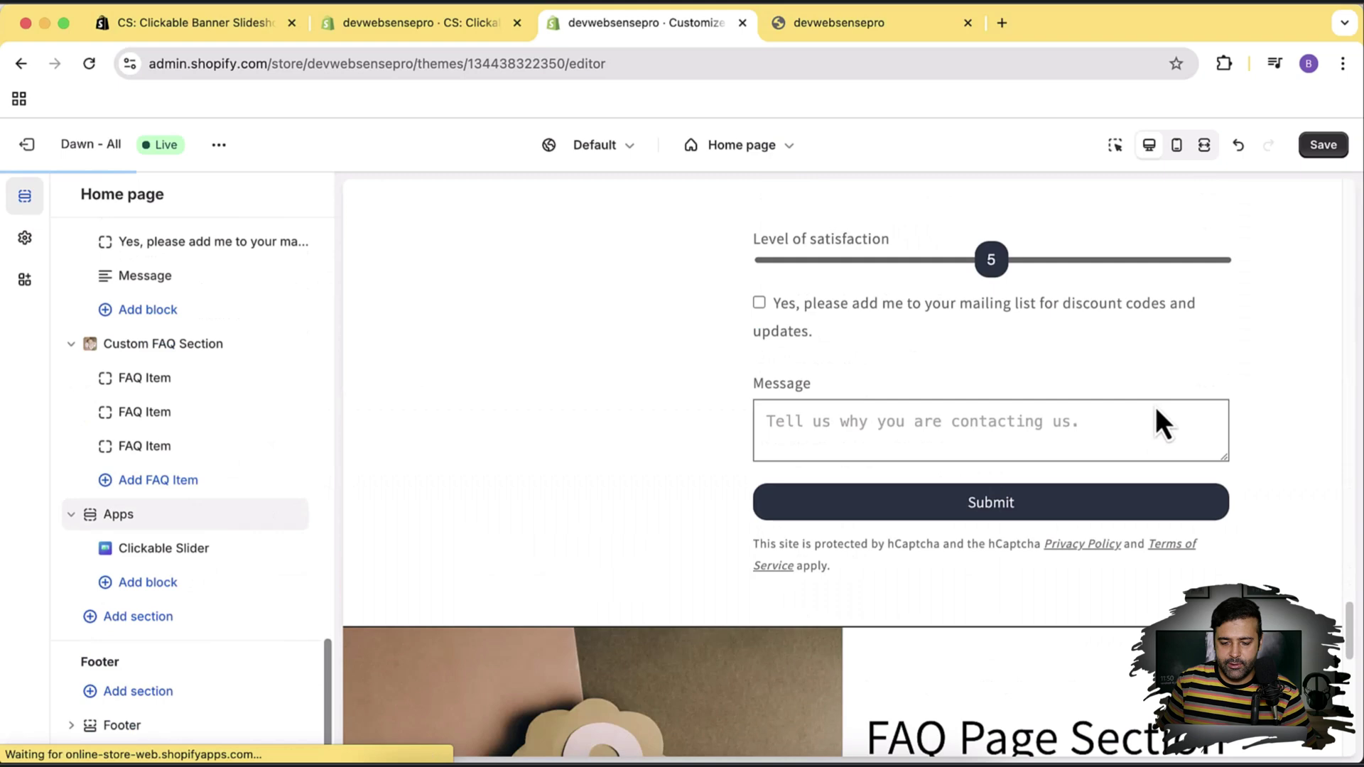
{"action": "scroll", "coordinate": [1160, 399], "scroll_direction": "down", "scroll_amount": 1}
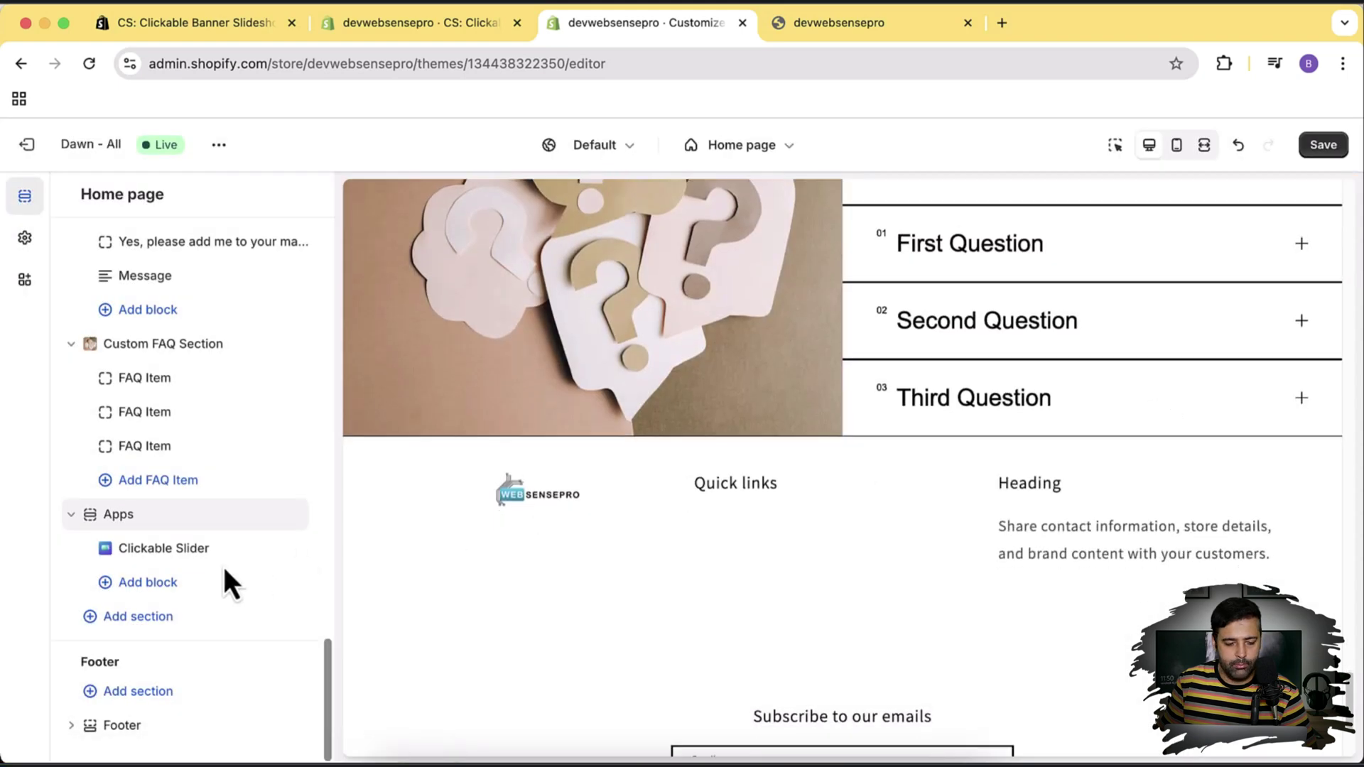
{"action": "left_click", "coordinate": [186, 549]}
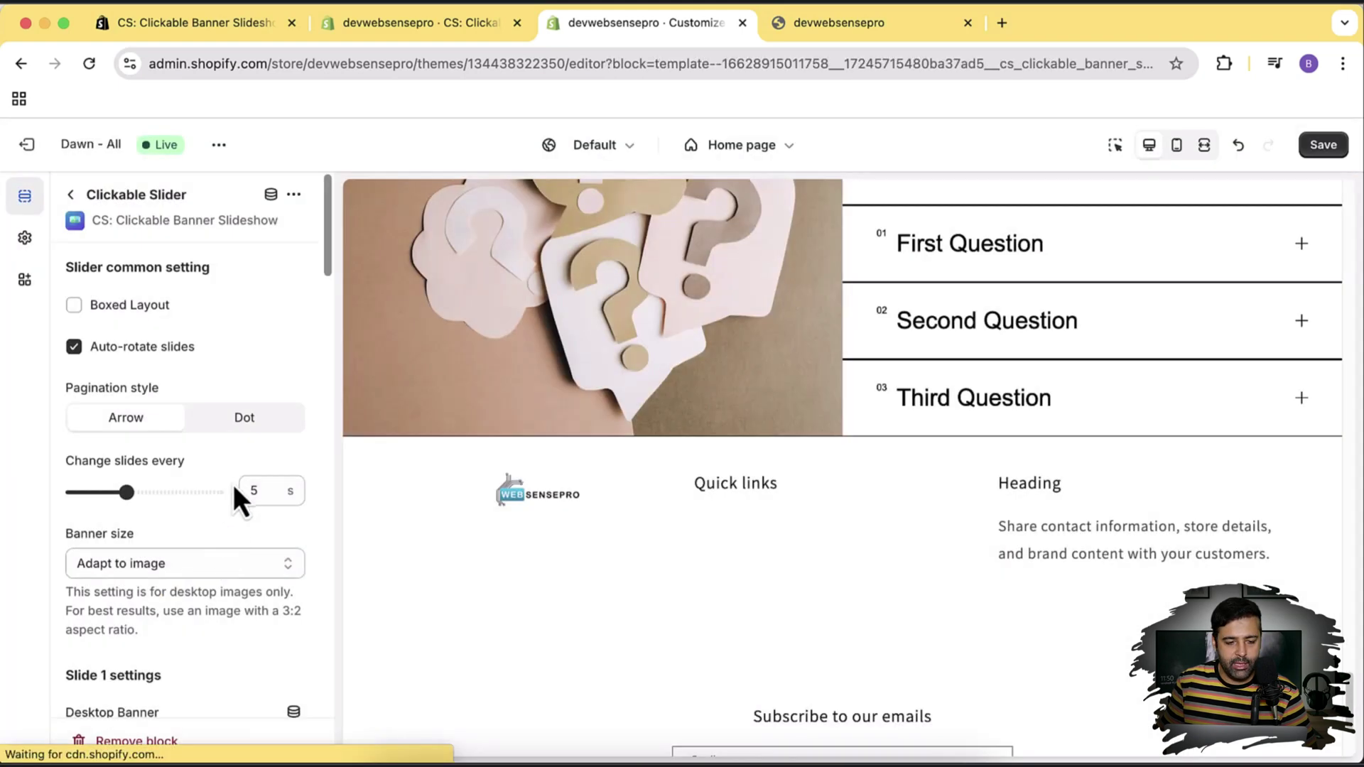
{"action": "scroll", "coordinate": [280, 321], "scroll_direction": "down", "scroll_amount": 6}
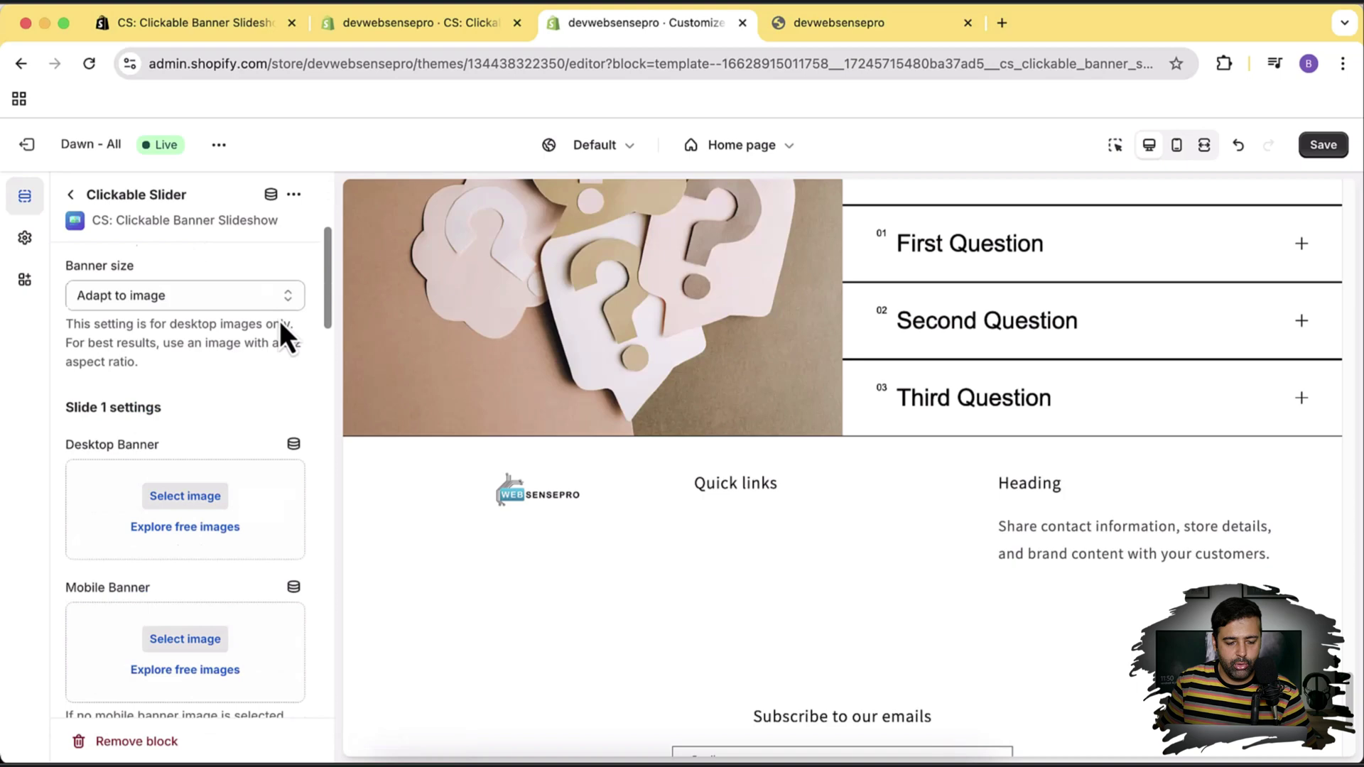
{"action": "scroll", "coordinate": [284, 341], "scroll_direction": "down", "scroll_amount": 9}
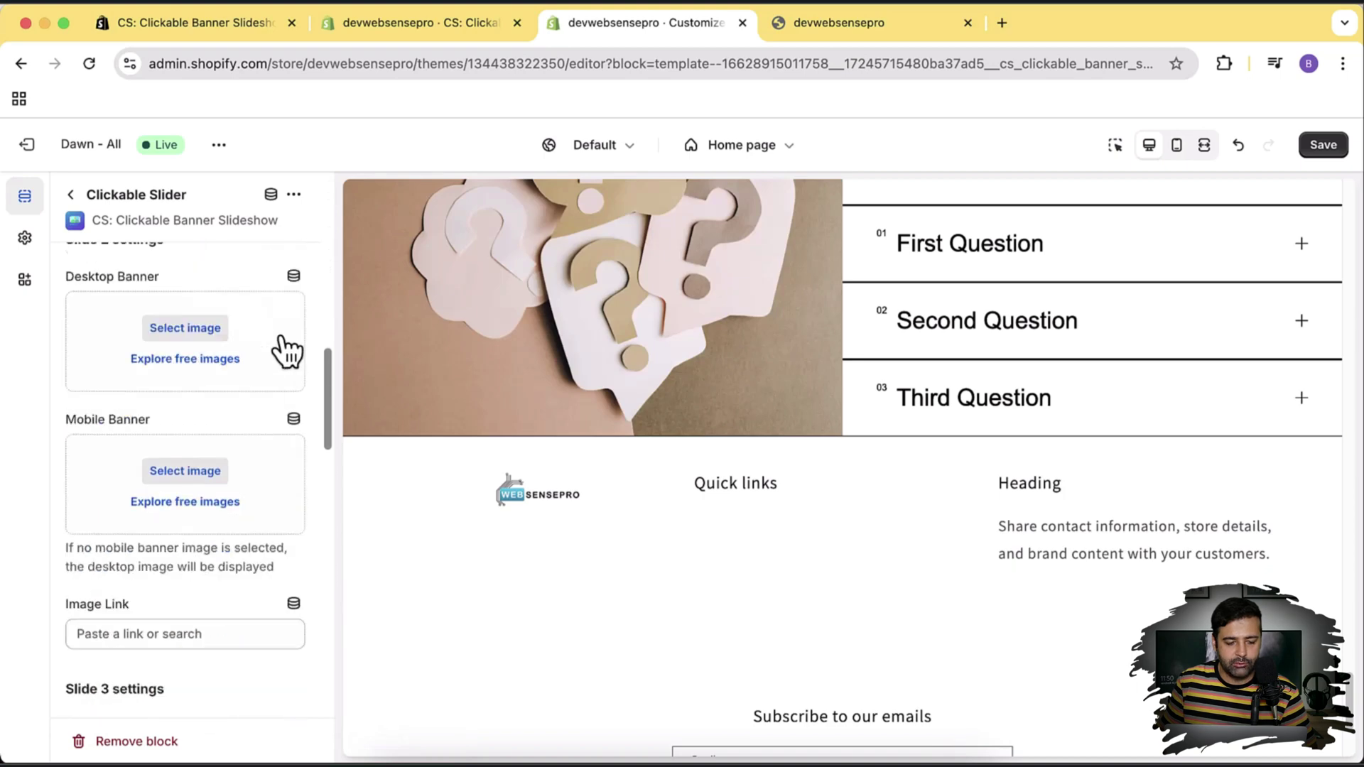
{"action": "scroll", "coordinate": [274, 331], "scroll_direction": "down", "scroll_amount": 8}
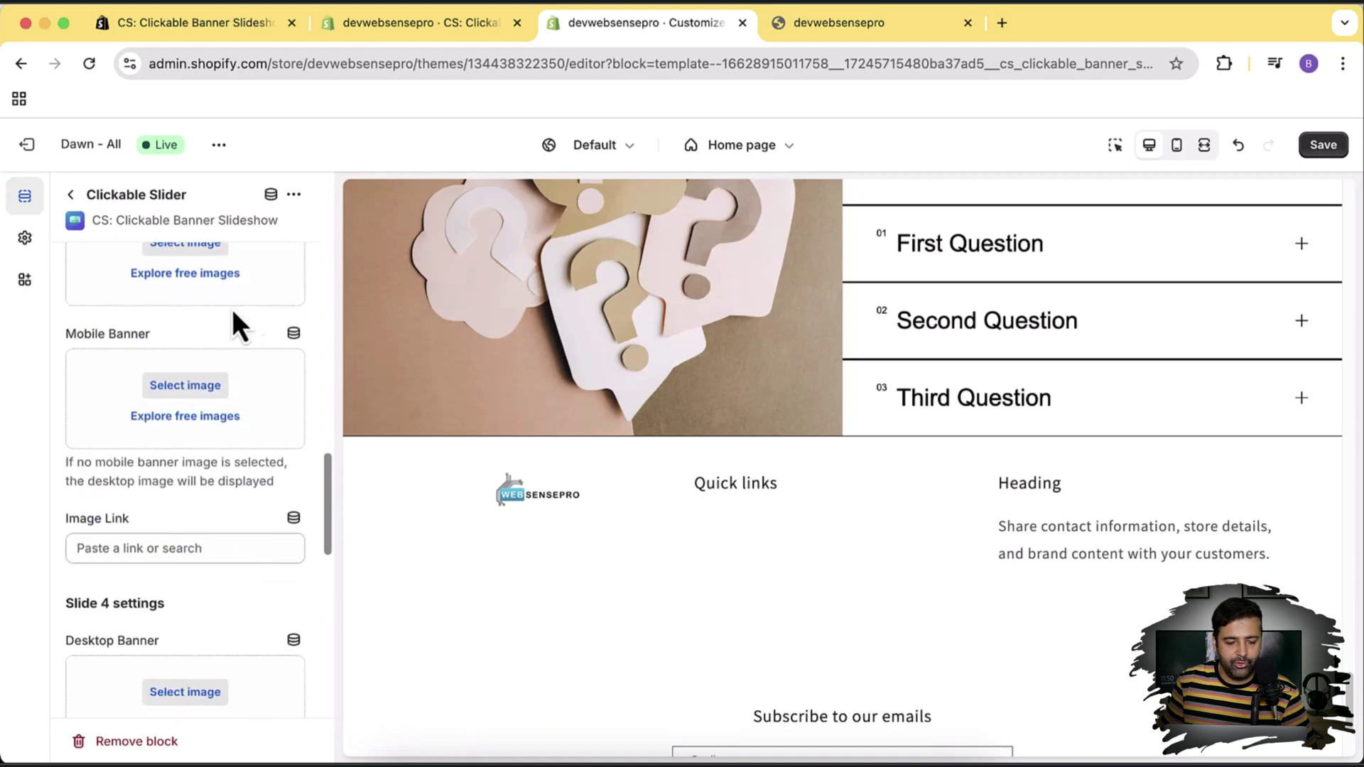
{"action": "scroll", "coordinate": [211, 392], "scroll_direction": "down", "scroll_amount": 8}
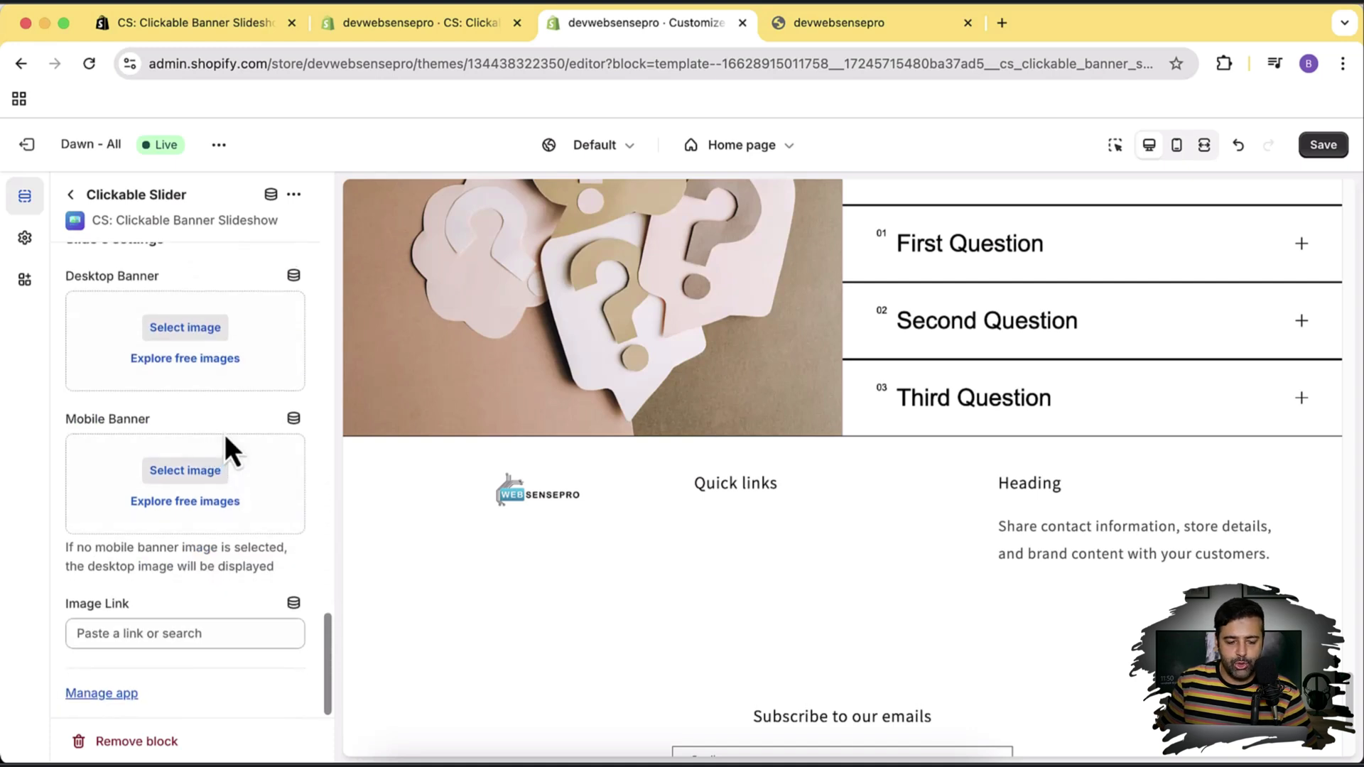
{"action": "scroll", "coordinate": [220, 441], "scroll_direction": "up", "scroll_amount": 1}
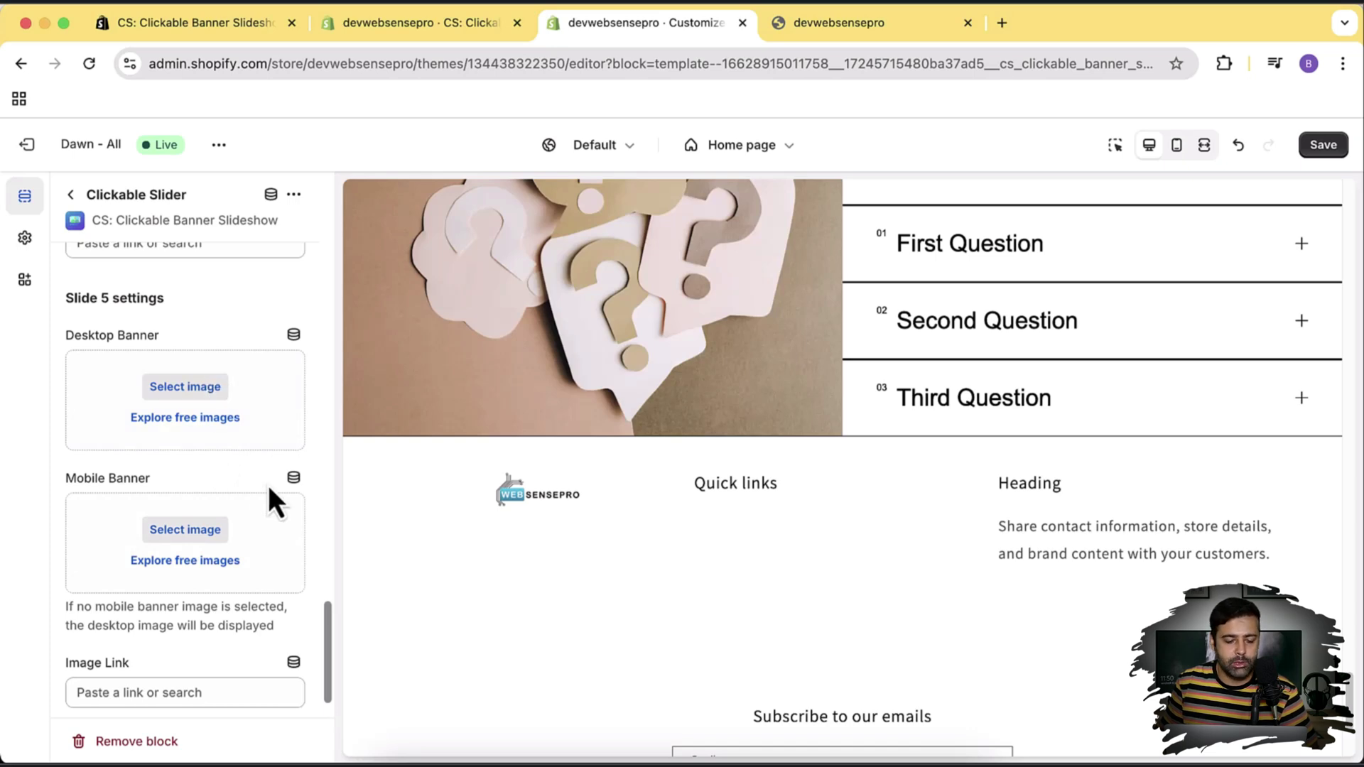
{"action": "scroll", "coordinate": [281, 472], "scroll_direction": "up", "scroll_amount": 20}
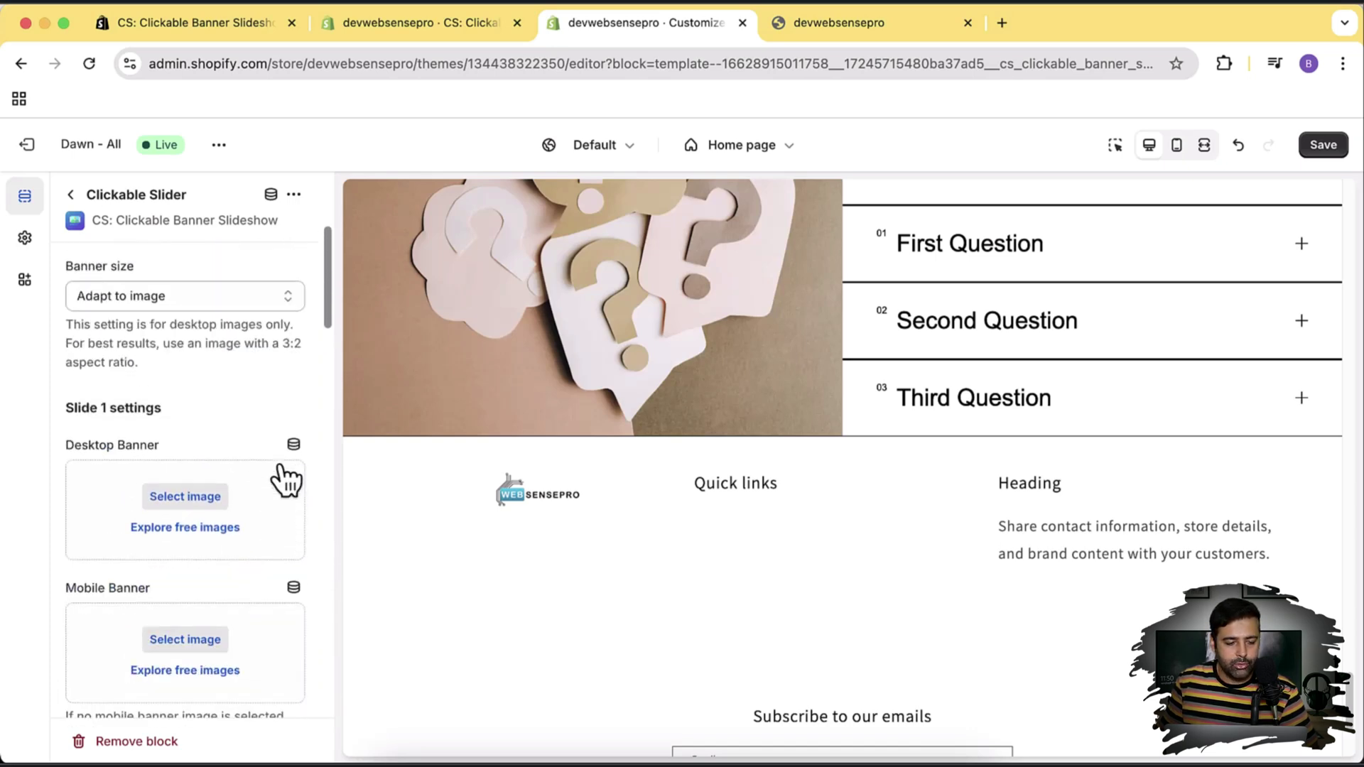
{"action": "scroll", "coordinate": [287, 481], "scroll_direction": "up", "scroll_amount": 1}
- Set slide 1's desktop banner to the pexels-photo-3419331 Fossil watch photo
{"action": "left_click", "coordinate": [173, 535]}
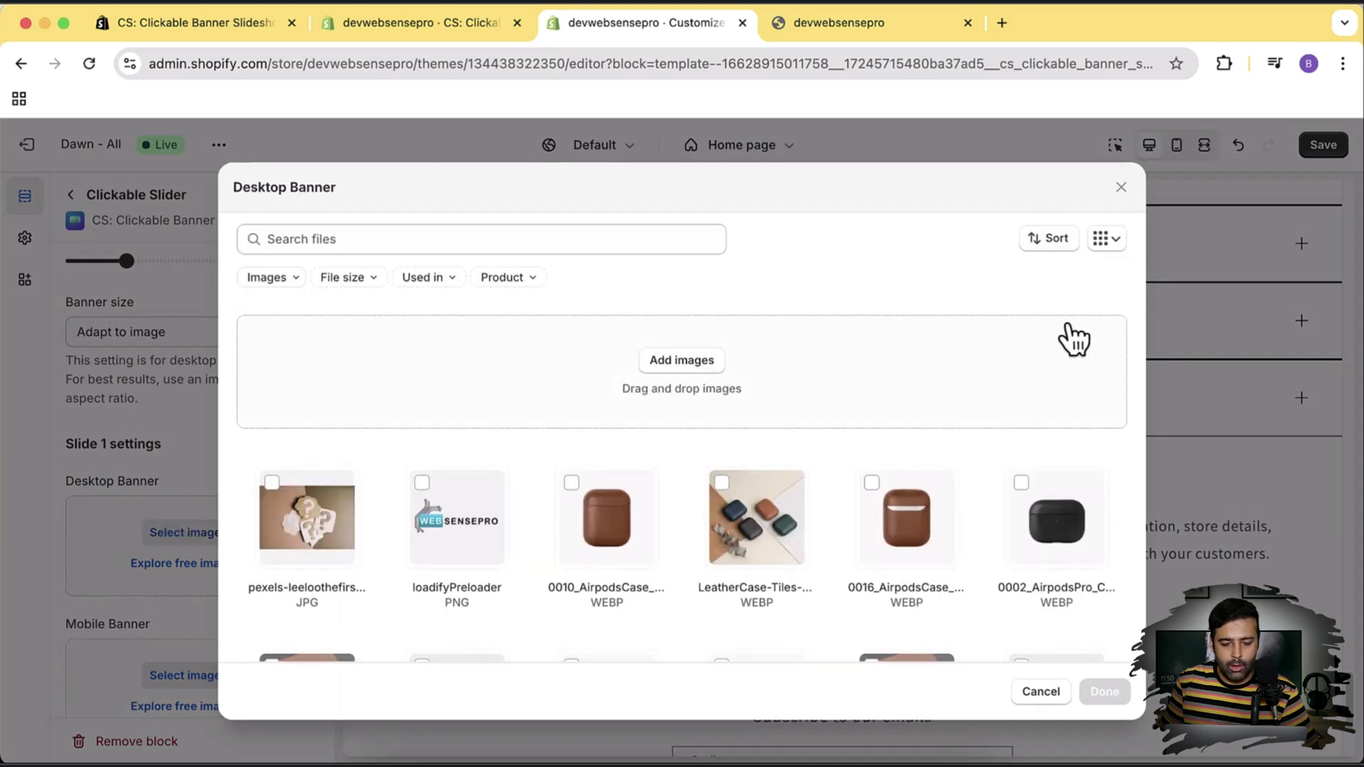
{"action": "scroll", "coordinate": [991, 314], "scroll_direction": "down", "scroll_amount": 5}
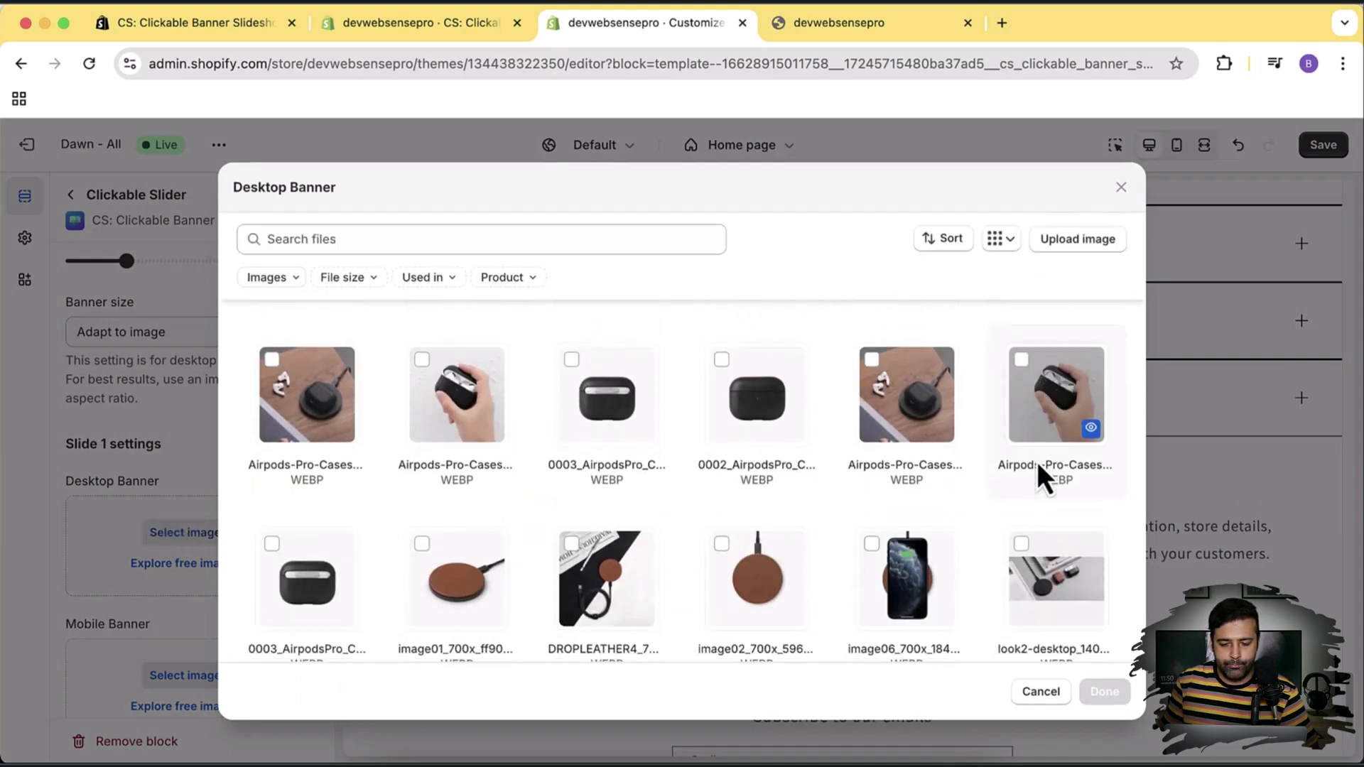
{"action": "scroll", "coordinate": [698, 489], "scroll_direction": "down", "scroll_amount": 7}
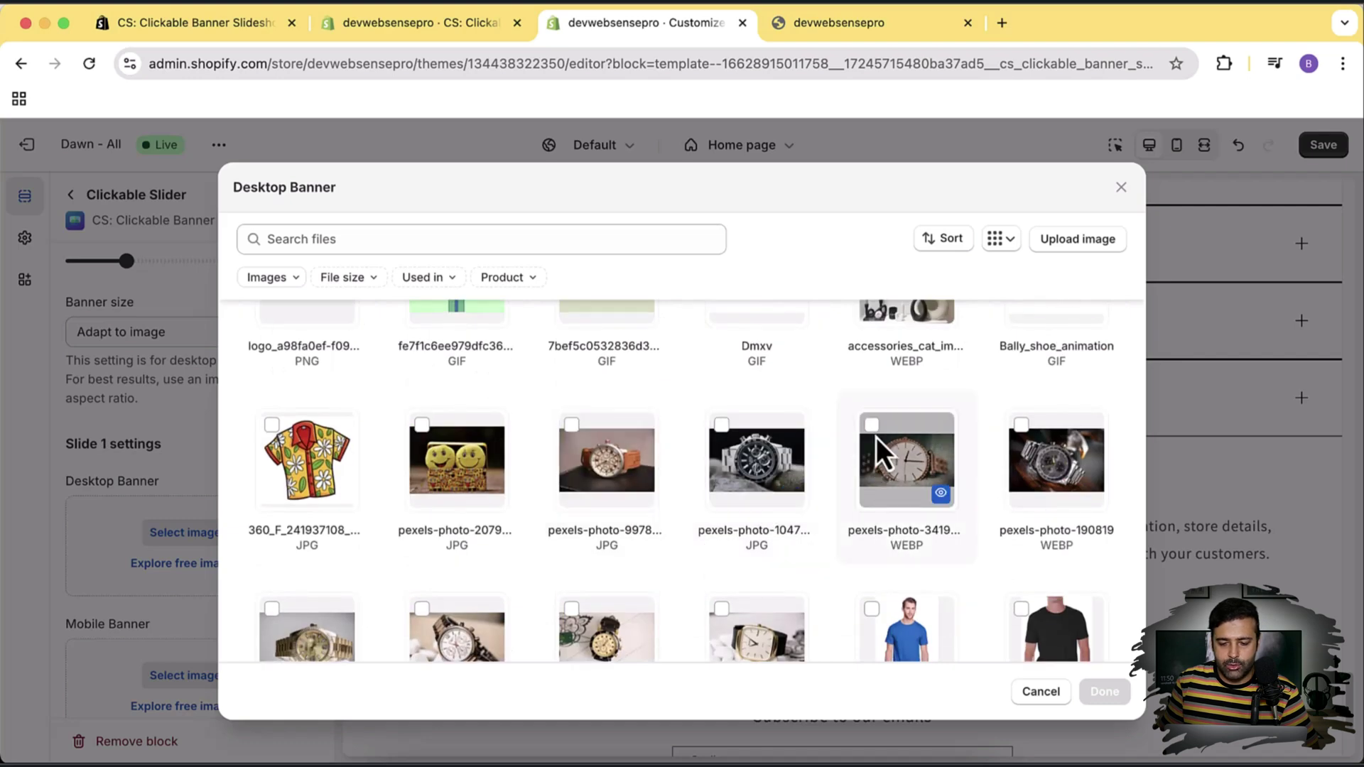
{"action": "left_click", "coordinate": [876, 435]}
{"action": "left_click", "coordinate": [1105, 691]}
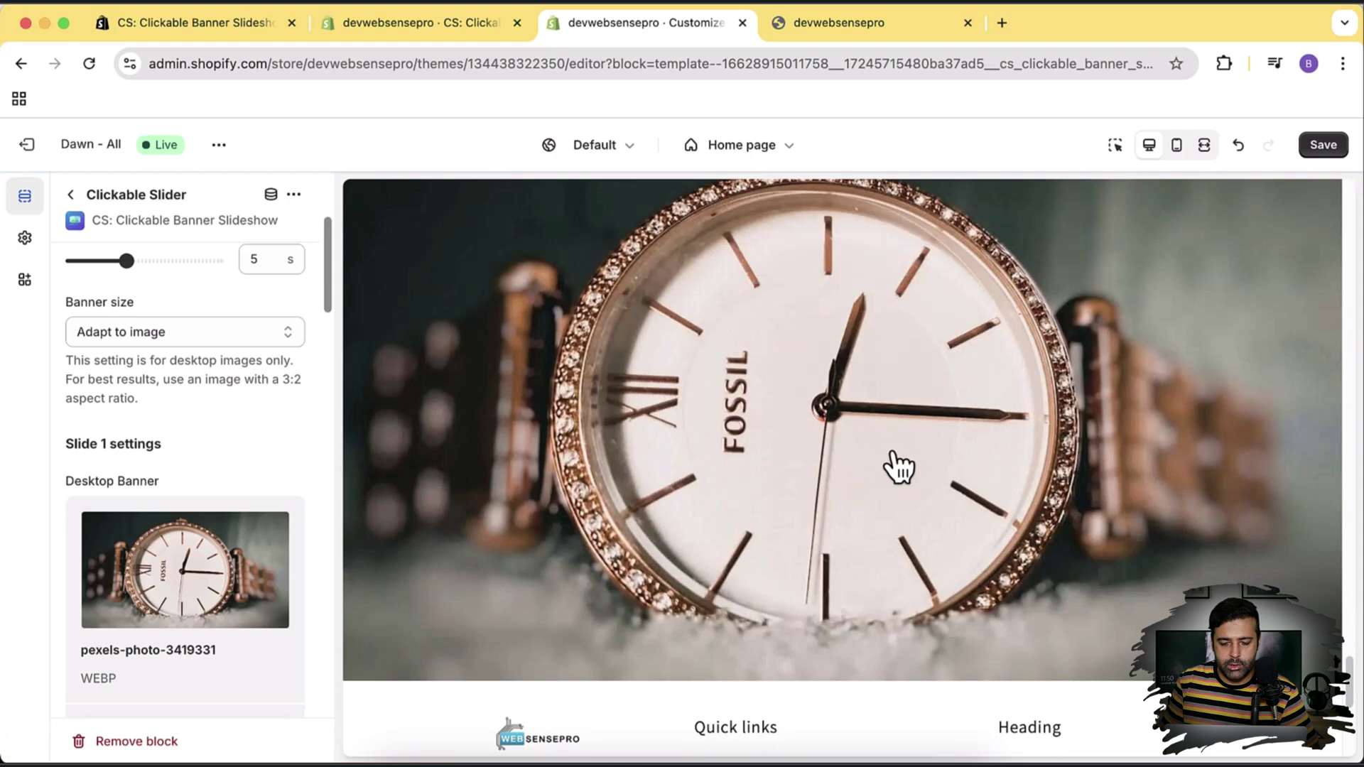
- Set slide 2's desktop banner to the pexels-photo-9979114 watch photo
{"action": "scroll", "coordinate": [291, 339], "scroll_direction": "down", "scroll_amount": 6}
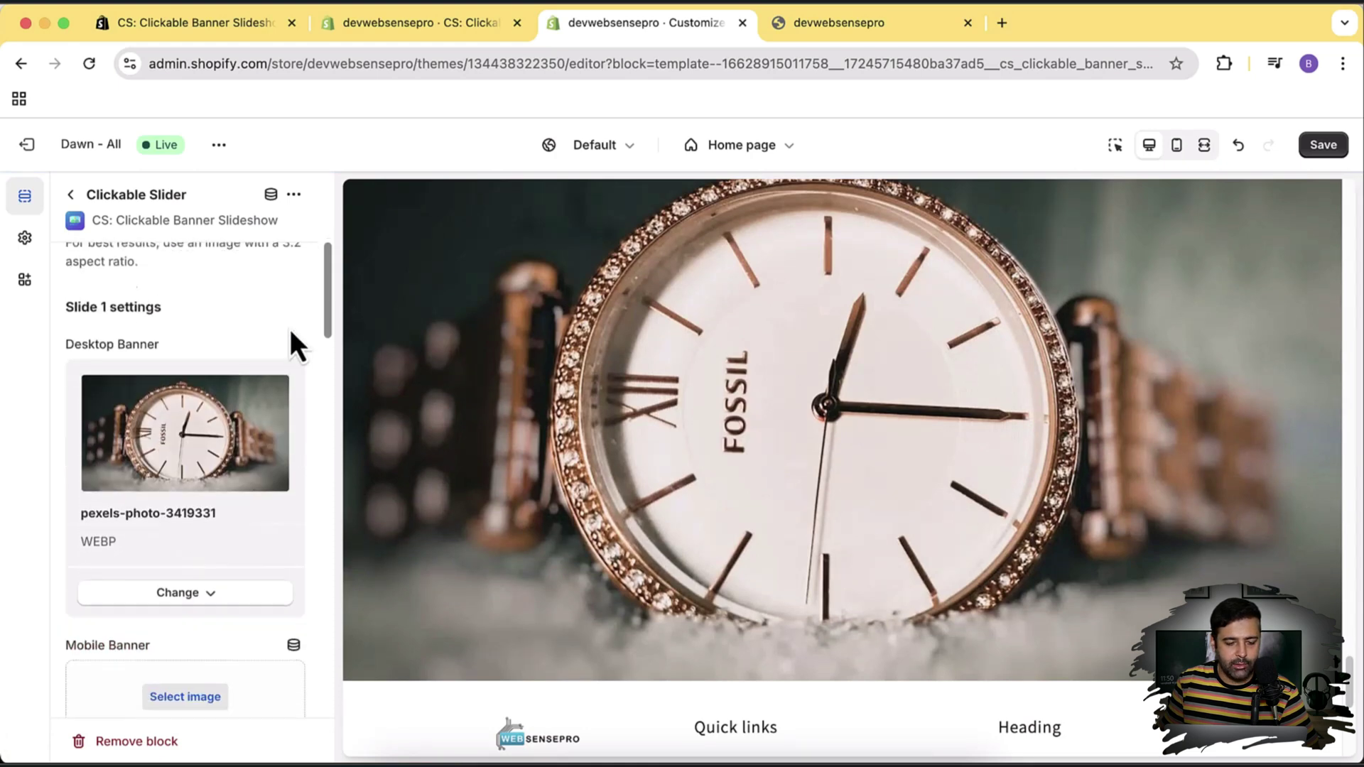
{"action": "scroll", "coordinate": [288, 327], "scroll_direction": "down", "scroll_amount": 3}
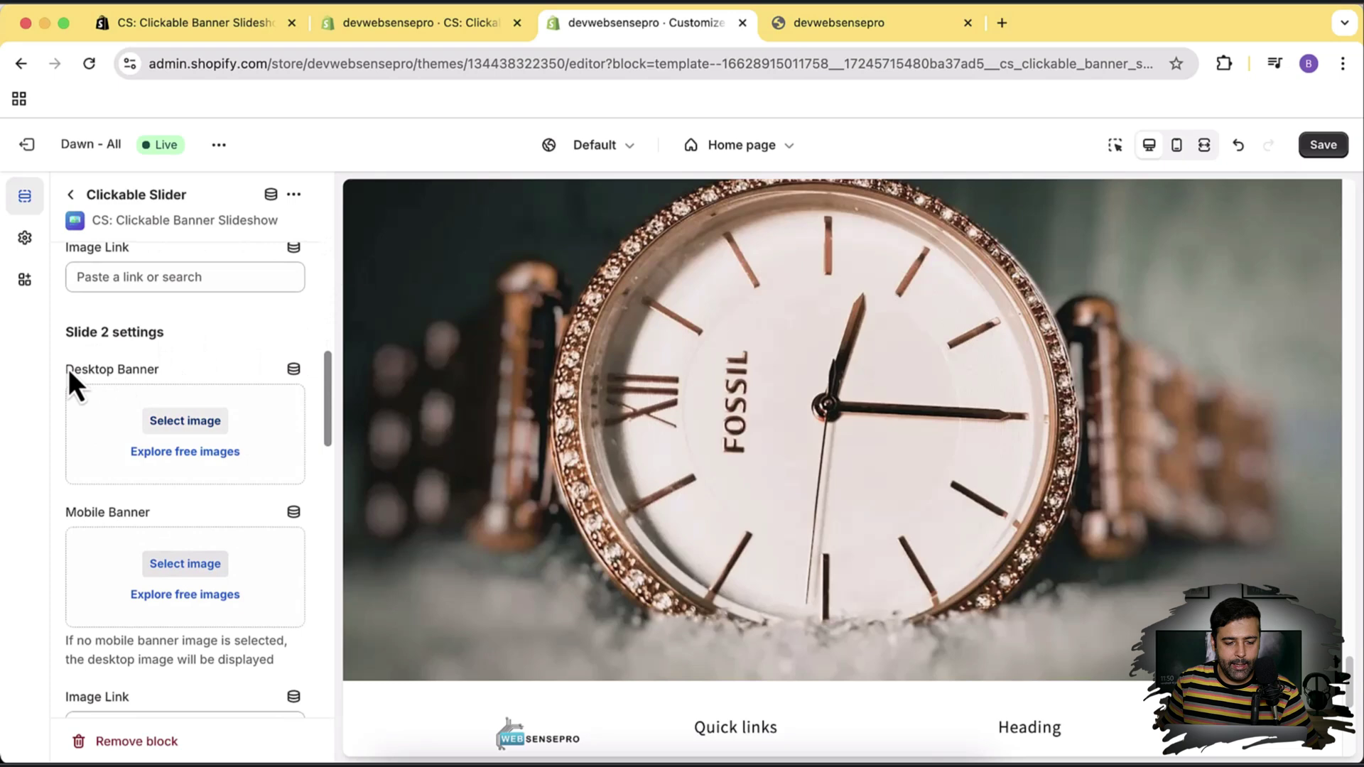
{"action": "left_click_drag", "start_coordinate": [69, 373], "coordinate": [171, 373]}
{"action": "left_click", "coordinate": [215, 370]}
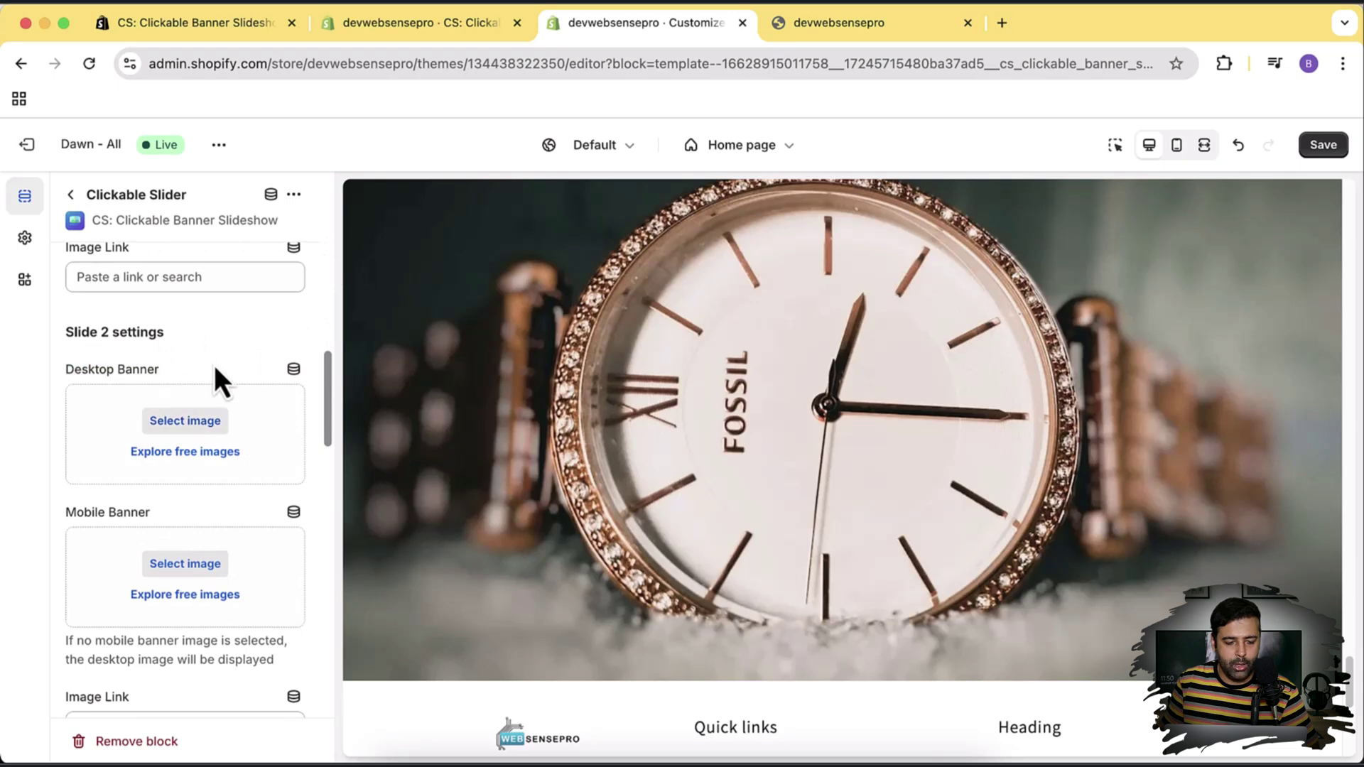
{"action": "left_click", "coordinate": [203, 426]}
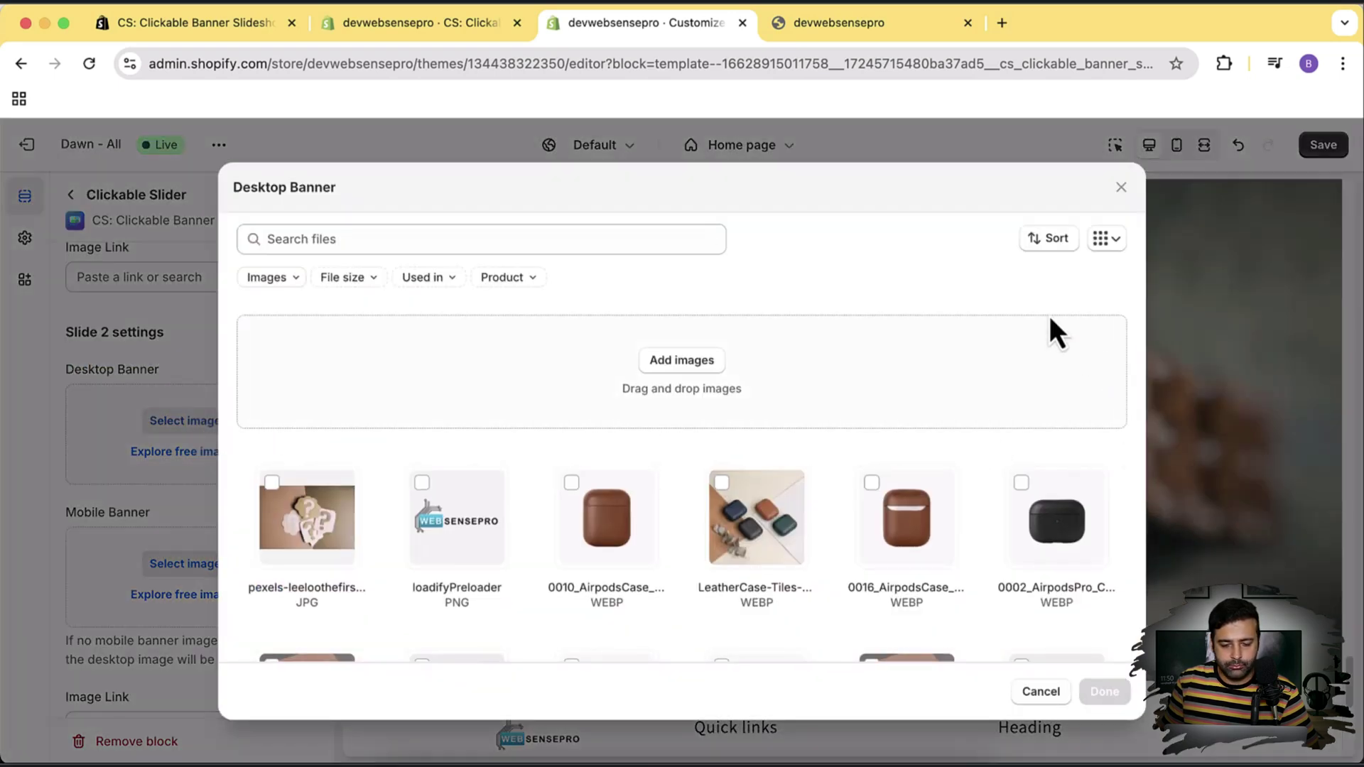
{"action": "scroll", "coordinate": [1073, 373], "scroll_direction": "down", "scroll_amount": 10}
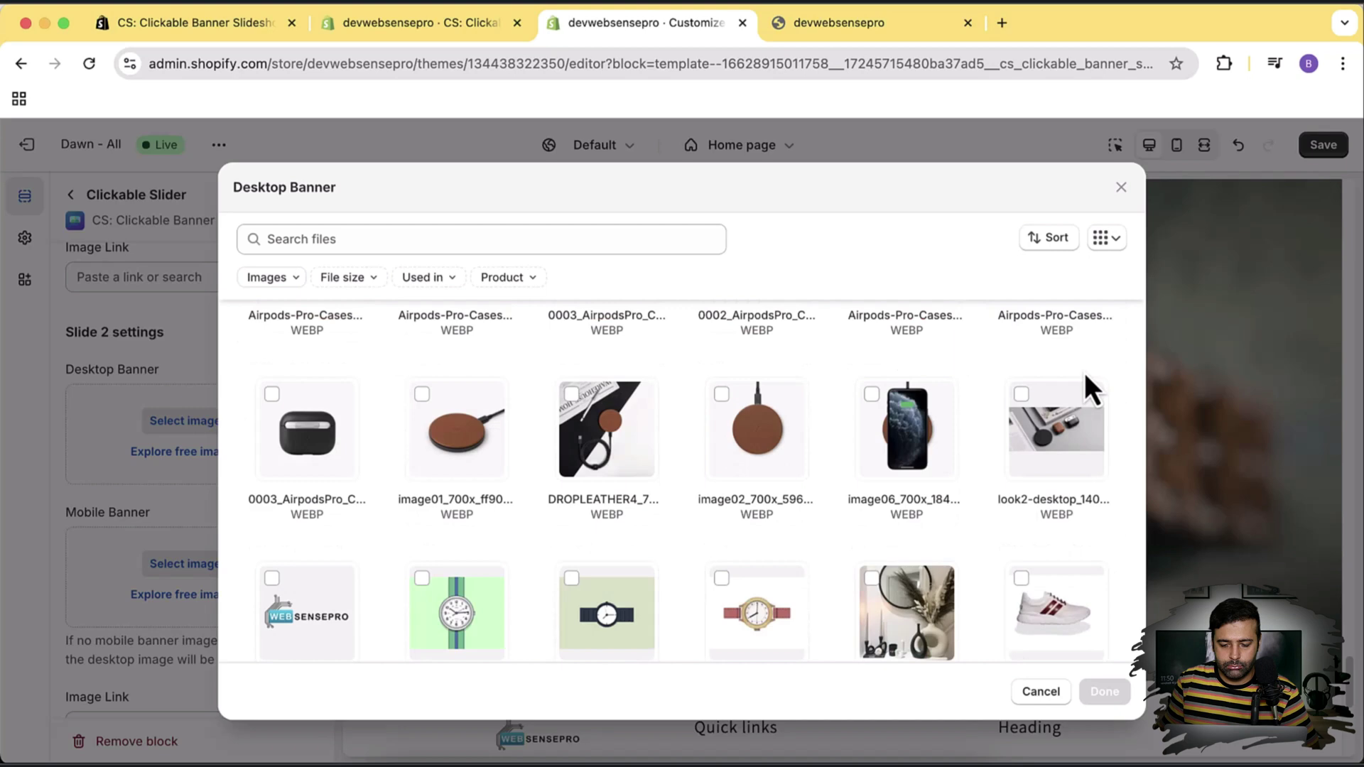
{"action": "scroll", "coordinate": [1072, 349], "scroll_direction": "down", "scroll_amount": 10}
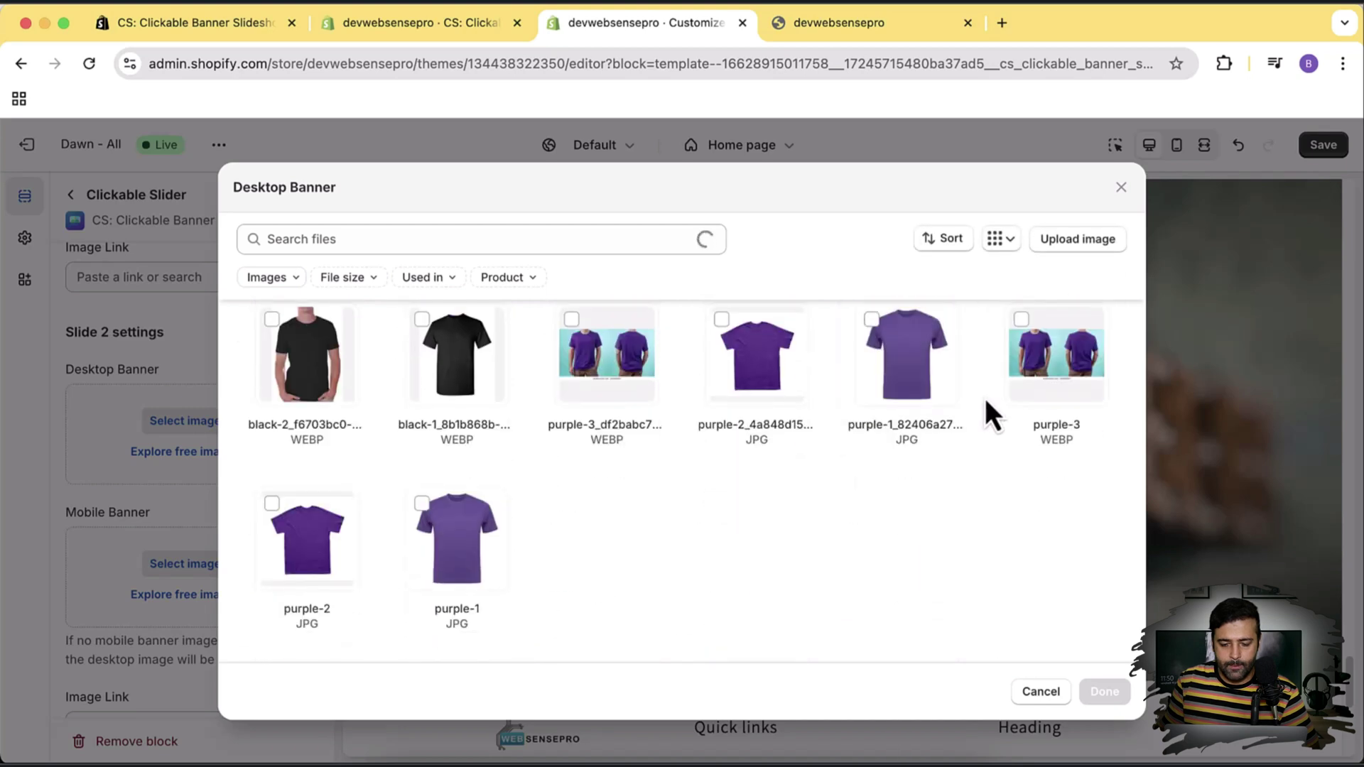
{"action": "scroll", "coordinate": [984, 398], "scroll_direction": "up", "scroll_amount": 5}
{"action": "scroll", "coordinate": [985, 399], "scroll_direction": "up", "scroll_amount": 3}
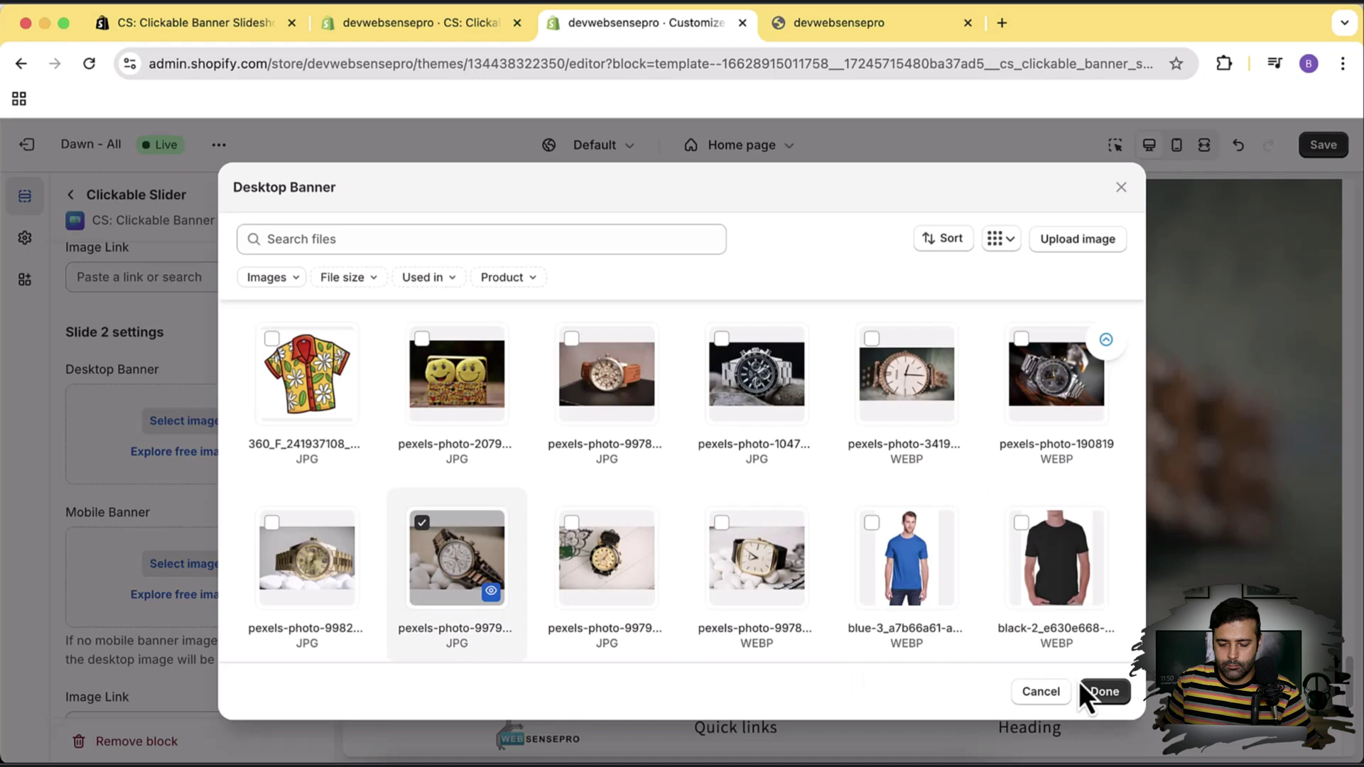
{"action": "left_click", "coordinate": [1105, 692]}
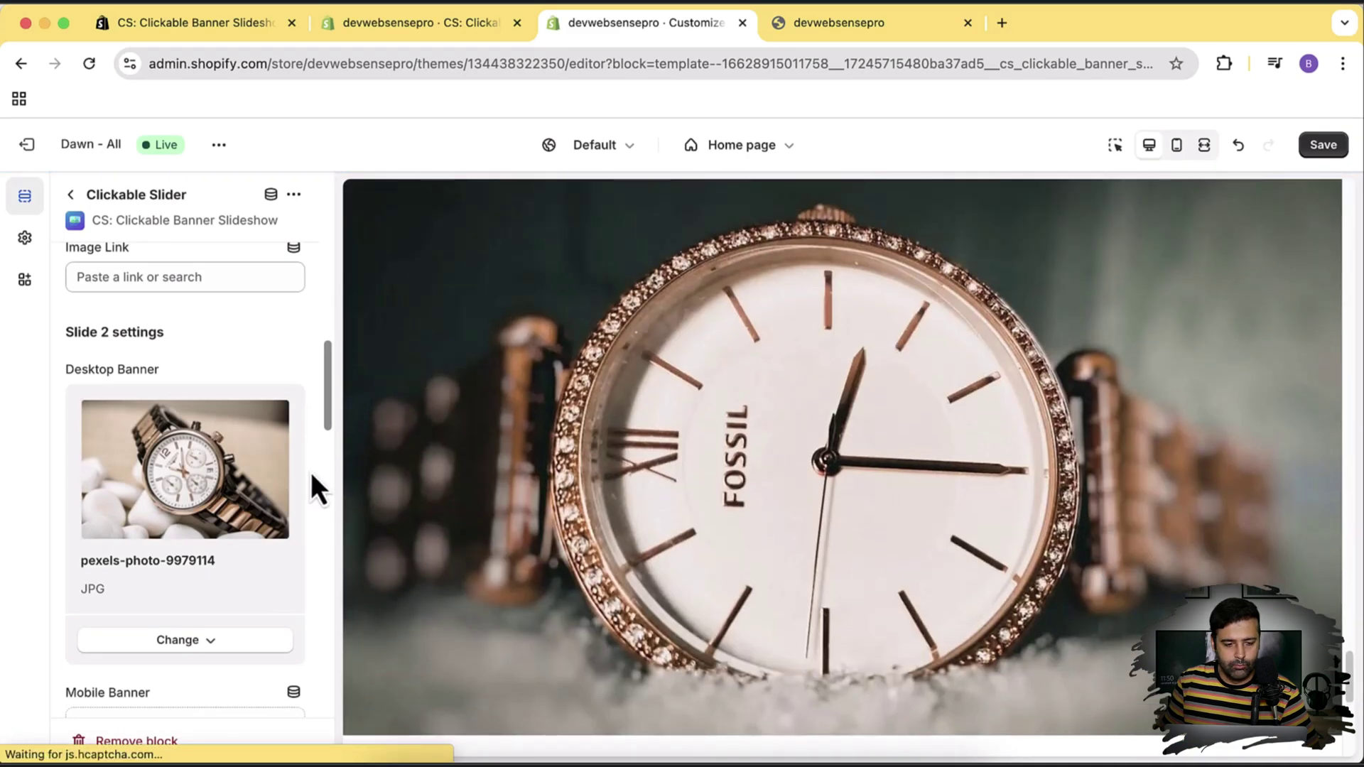
- Save the Clickable Slider banner changes to the theme
{"action": "scroll", "coordinate": [307, 471], "scroll_direction": "up", "scroll_amount": 10}
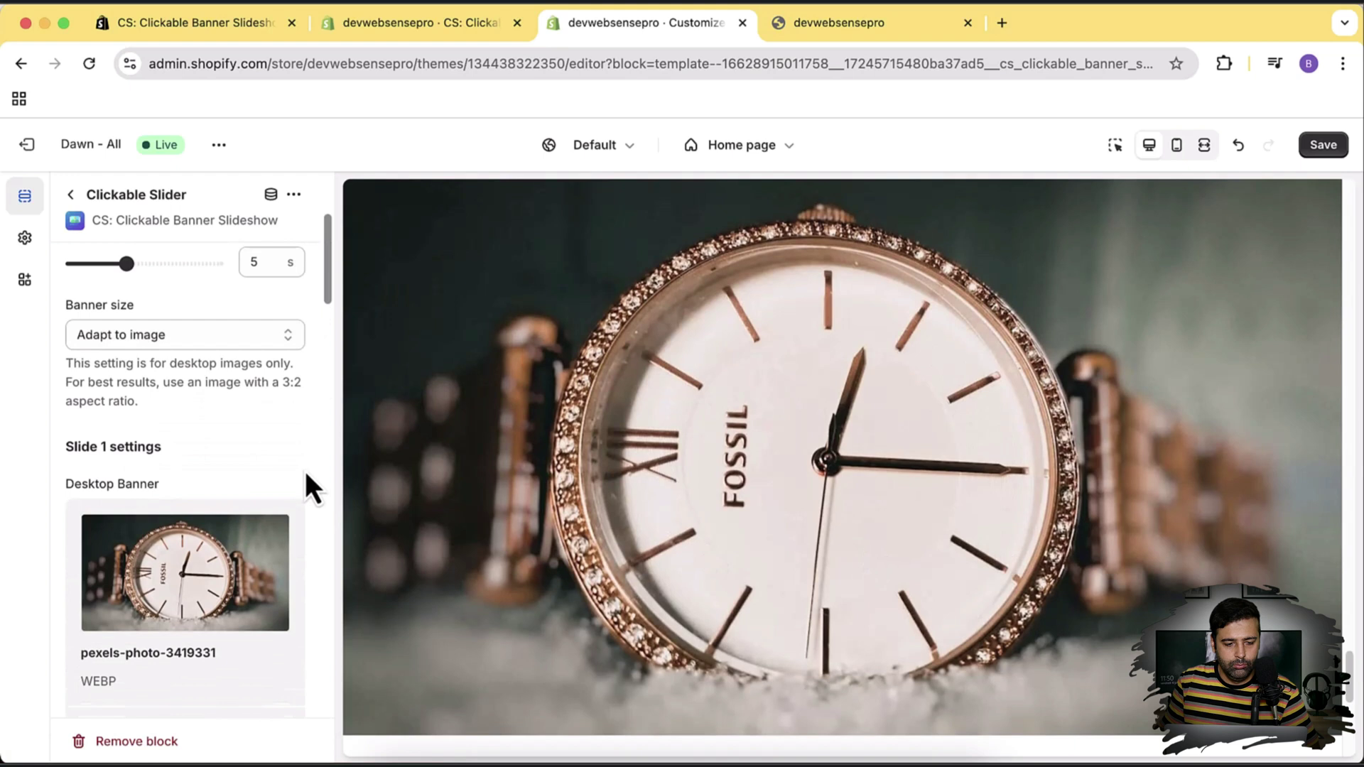
{"action": "scroll", "coordinate": [306, 475], "scroll_direction": "up", "scroll_amount": 4}
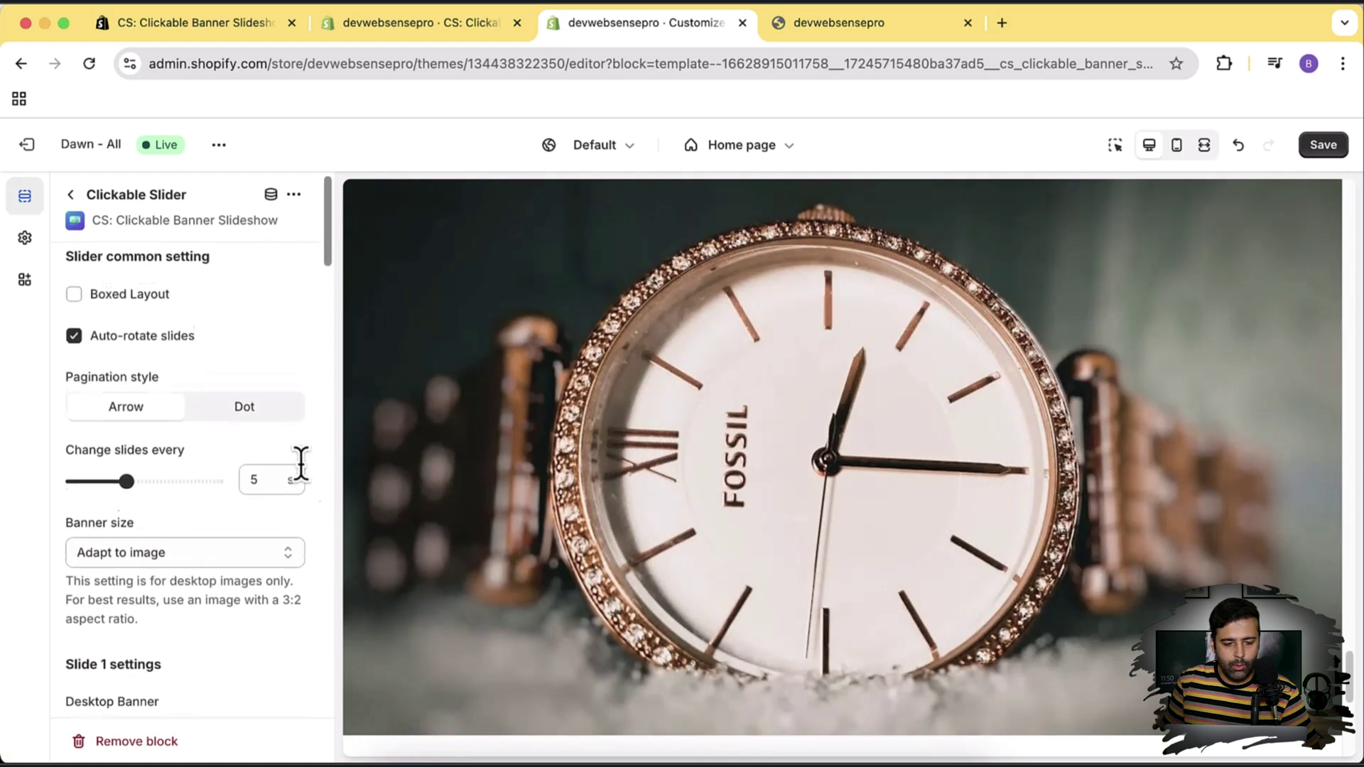
{"action": "scroll", "coordinate": [302, 466], "scroll_direction": "up", "scroll_amount": 1}
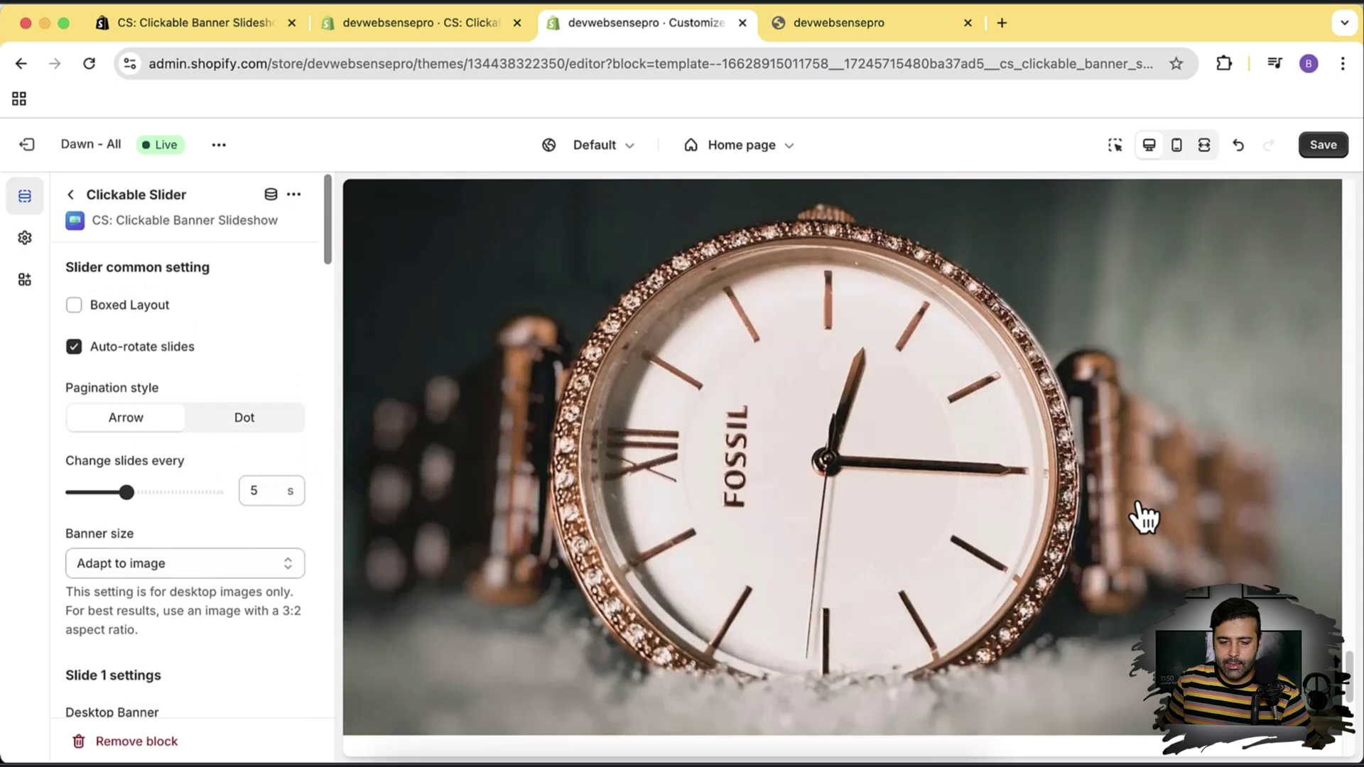
{"action": "left_click", "coordinate": [1323, 150]}
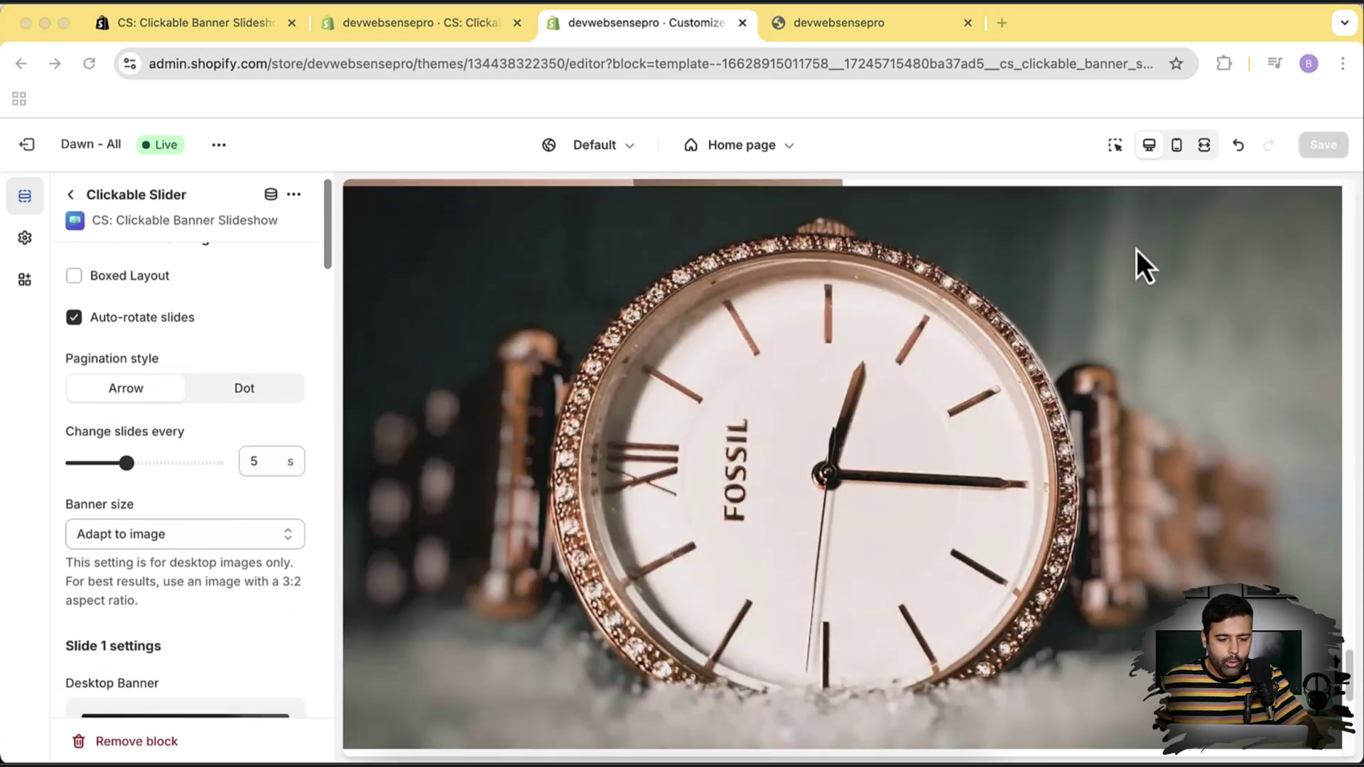
- Open the Dawn - All theme's actions menu in the editor header
{"action": "scroll", "coordinate": [600, 393], "scroll_direction": "up", "scroll_amount": 1}
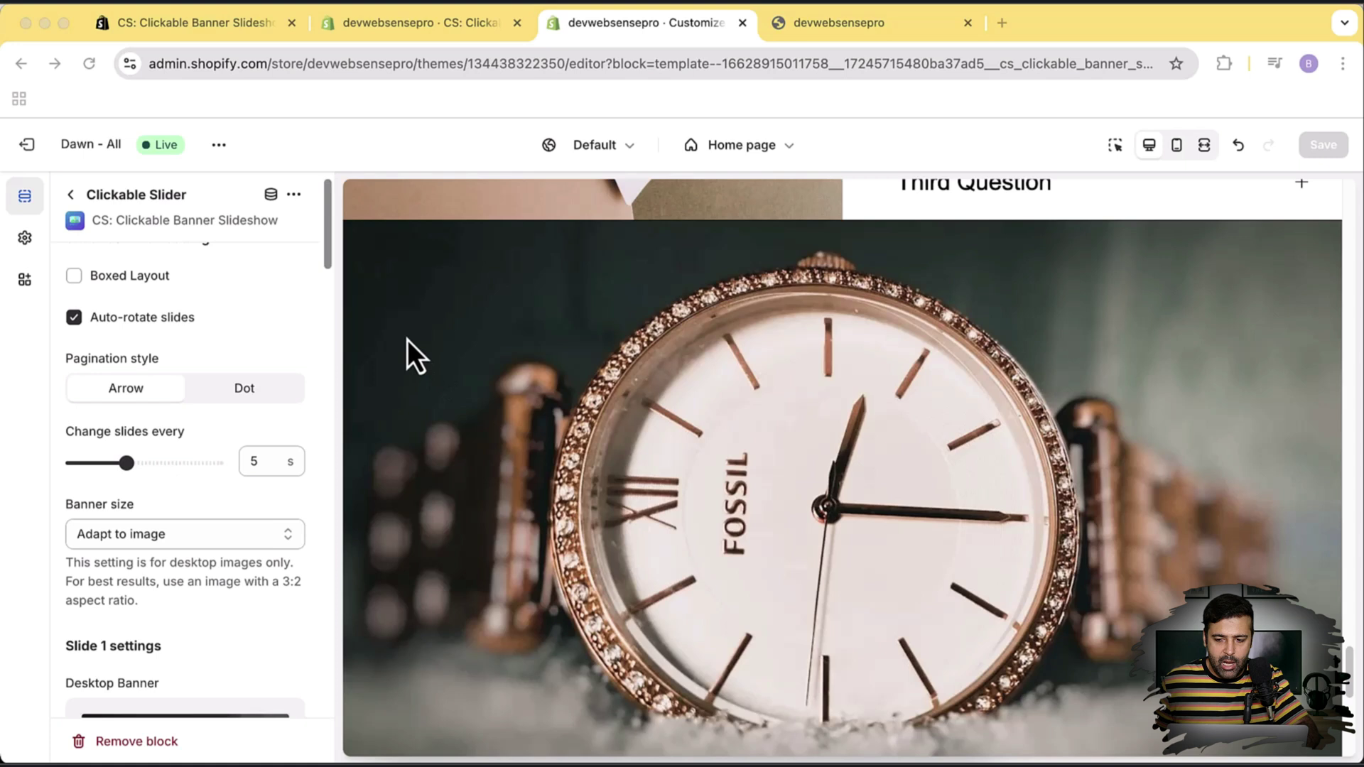
{"action": "scroll", "coordinate": [370, 340], "scroll_direction": "up", "scroll_amount": 1}
{"action": "scroll", "coordinate": [267, 208], "scroll_direction": "up", "scroll_amount": 1}
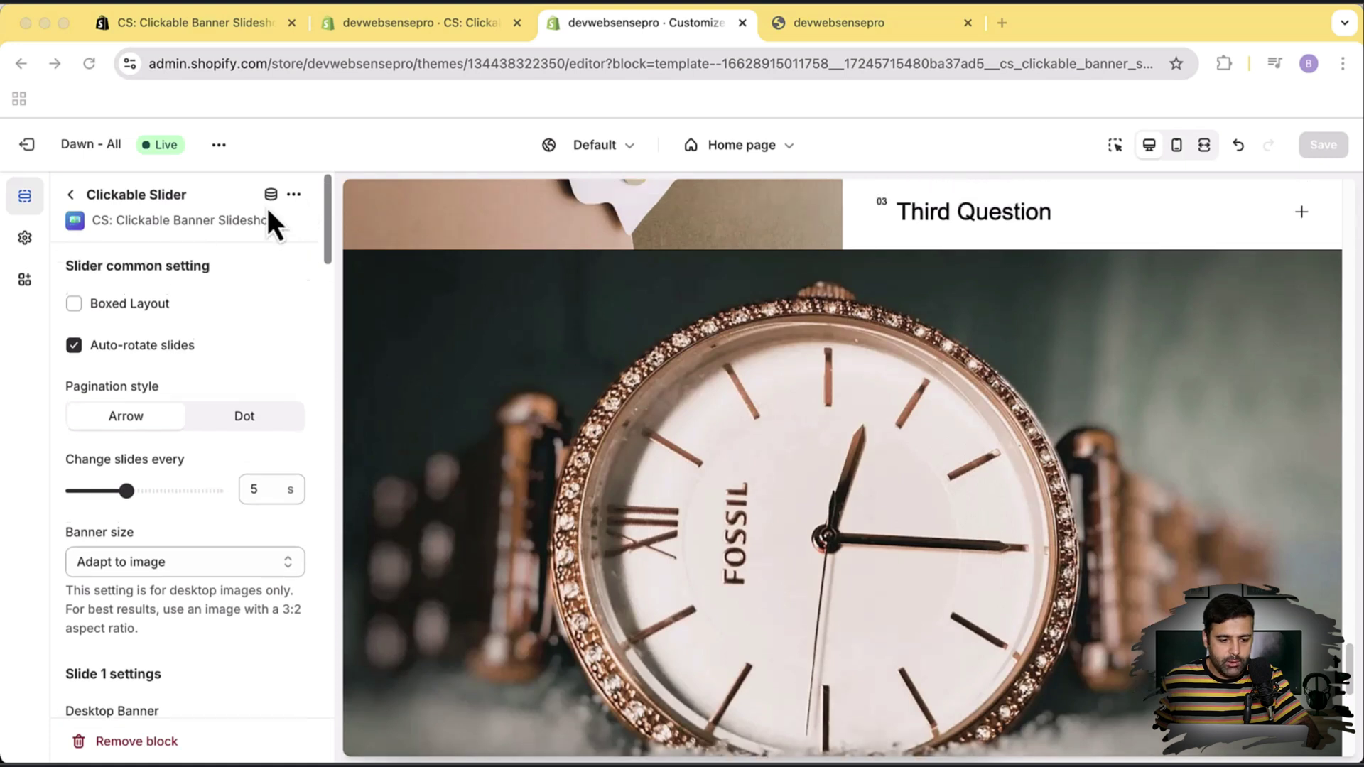
{"action": "left_click", "coordinate": [220, 147]}
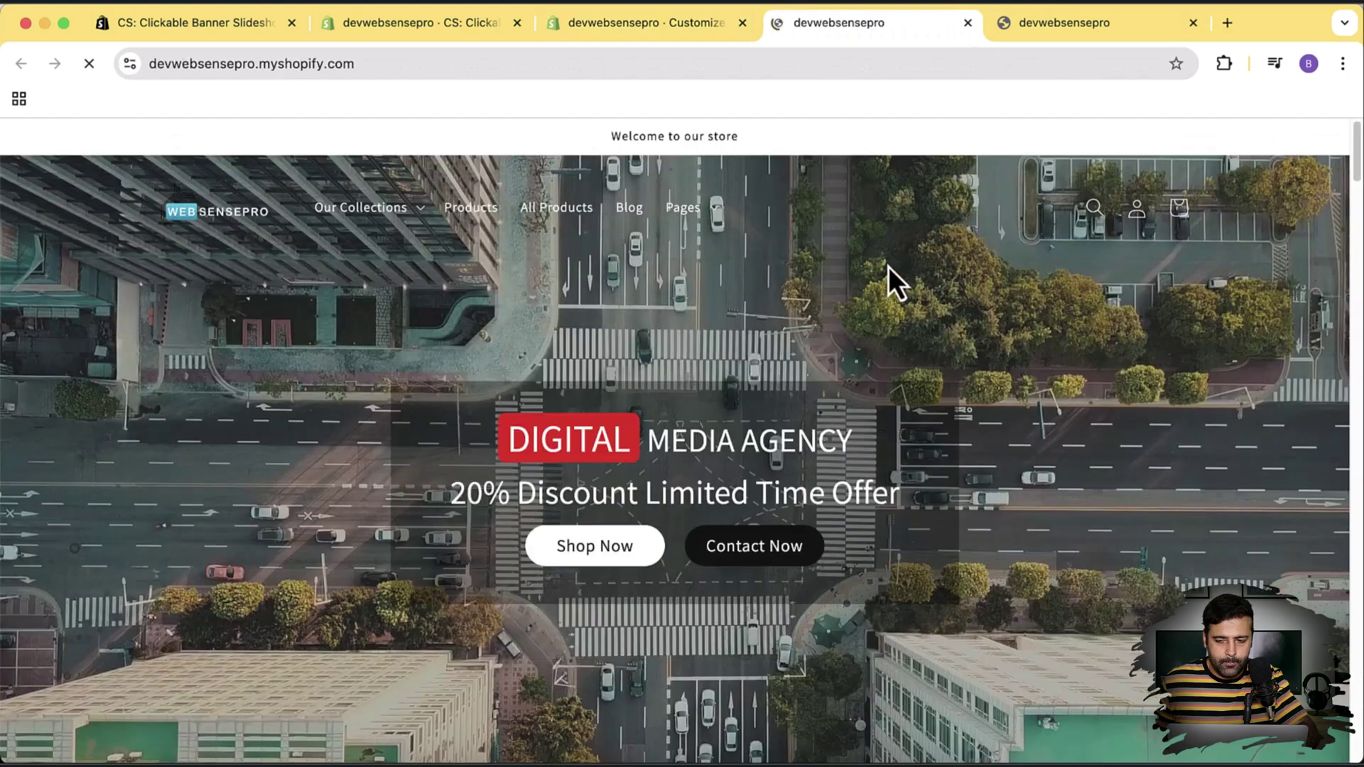
- Cycle the live homepage slideshow from Fossil to Longines, then return to the theme editor
{"action": "scroll", "coordinate": [889, 267], "scroll_direction": "down", "scroll_amount": 5}
{"action": "scroll", "coordinate": [888, 267], "scroll_direction": "down", "scroll_amount": 20}
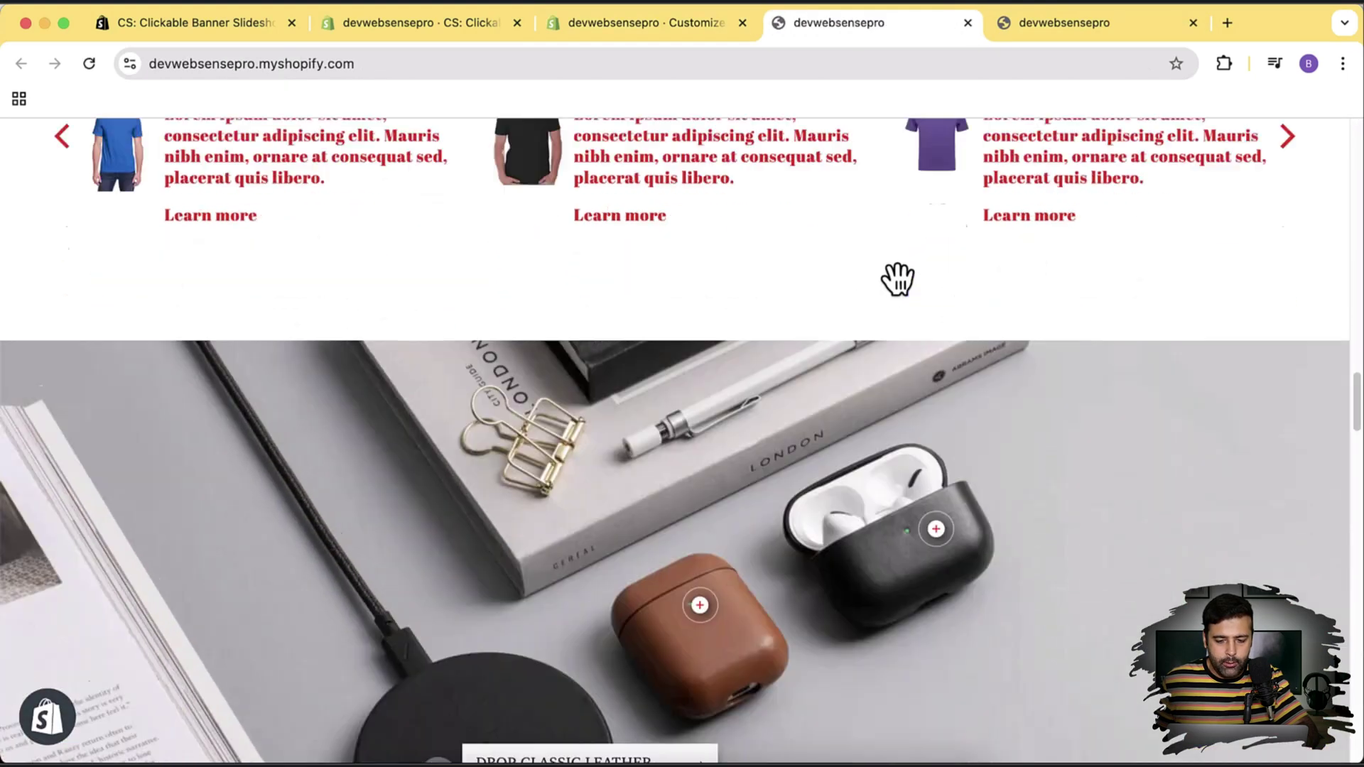
{"action": "scroll", "coordinate": [889, 268], "scroll_direction": "down", "scroll_amount": 20}
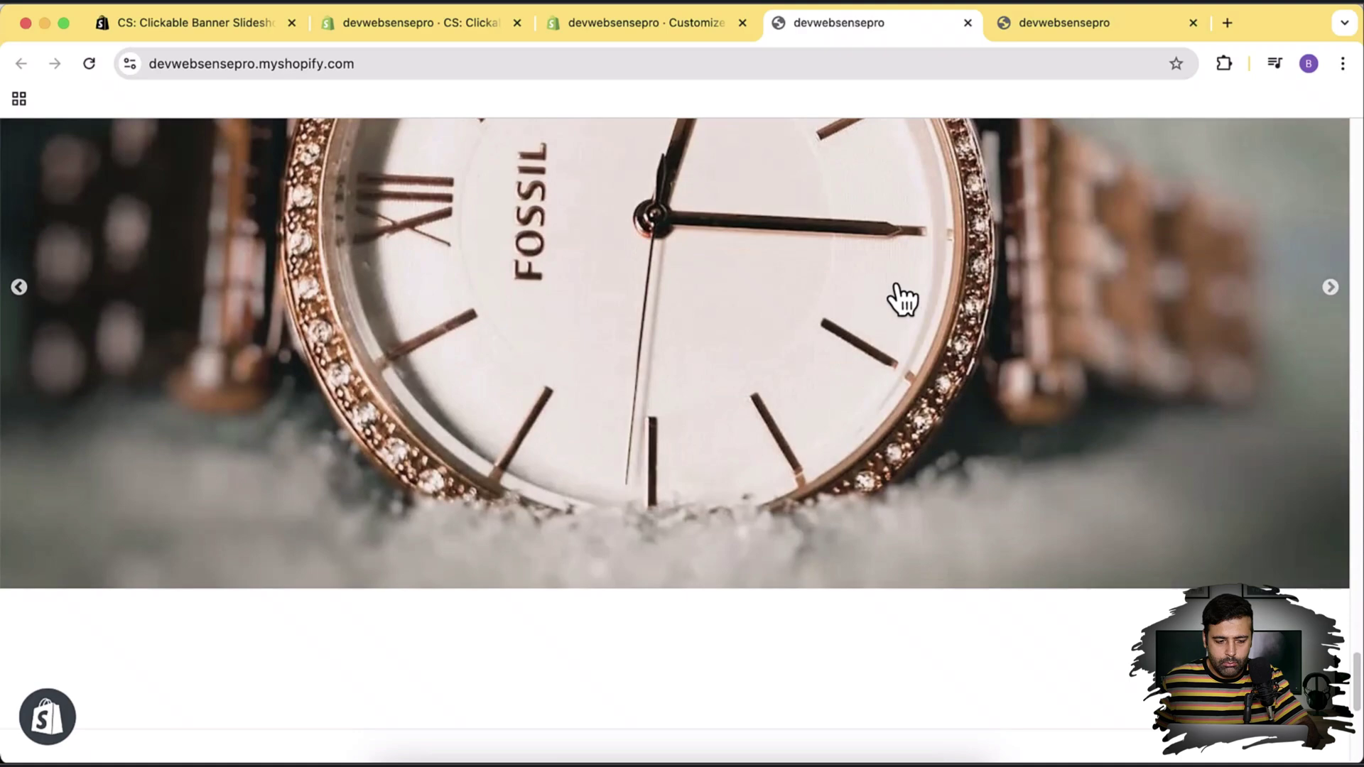
{"action": "scroll", "coordinate": [906, 308], "scroll_direction": "up", "scroll_amount": 2}
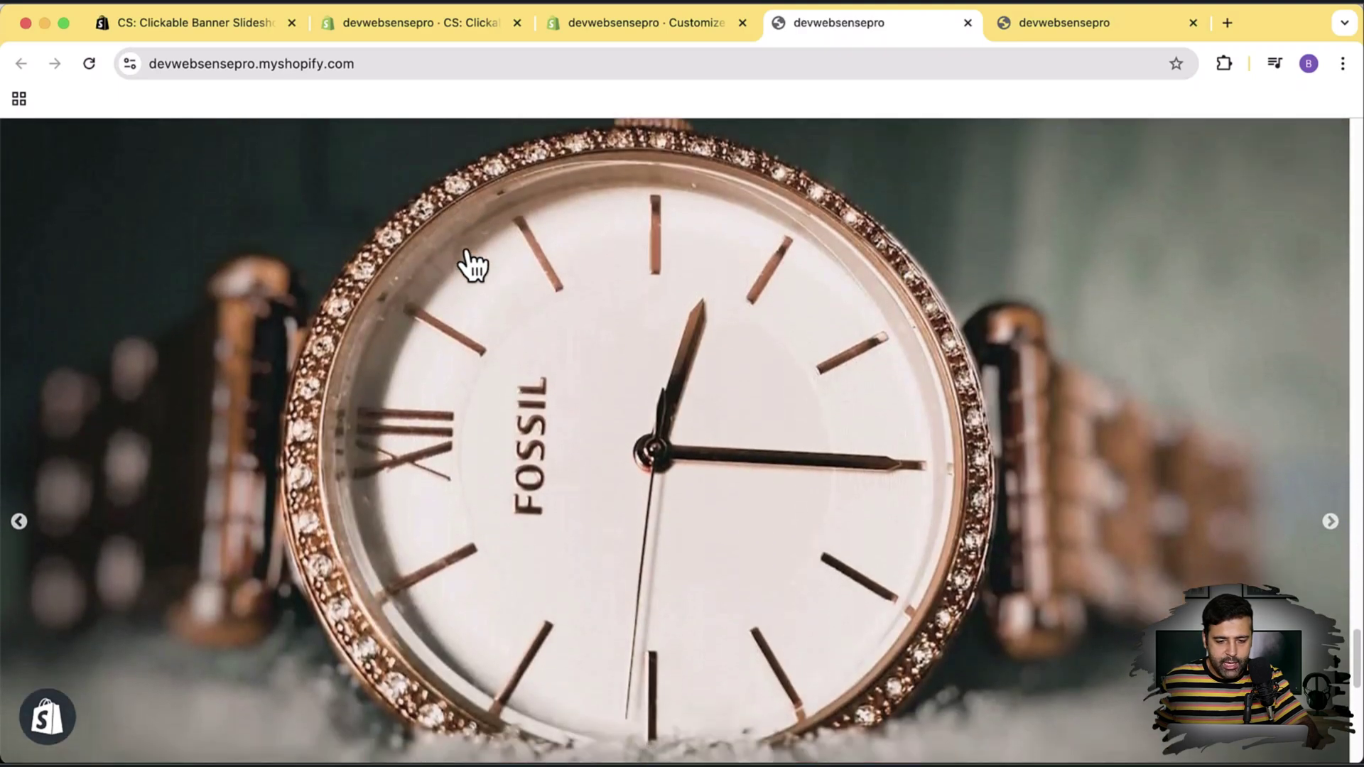
{"action": "left_click", "coordinate": [1330, 549]}
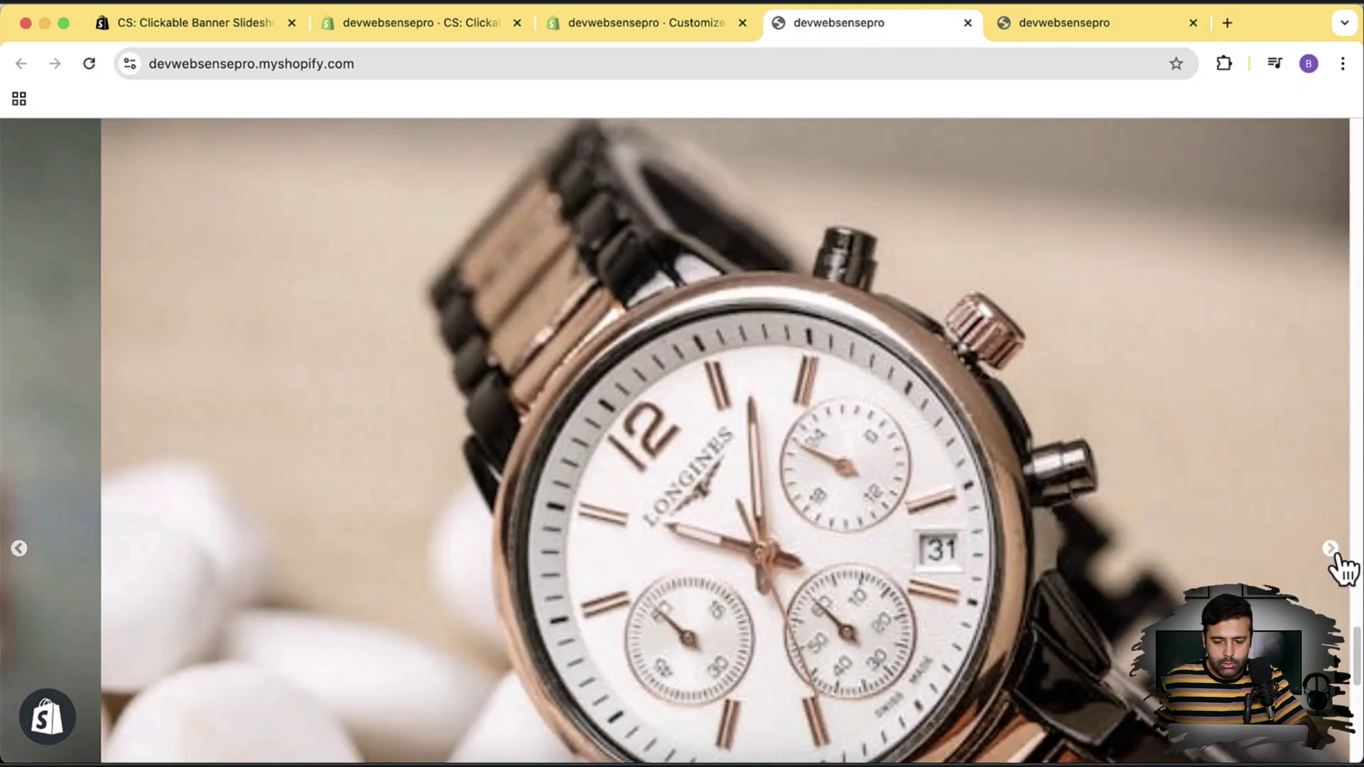
{"action": "left_click", "coordinate": [1331, 549]}
{"action": "scroll", "coordinate": [1071, 472], "scroll_direction": "up", "scroll_amount": 1}
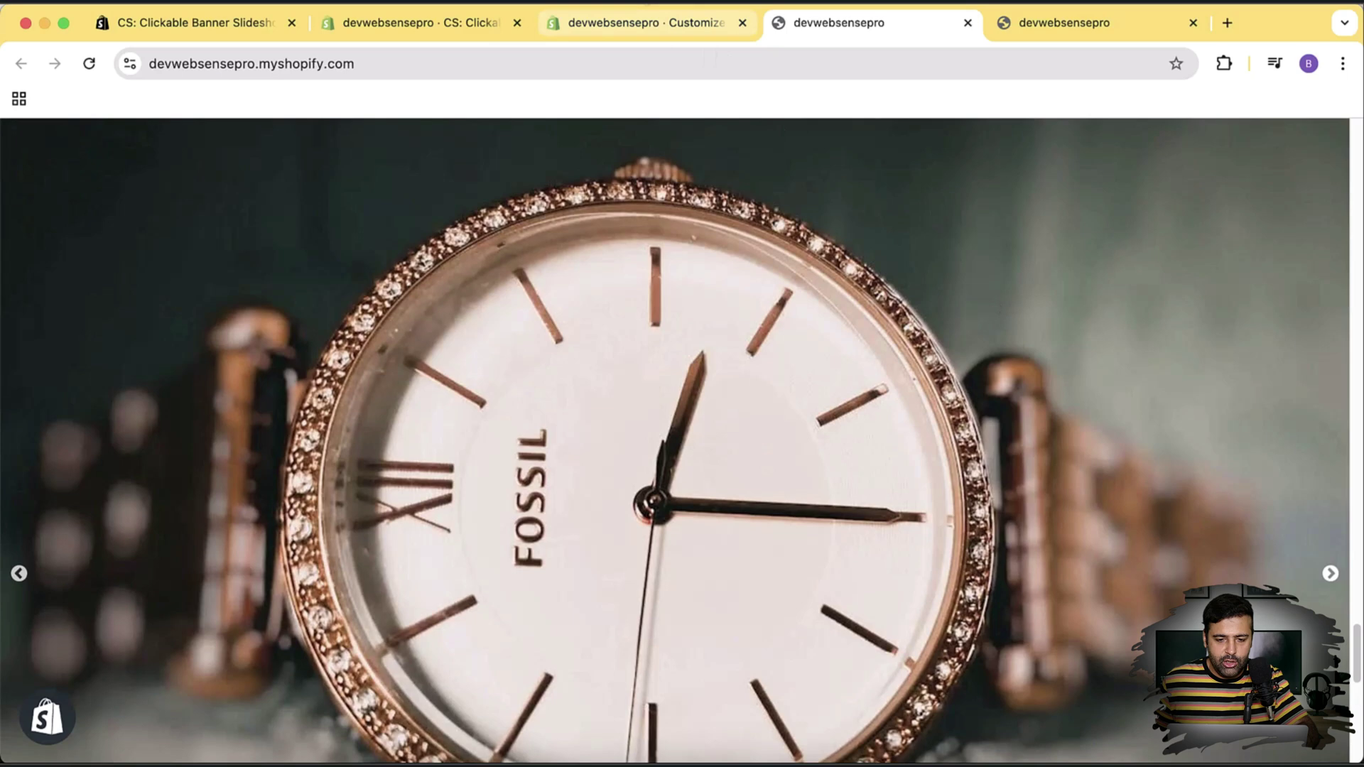
{"action": "left_click", "coordinate": [640, 22]}
{"action": "left_click", "coordinate": [231, 427]}
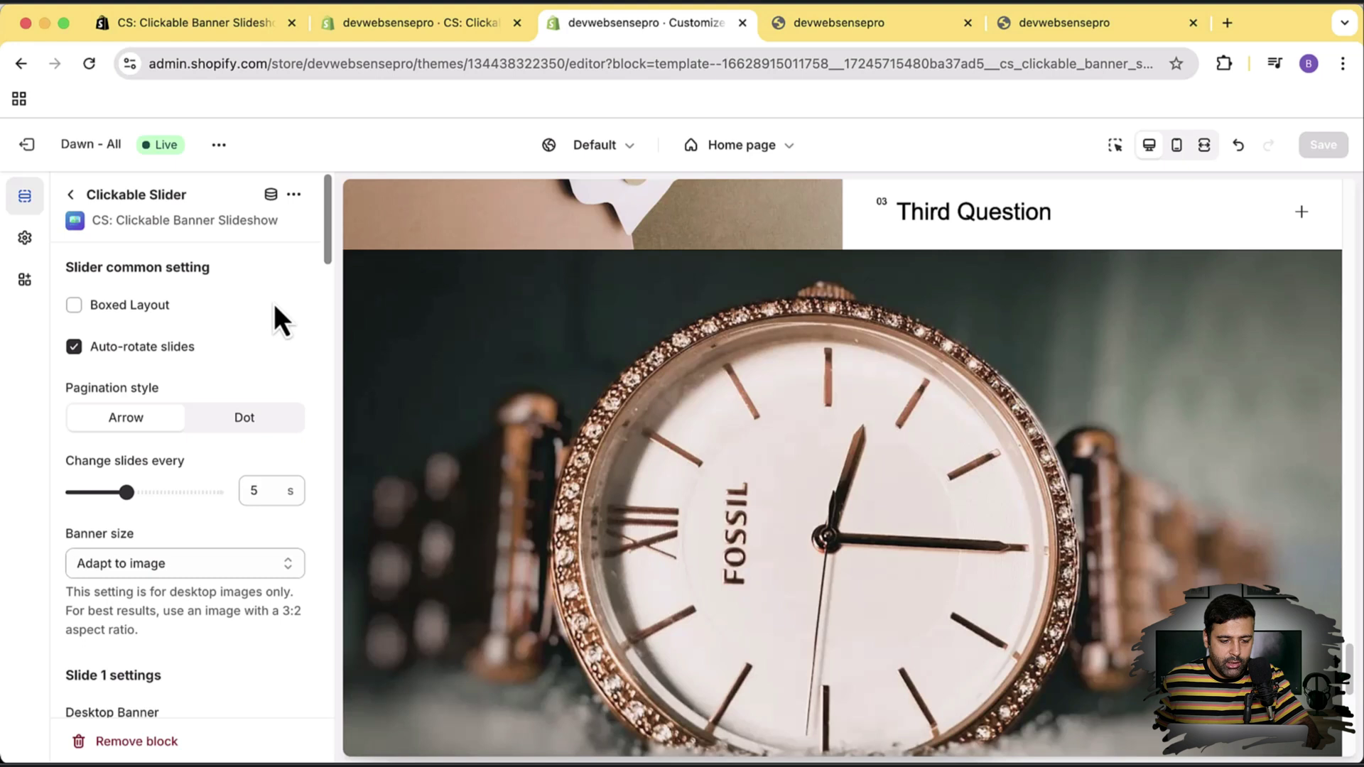
{"action": "scroll", "coordinate": [250, 285], "scroll_direction": "down", "scroll_amount": 3}
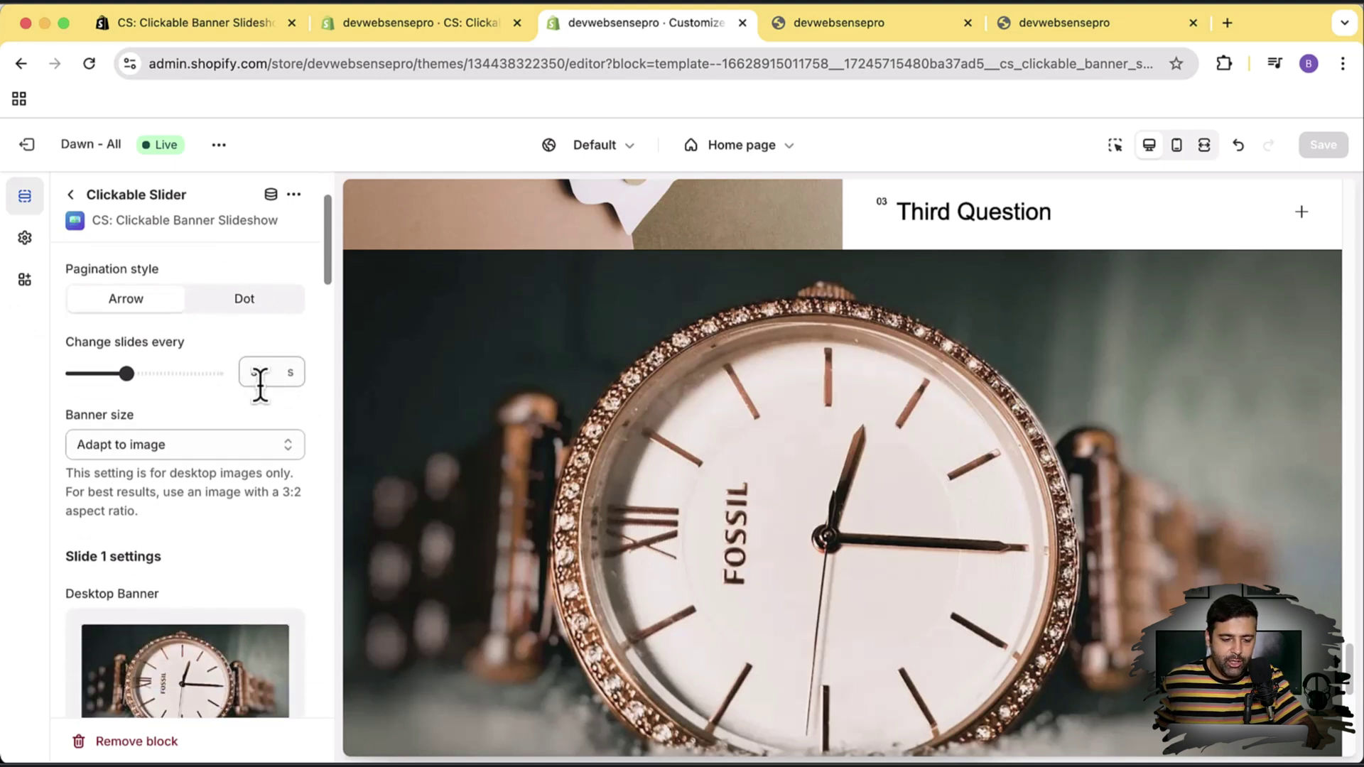
{"action": "left_click_drag", "start_coordinate": [128, 374], "coordinate": [181, 390]}
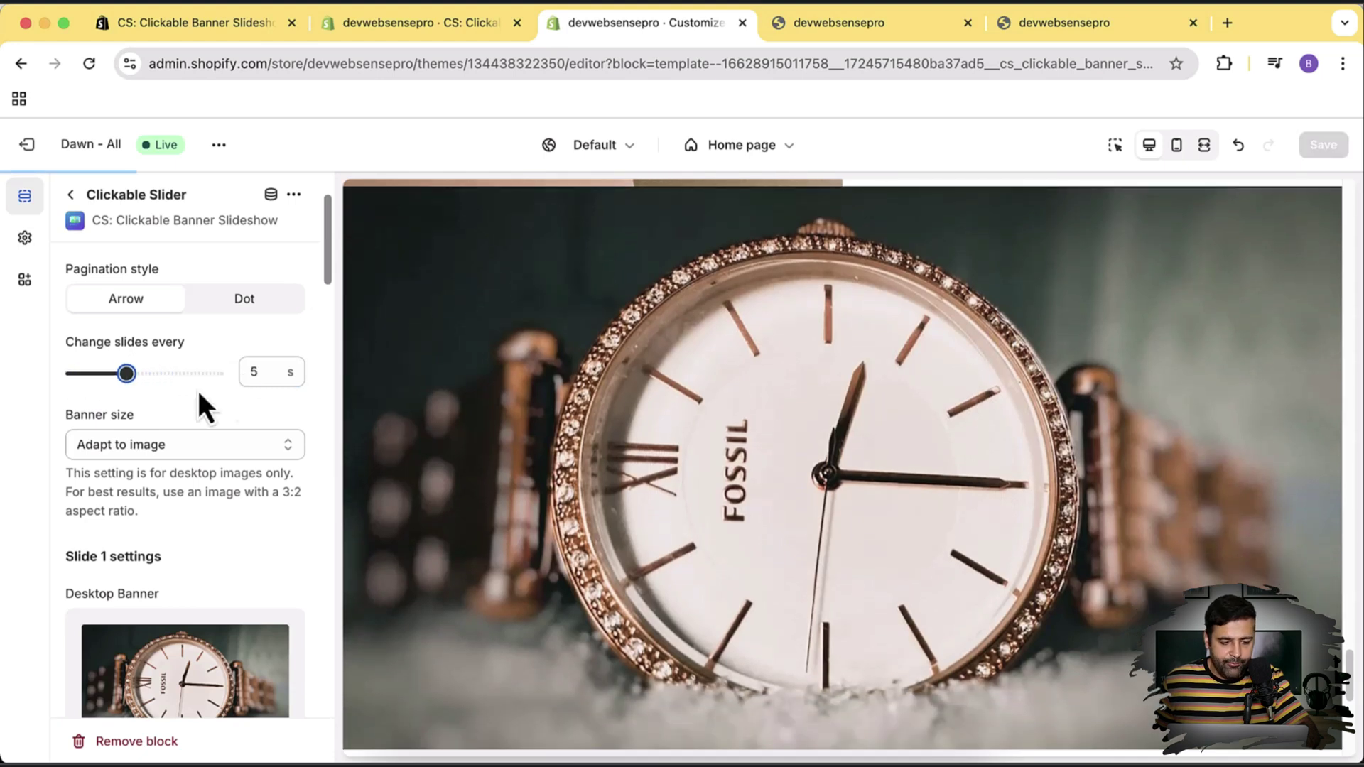
{"action": "scroll", "coordinate": [268, 375], "scroll_direction": "down", "scroll_amount": 5}
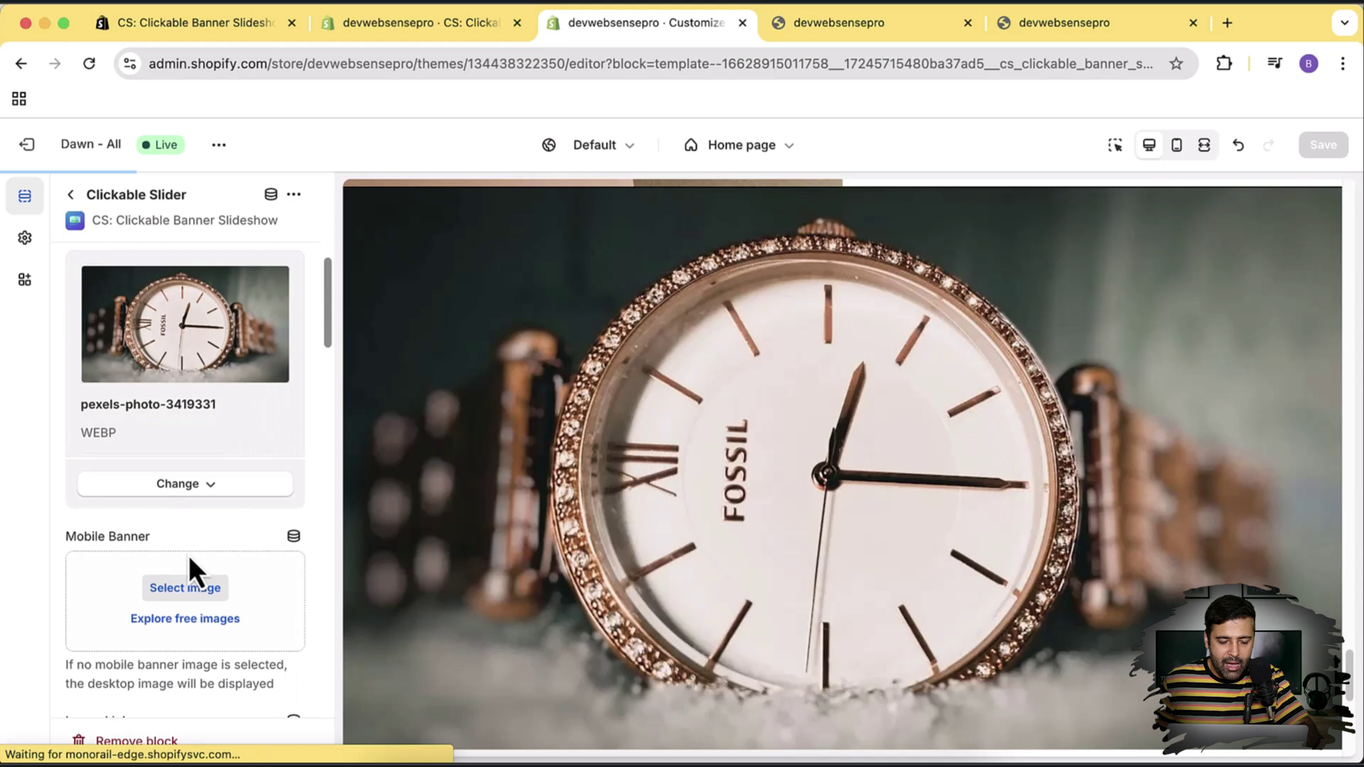
{"action": "scroll", "coordinate": [242, 544], "scroll_direction": "up", "scroll_amount": 3}
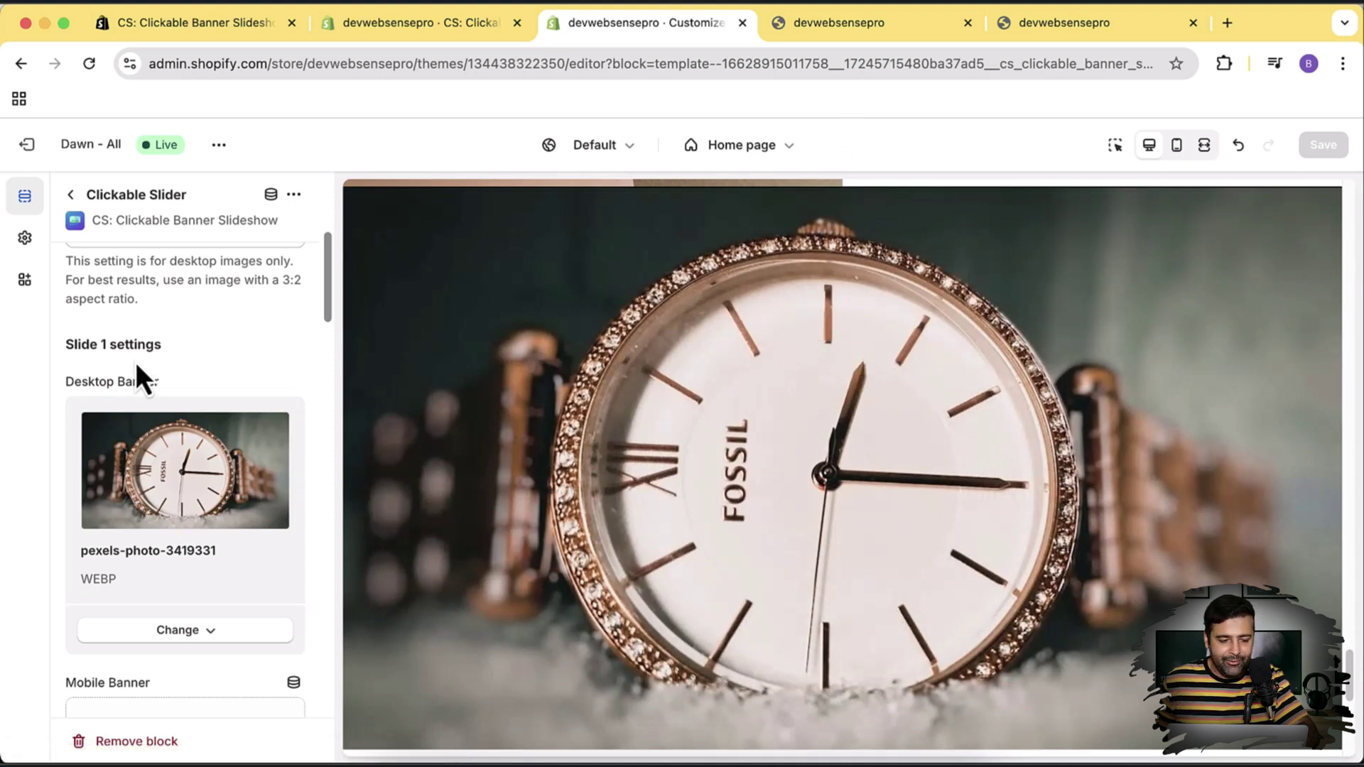
{"action": "scroll", "coordinate": [223, 320], "scroll_direction": "down", "scroll_amount": 5}
- Save slide 1's Fossil watch banner image to the Desktop as watch.webp
{"action": "scroll", "coordinate": [231, 424], "scroll_direction": "up", "scroll_amount": 4}
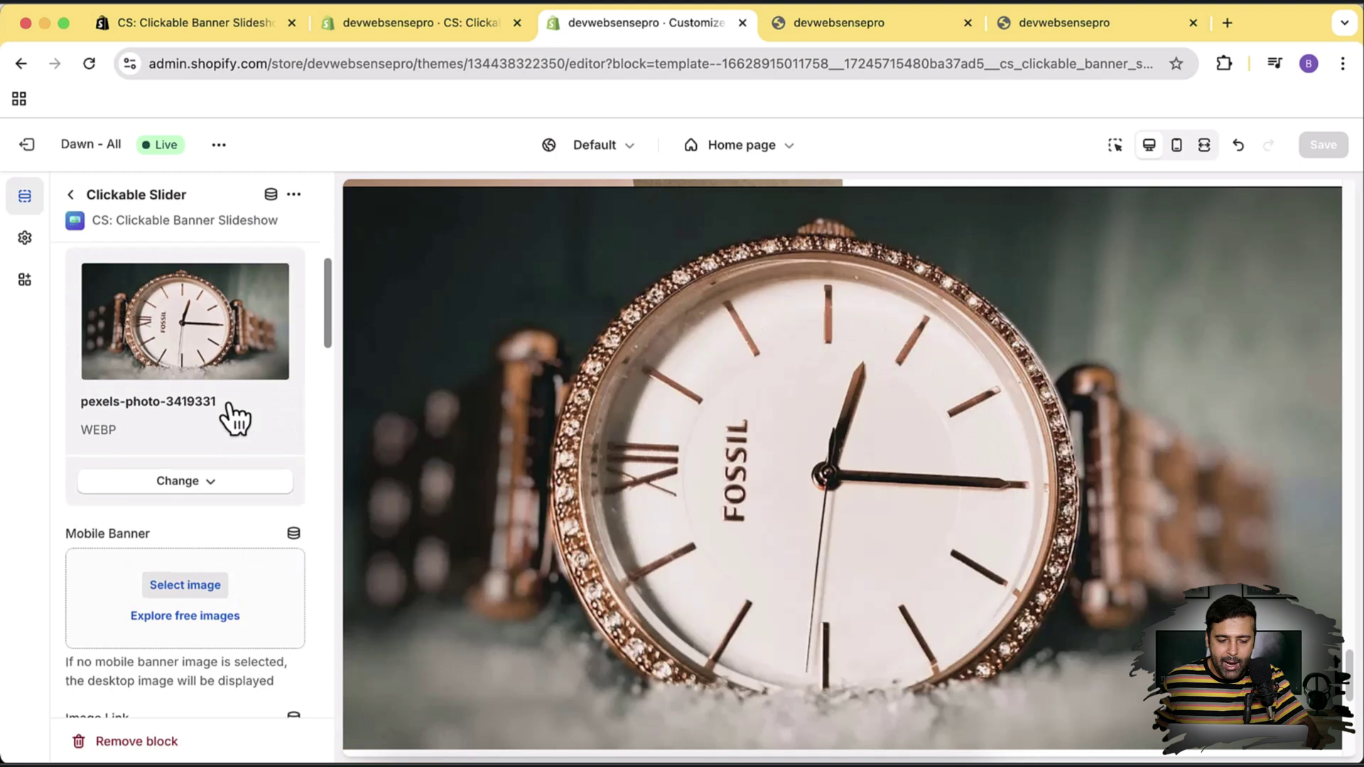
{"action": "right_click", "coordinate": [893, 370]}
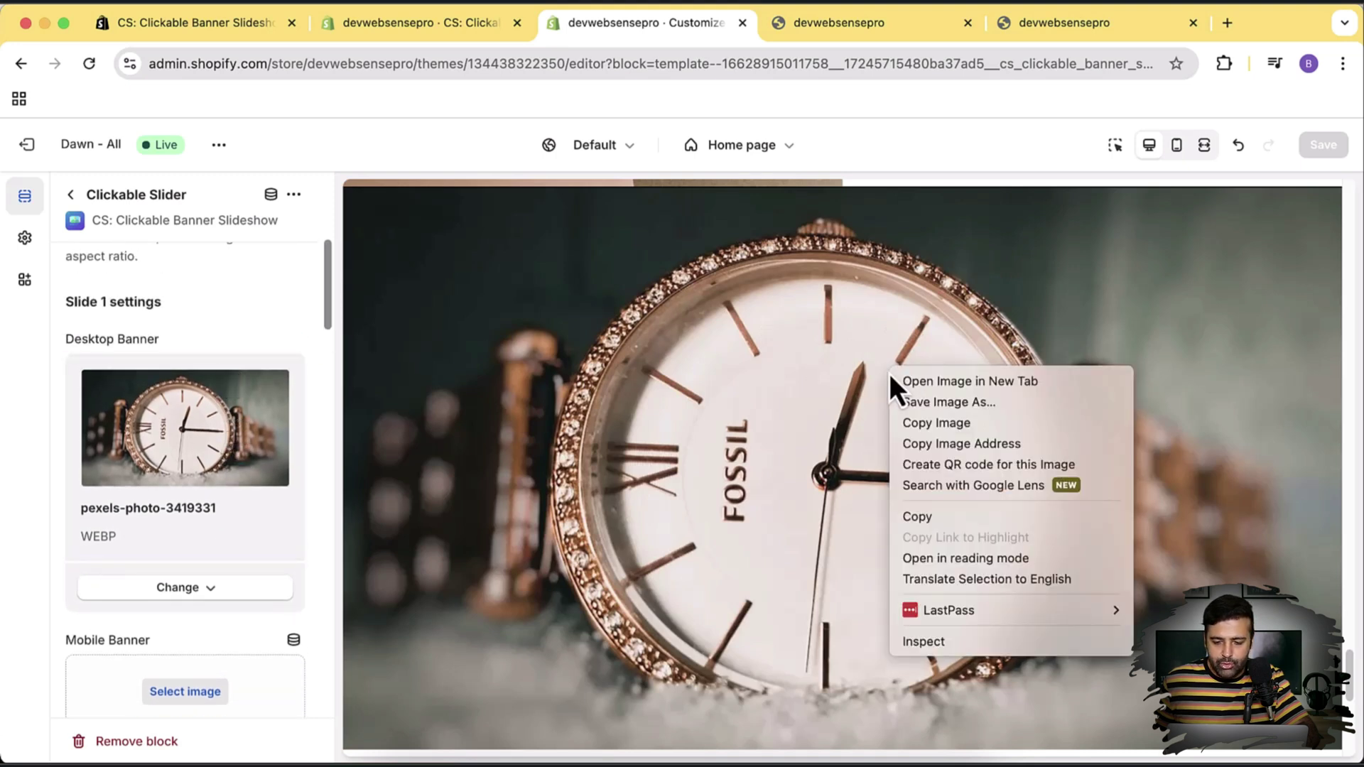
{"action": "left_click", "coordinate": [919, 402]}
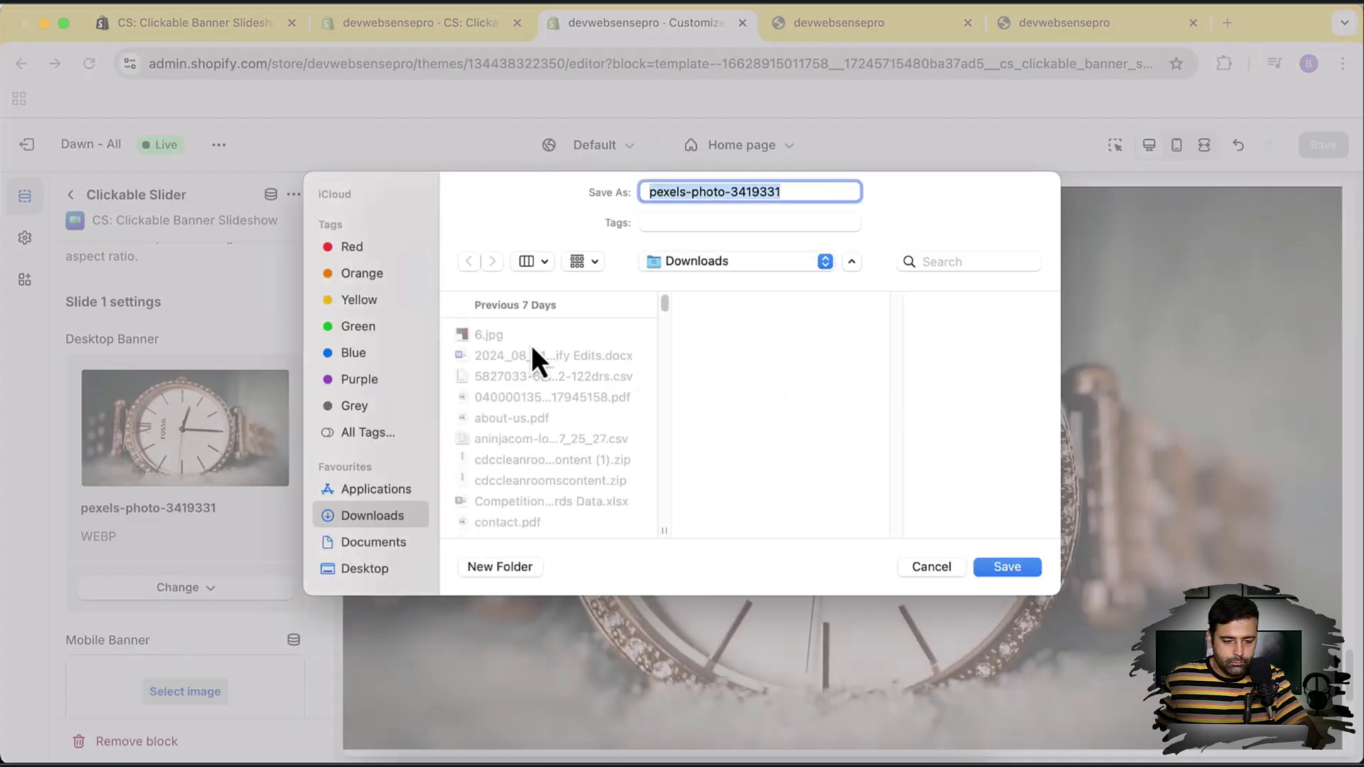
{"action": "left_click", "coordinate": [404, 565]}
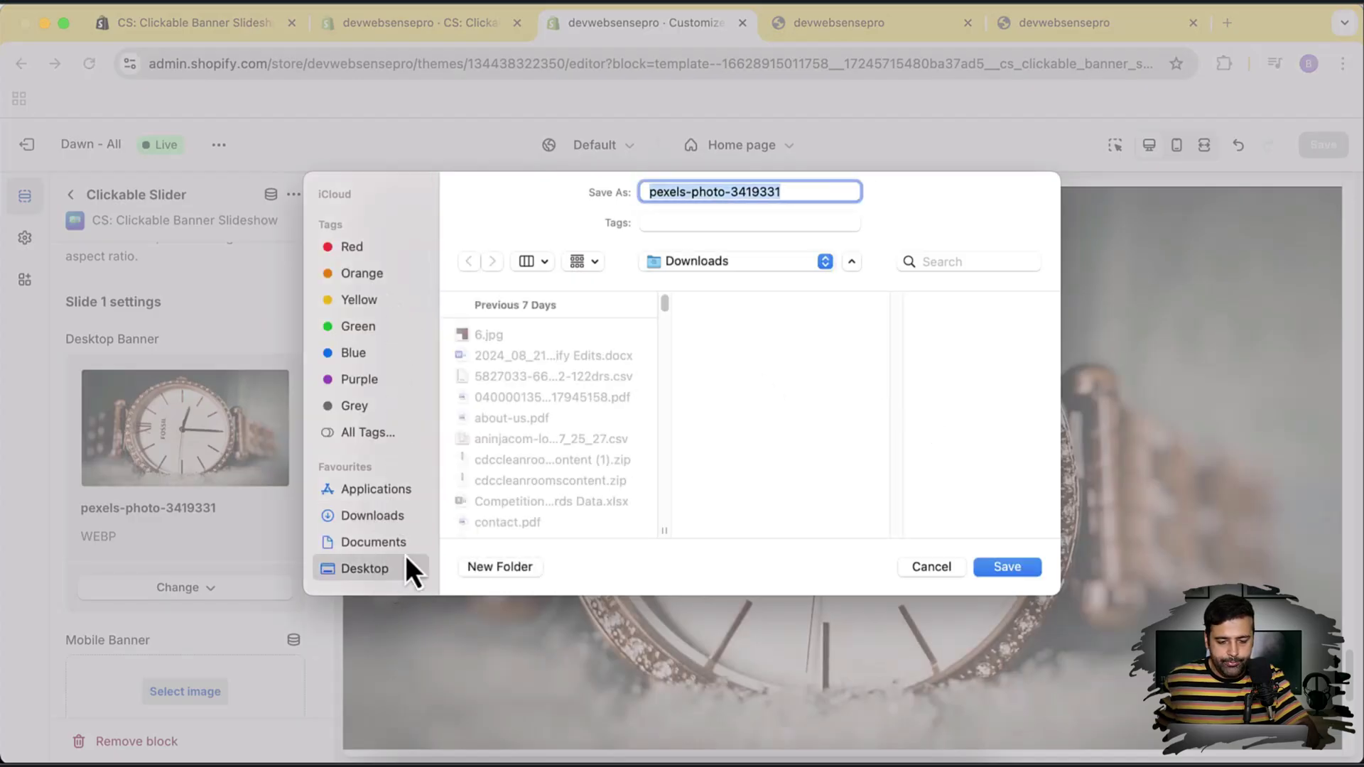
{"action": "type", "text": "wa"}
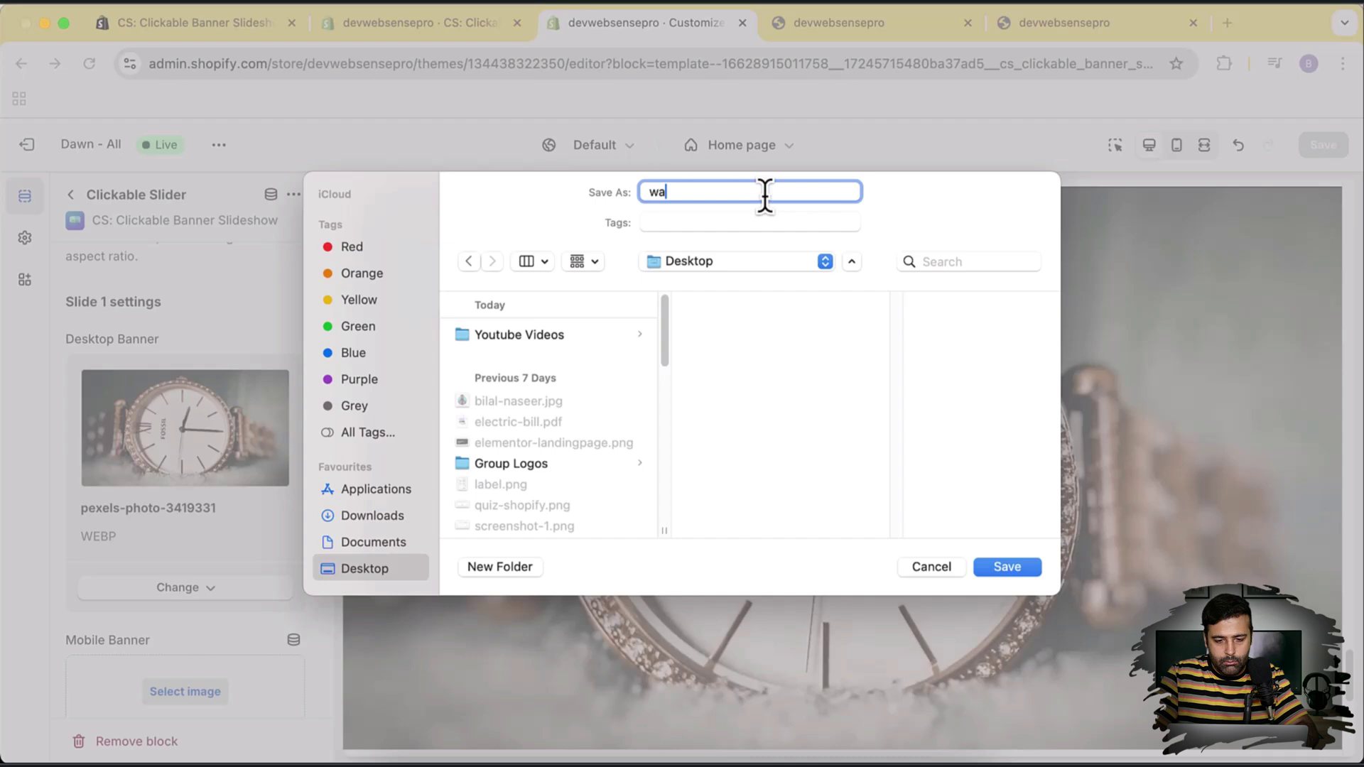
{"action": "type", "text": "tch"}
{"action": "key", "text": "Return"}
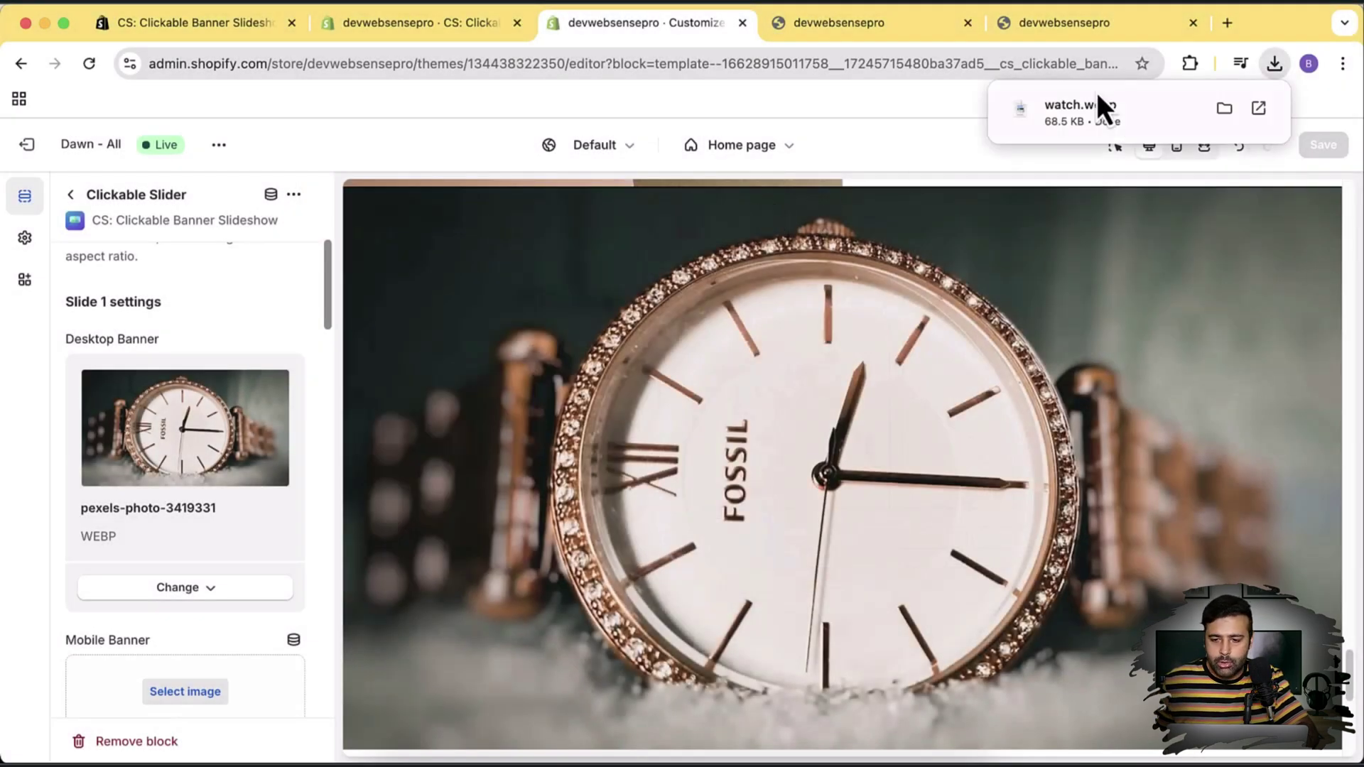
- In a new tab, search Google for 'convert landscape photo to portrait'
{"action": "left_click", "coordinate": [1228, 24]}
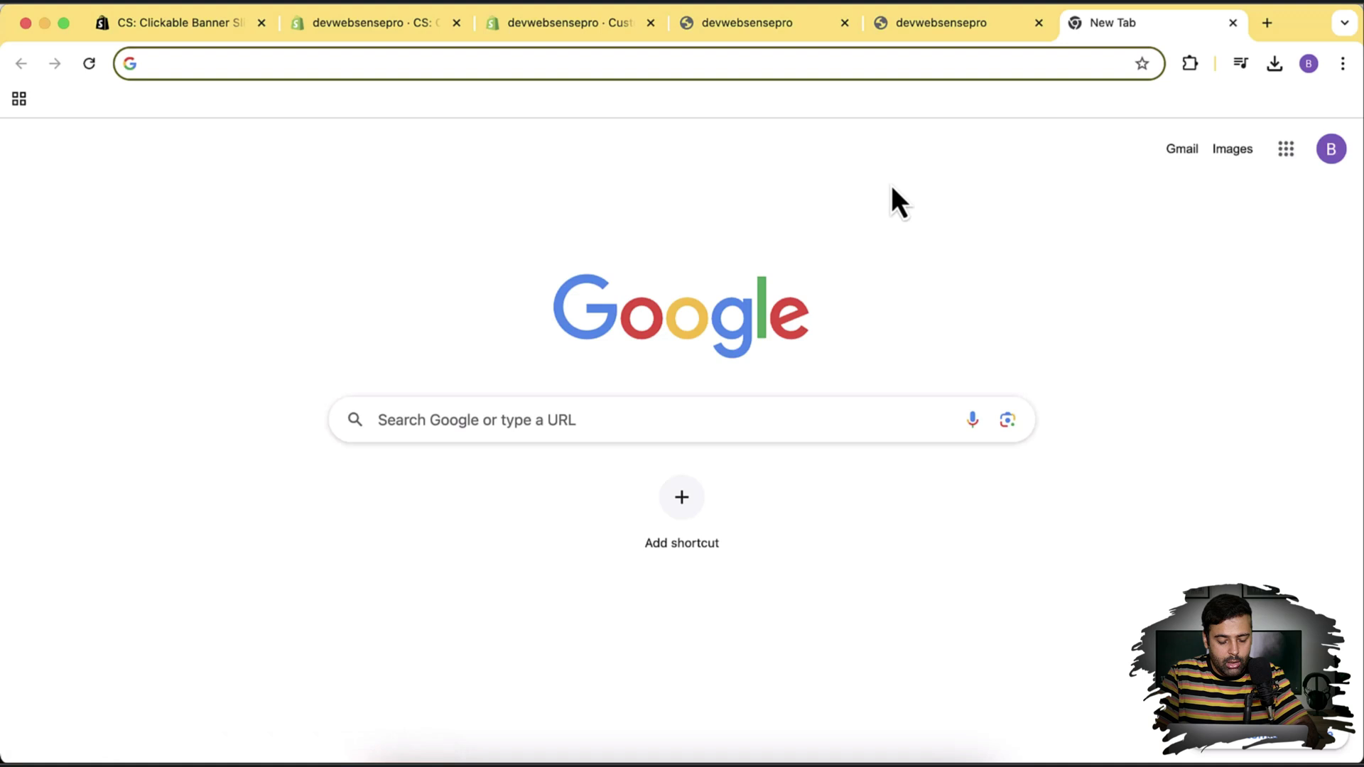
{"action": "type", "text": "convert por"}
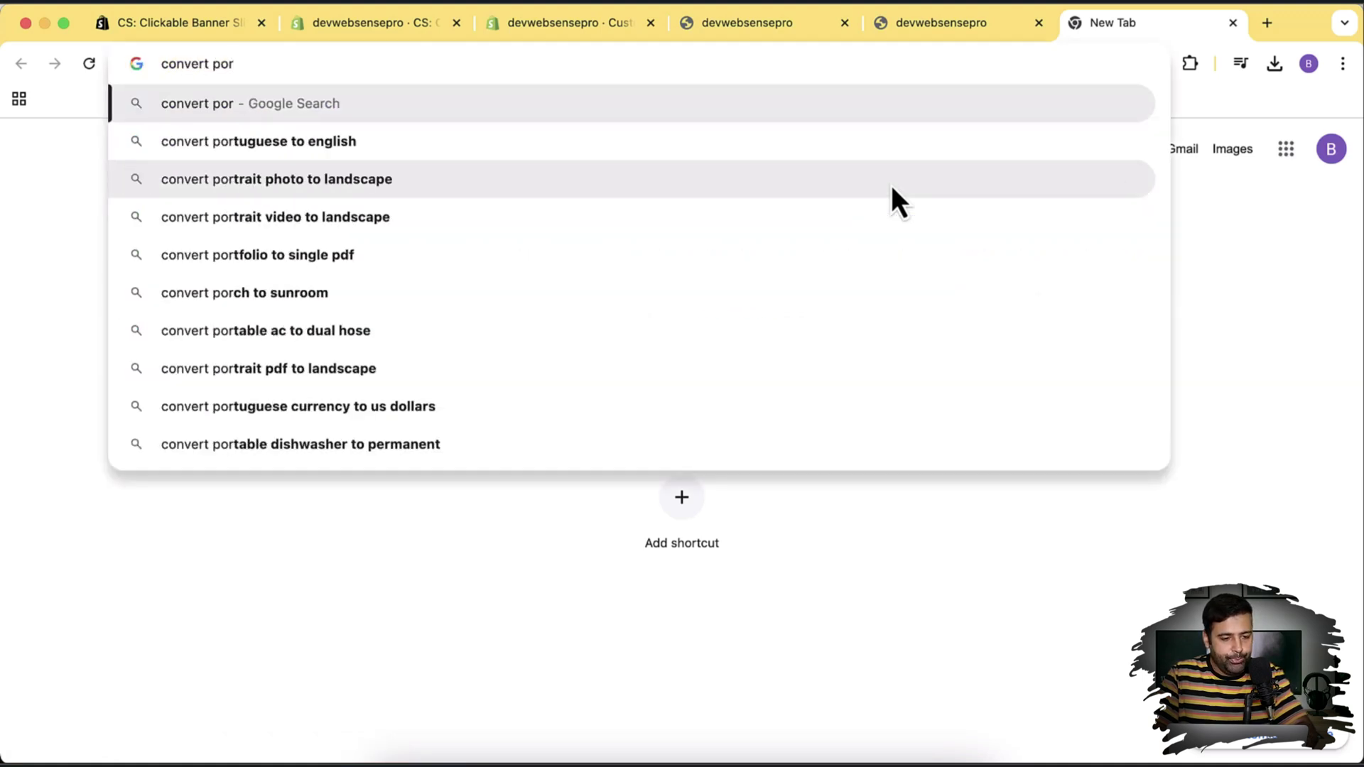
{"action": "key", "text": "BackSpace"}
{"action": "key", "text": "BackSpace"}
{"action": "key", "text": "BackSpace"}
{"action": "type", "text": "land"}
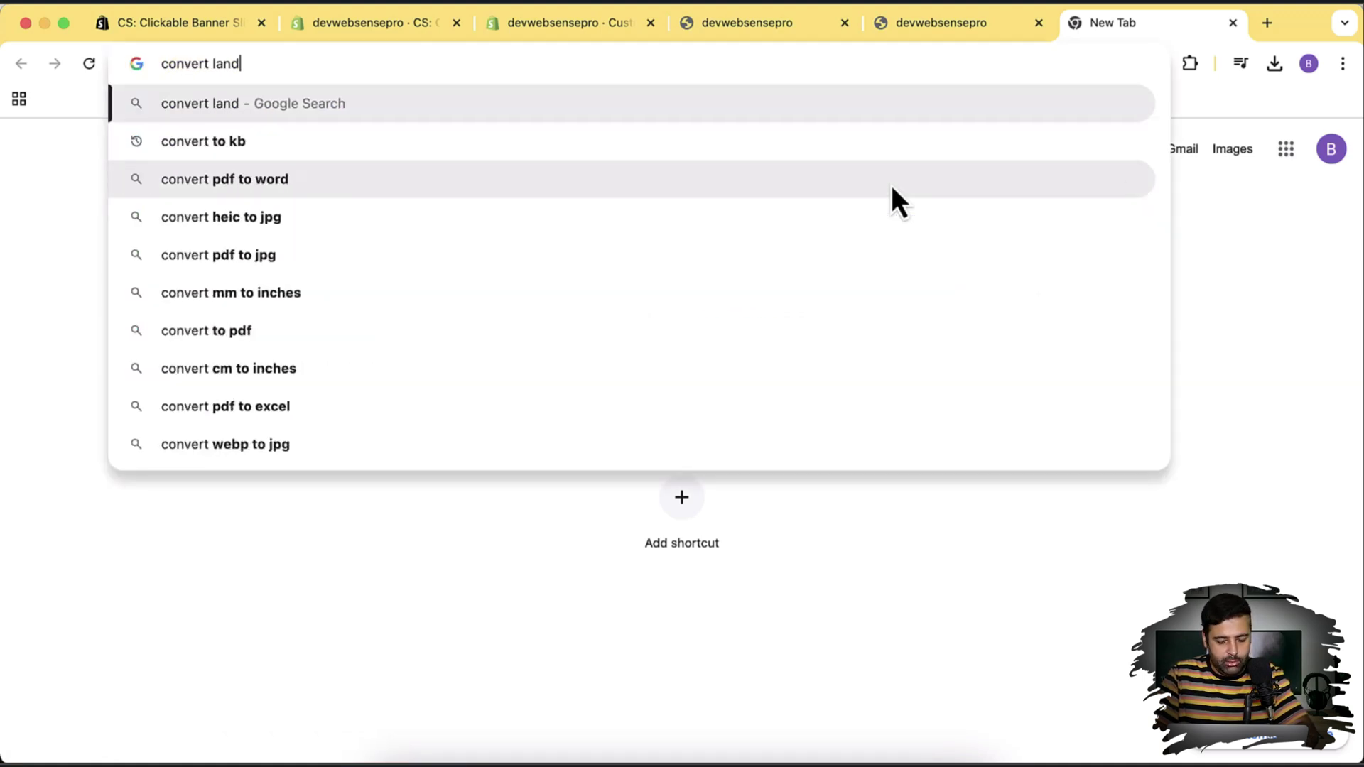
{"action": "type", "text": "scape"}
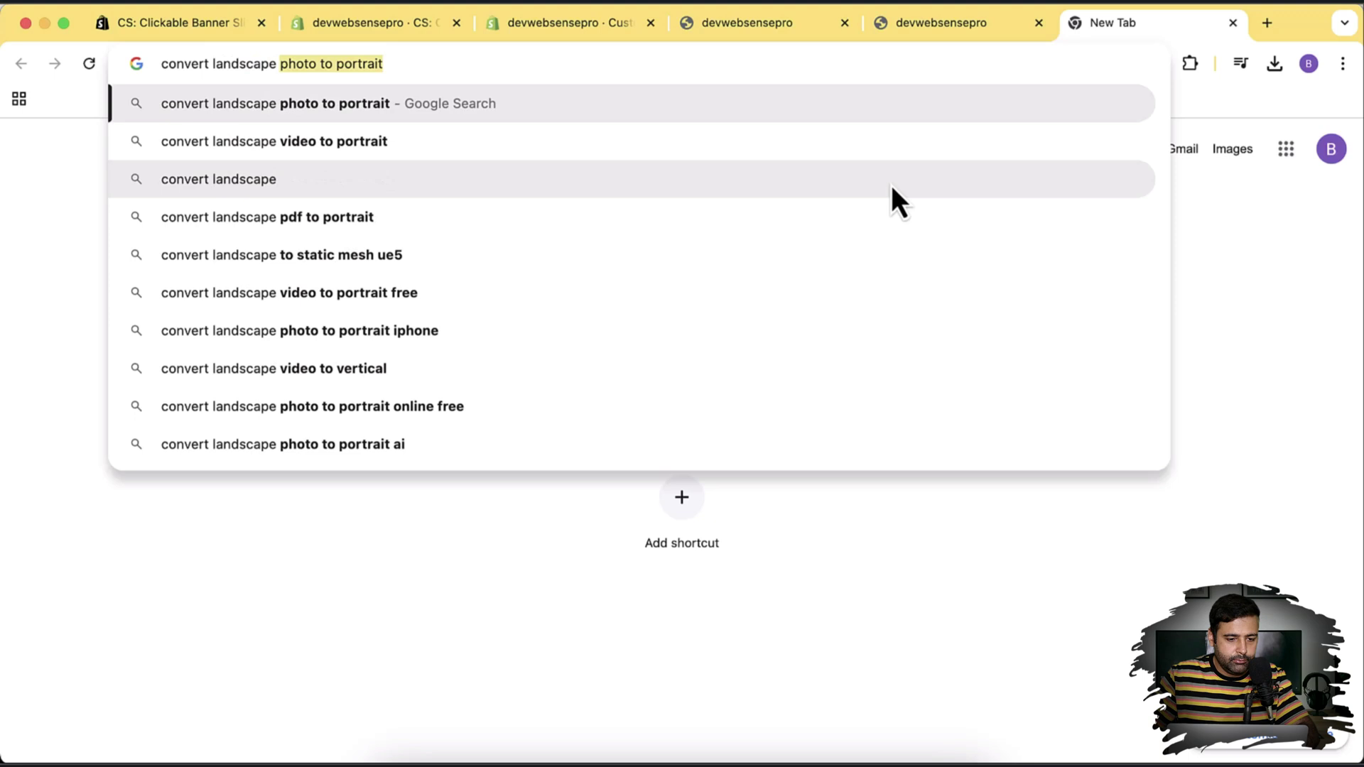
{"action": "key", "text": "Right"}
{"action": "key", "text": "Return"}
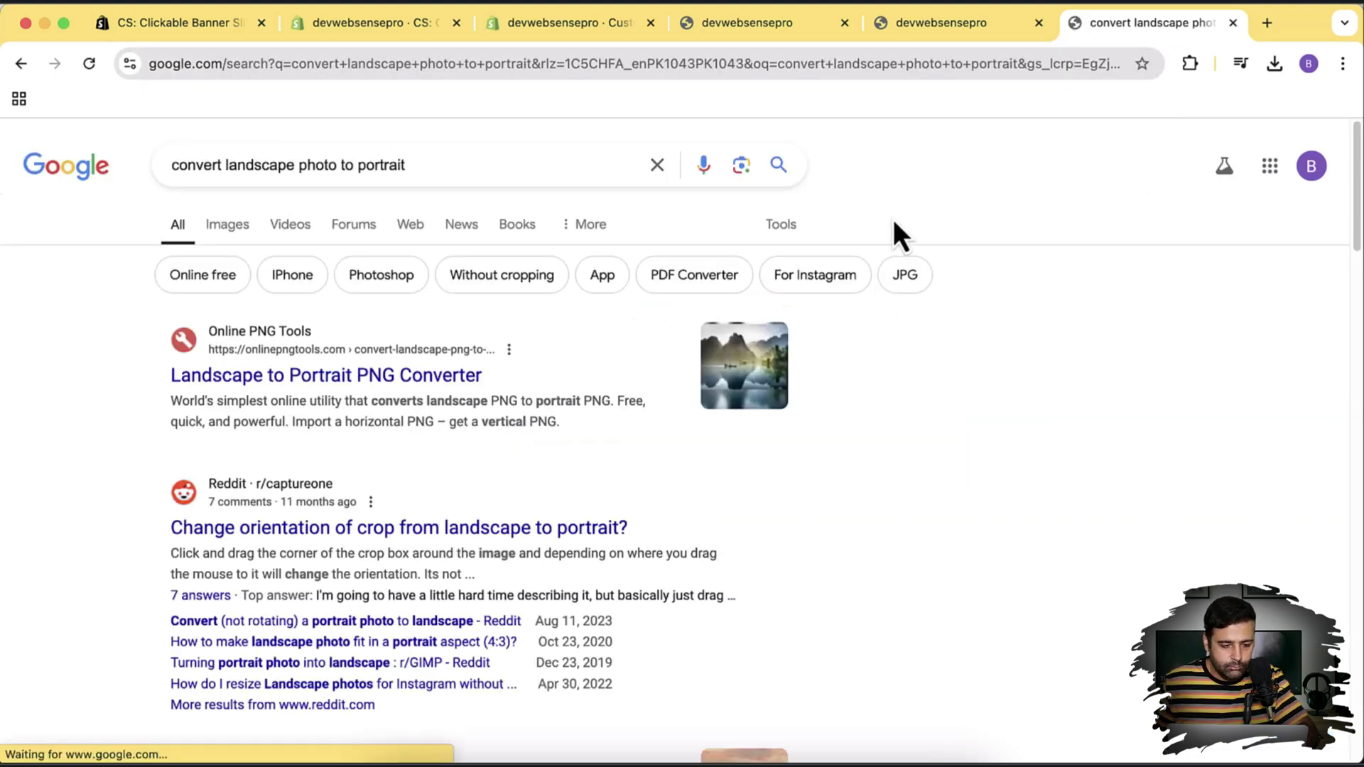
- Open the Online PNG Tools Landscape to Portrait PNG Converter result
{"action": "scroll", "coordinate": [894, 218], "scroll_direction": "down", "scroll_amount": 3}
{"action": "scroll", "coordinate": [502, 168], "scroll_direction": "up", "scroll_amount": 1}
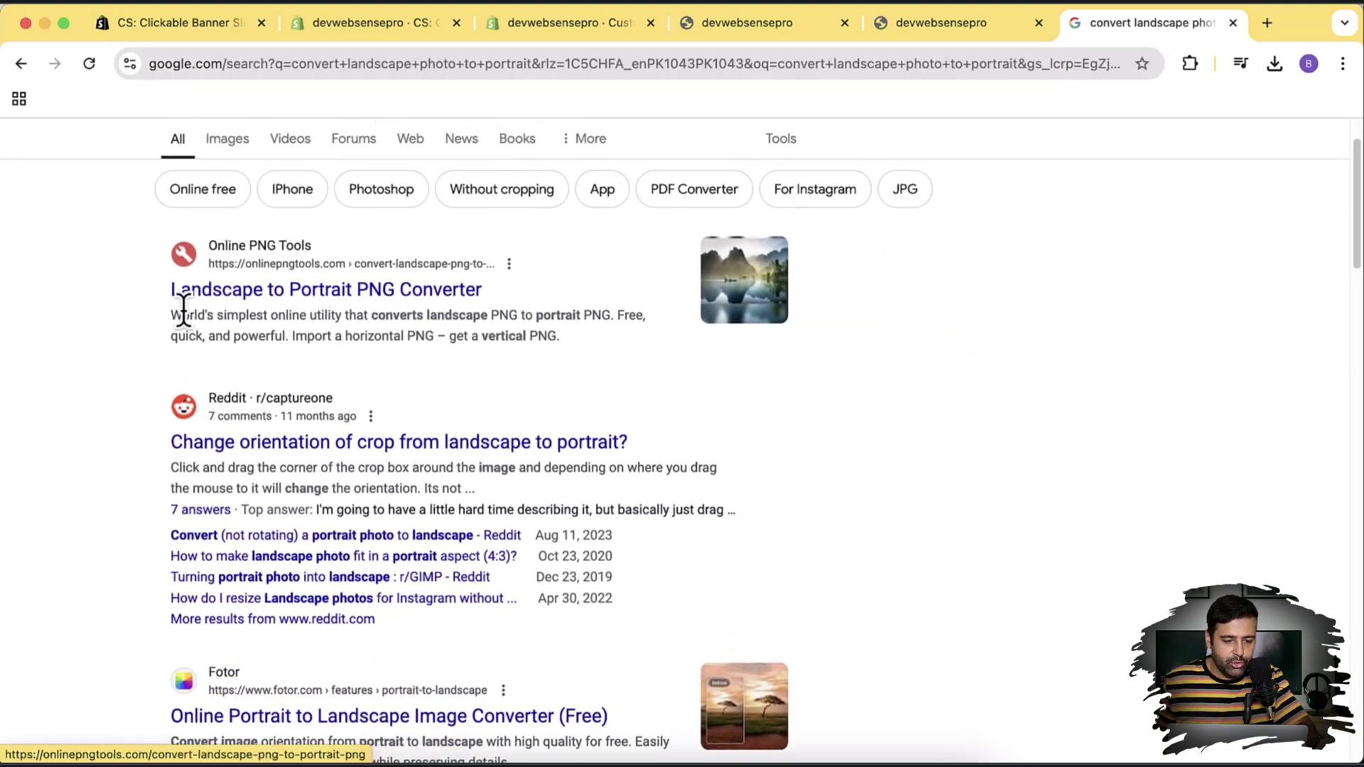
{"action": "left_click_drag", "start_coordinate": [153, 301], "coordinate": [484, 291]}
{"action": "left_click", "coordinate": [859, 388]}
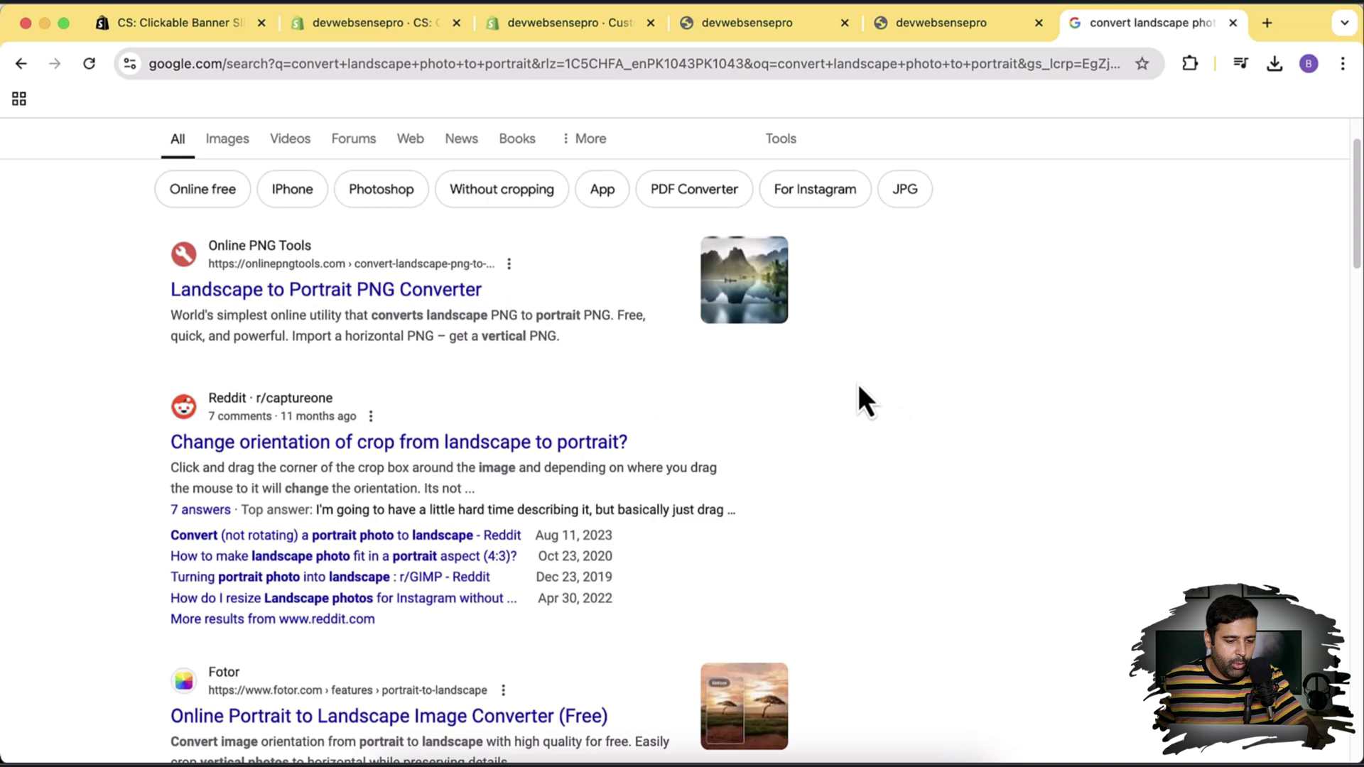
{"action": "scroll", "coordinate": [859, 384], "scroll_direction": "up", "scroll_amount": 2}
{"action": "left_click", "coordinate": [744, 380]}
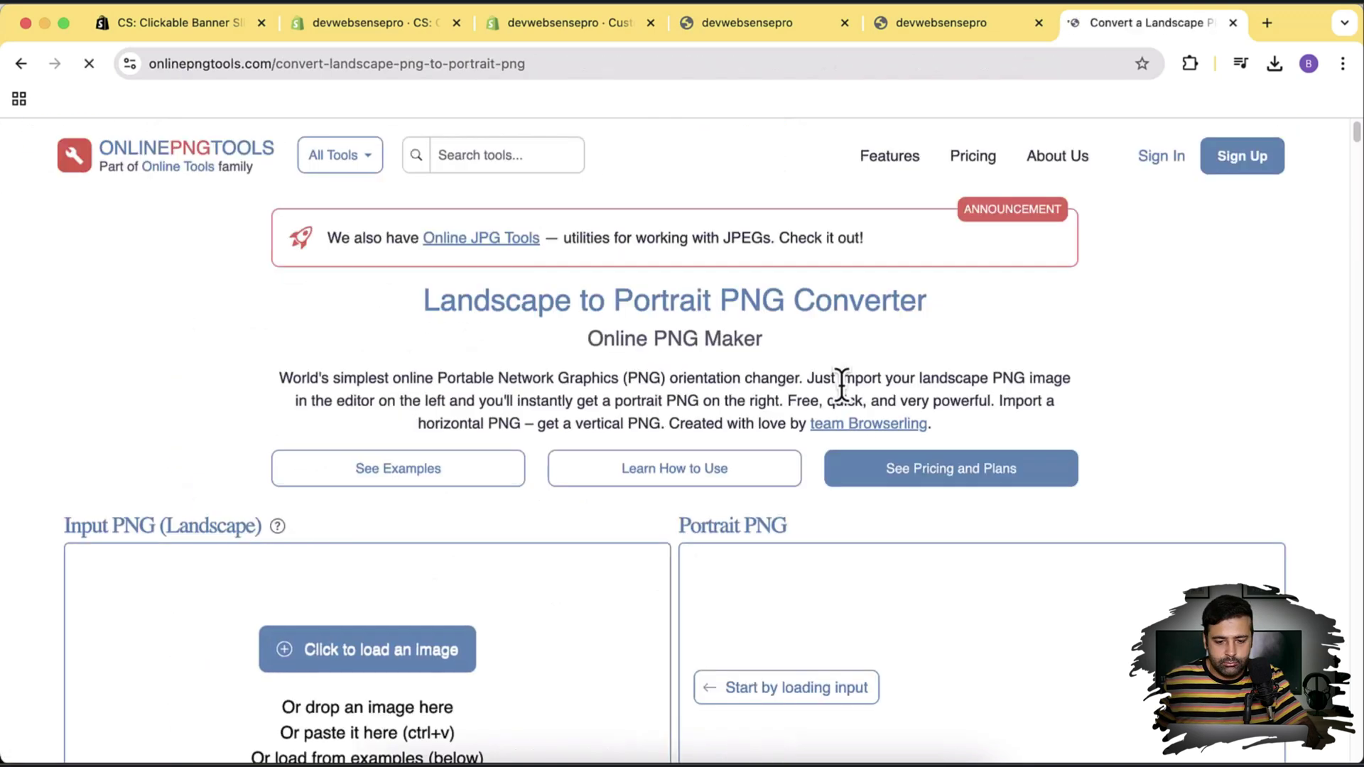
- Import Desktop/watch.webp into the converter, dismissing the sale and Google sign-in popups
{"action": "scroll", "coordinate": [1109, 355], "scroll_direction": "down", "scroll_amount": 3}
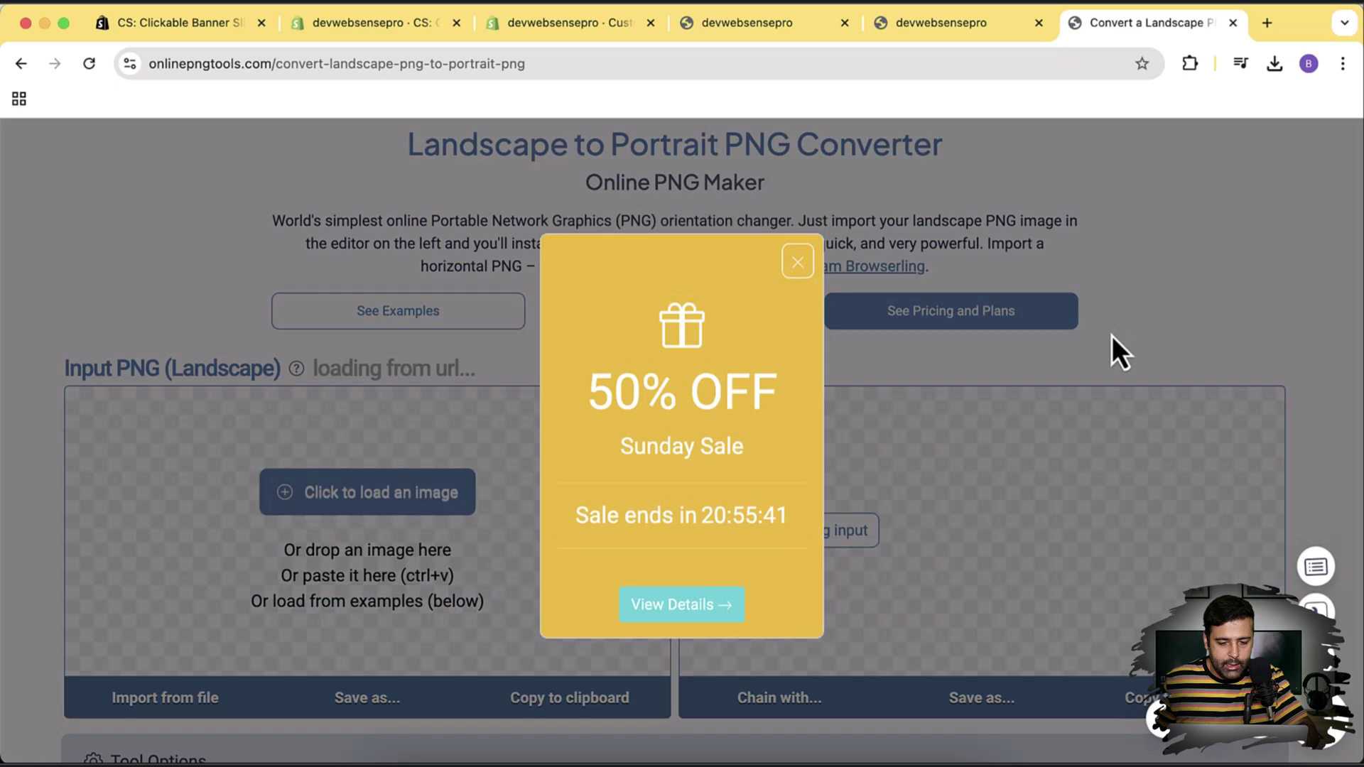
{"action": "left_click", "coordinate": [798, 267]}
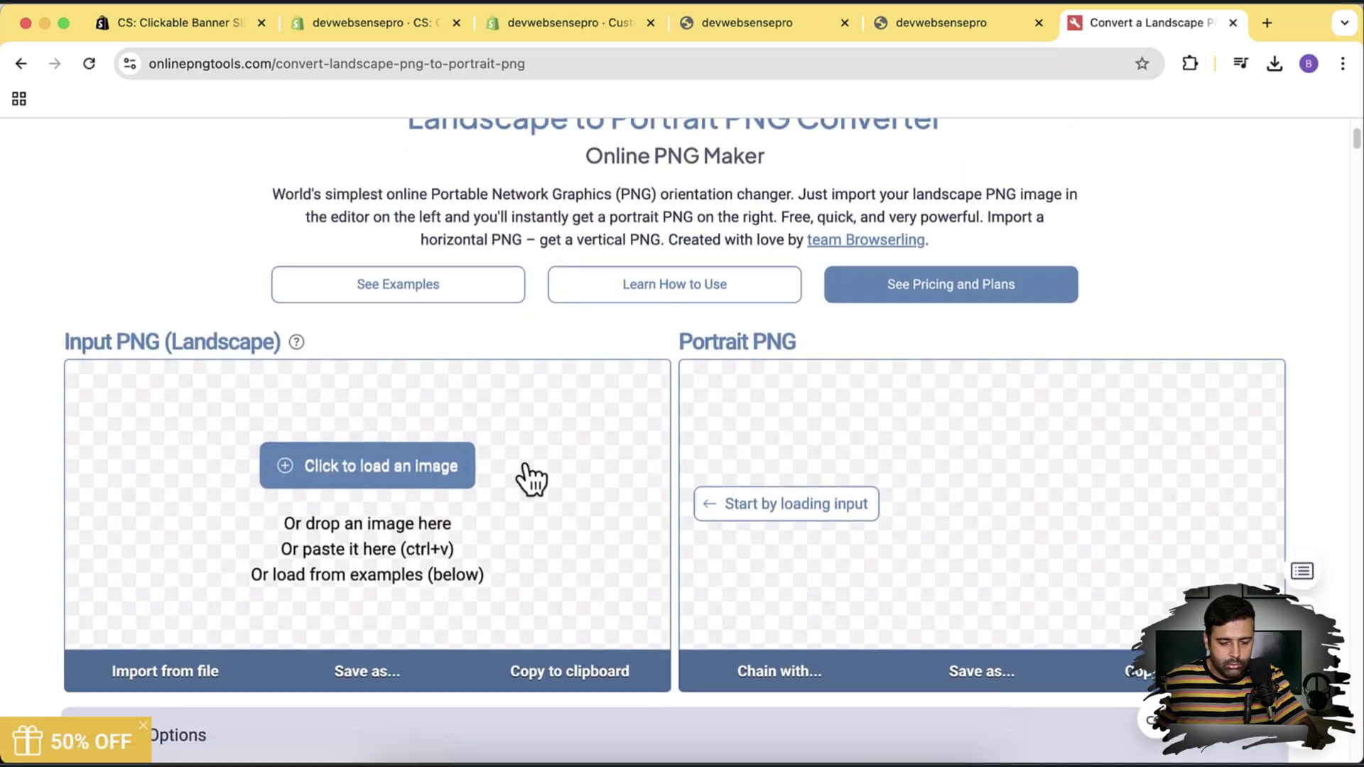
{"action": "left_click", "coordinate": [387, 478]}
{"action": "left_click", "coordinate": [331, 252]}
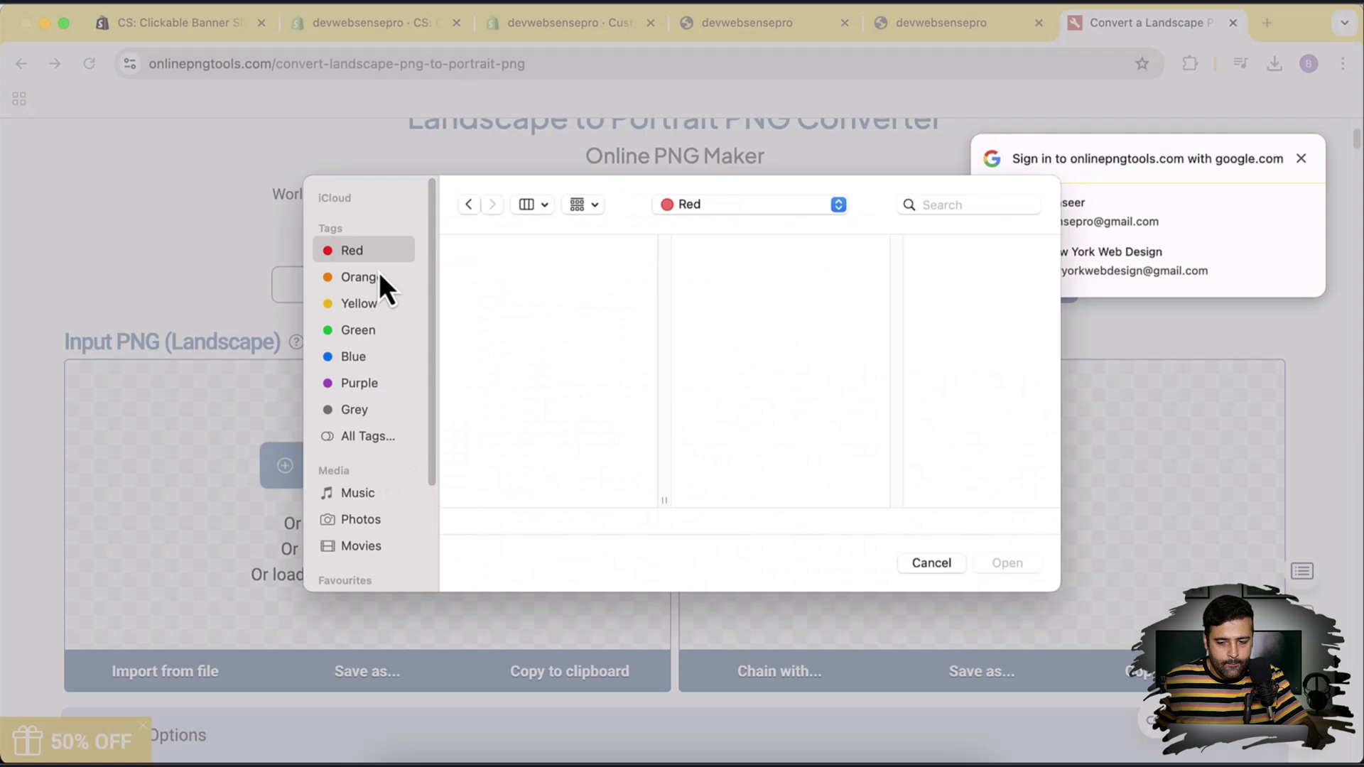
{"action": "scroll", "coordinate": [400, 317], "scroll_direction": "down", "scroll_amount": 2}
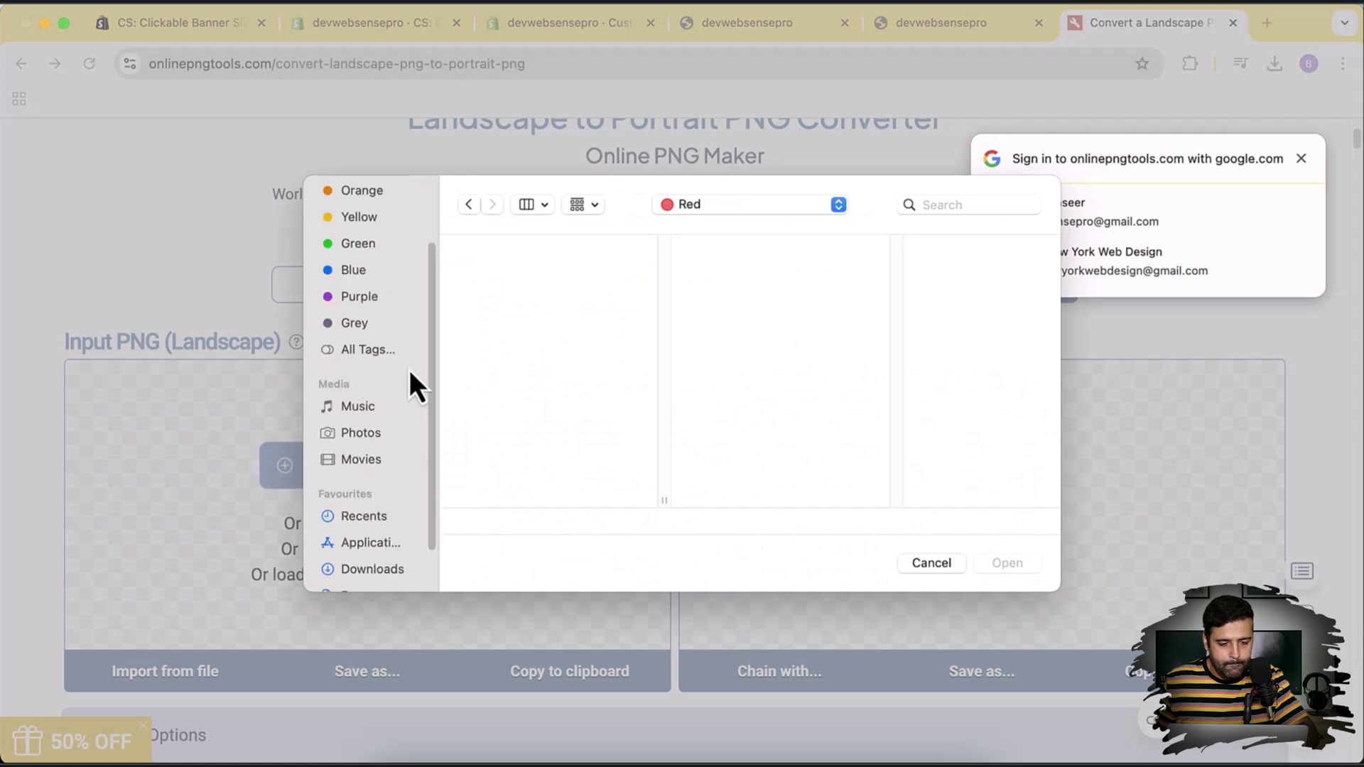
{"action": "scroll", "coordinate": [411, 383], "scroll_direction": "down", "scroll_amount": 2}
{"action": "left_click", "coordinate": [382, 568]}
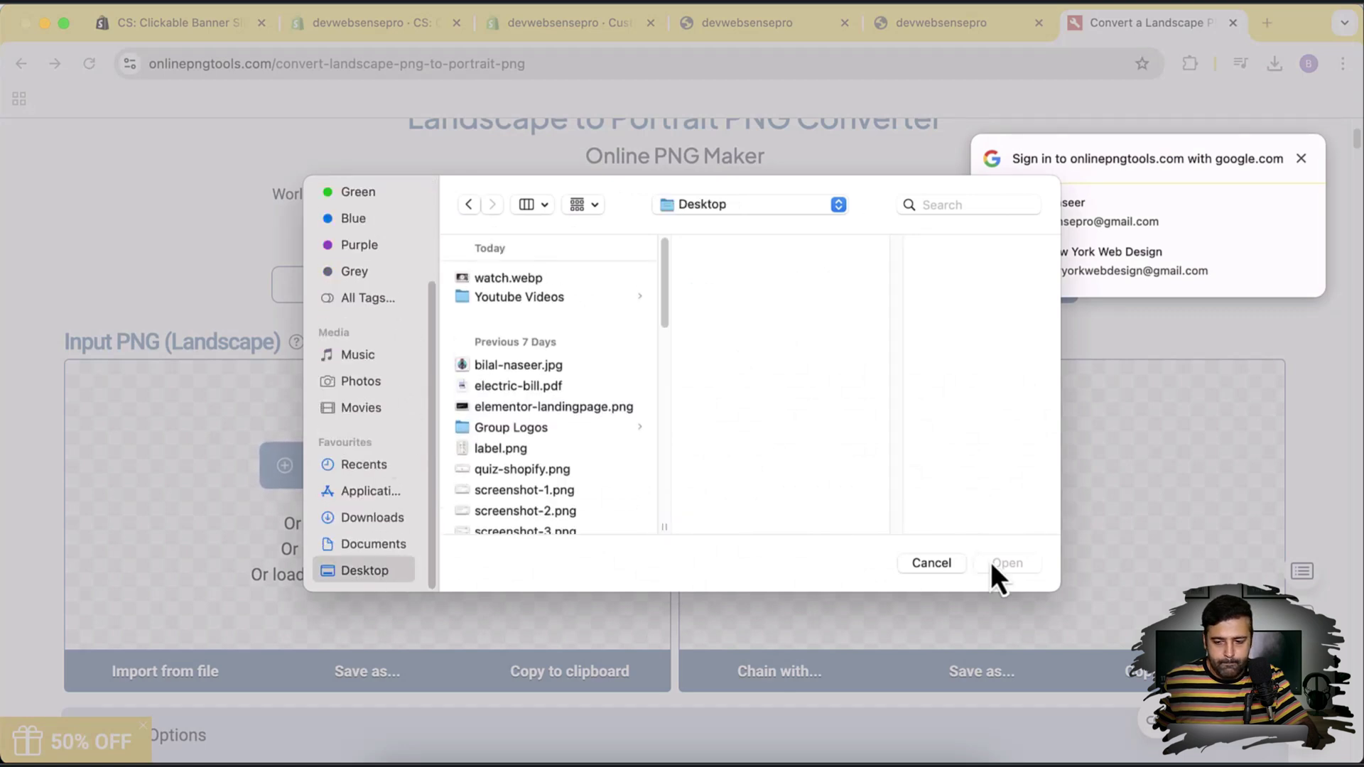
{"action": "double_click", "coordinate": [540, 279]}
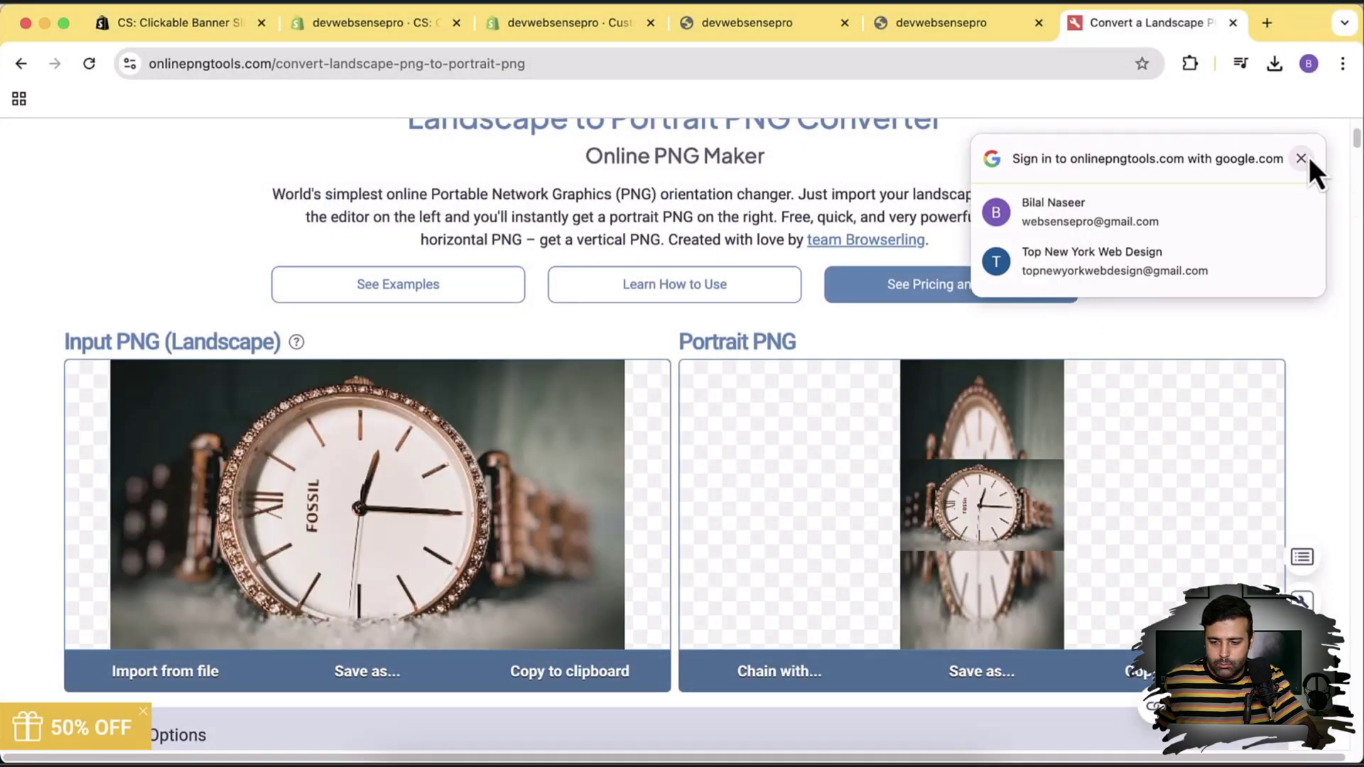
{"action": "left_click", "coordinate": [1303, 158]}
{"action": "scroll", "coordinate": [1329, 247], "scroll_direction": "down", "scroll_amount": 3}
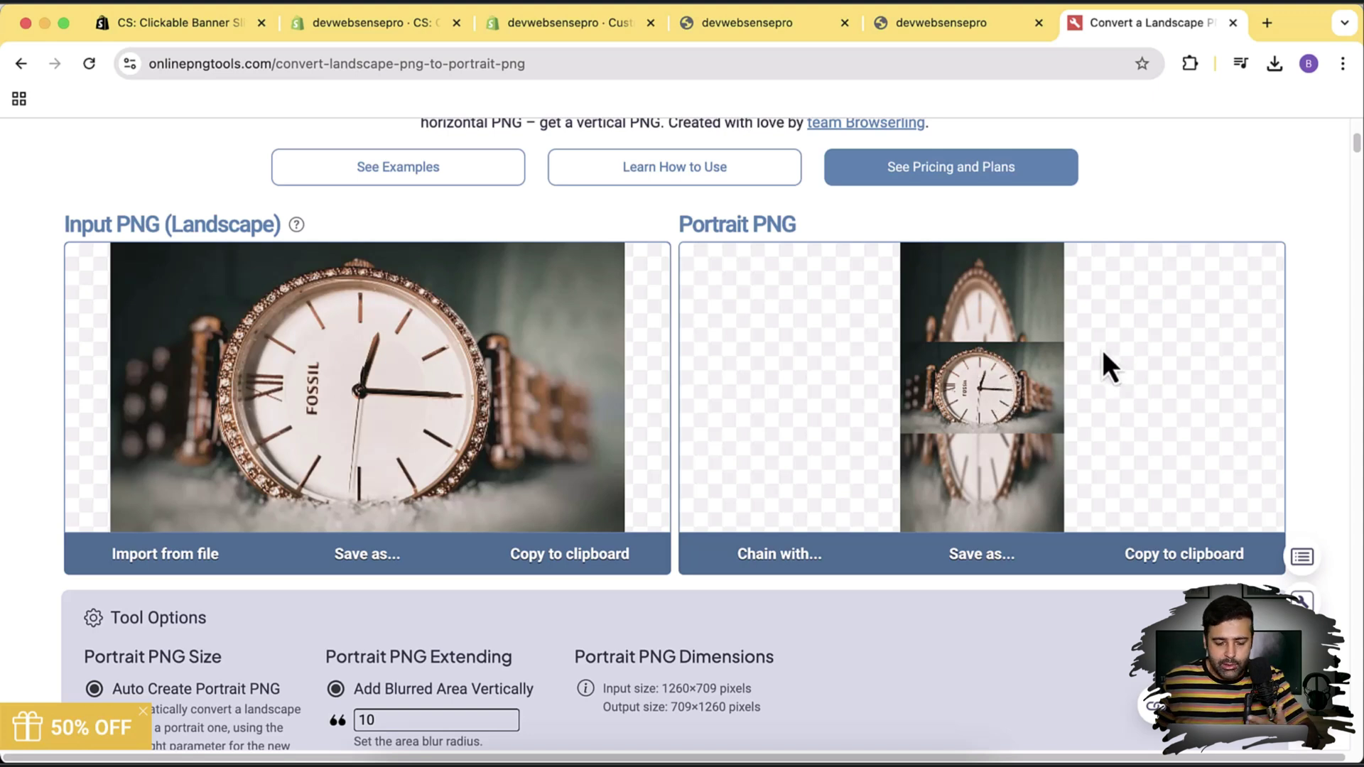
- Download the 709×1260 portrait watch image as a PNG
{"action": "left_click", "coordinate": [991, 563]}
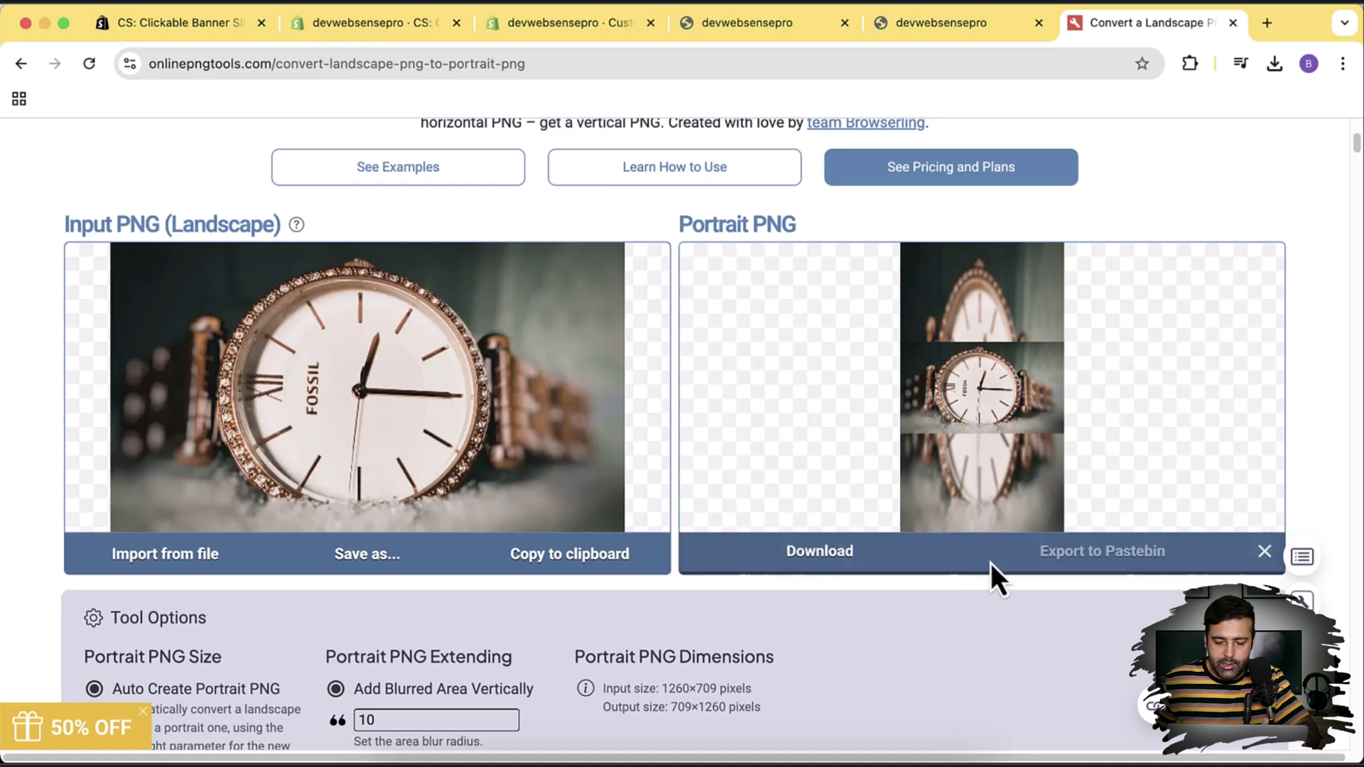
{"action": "left_click", "coordinate": [804, 560]}
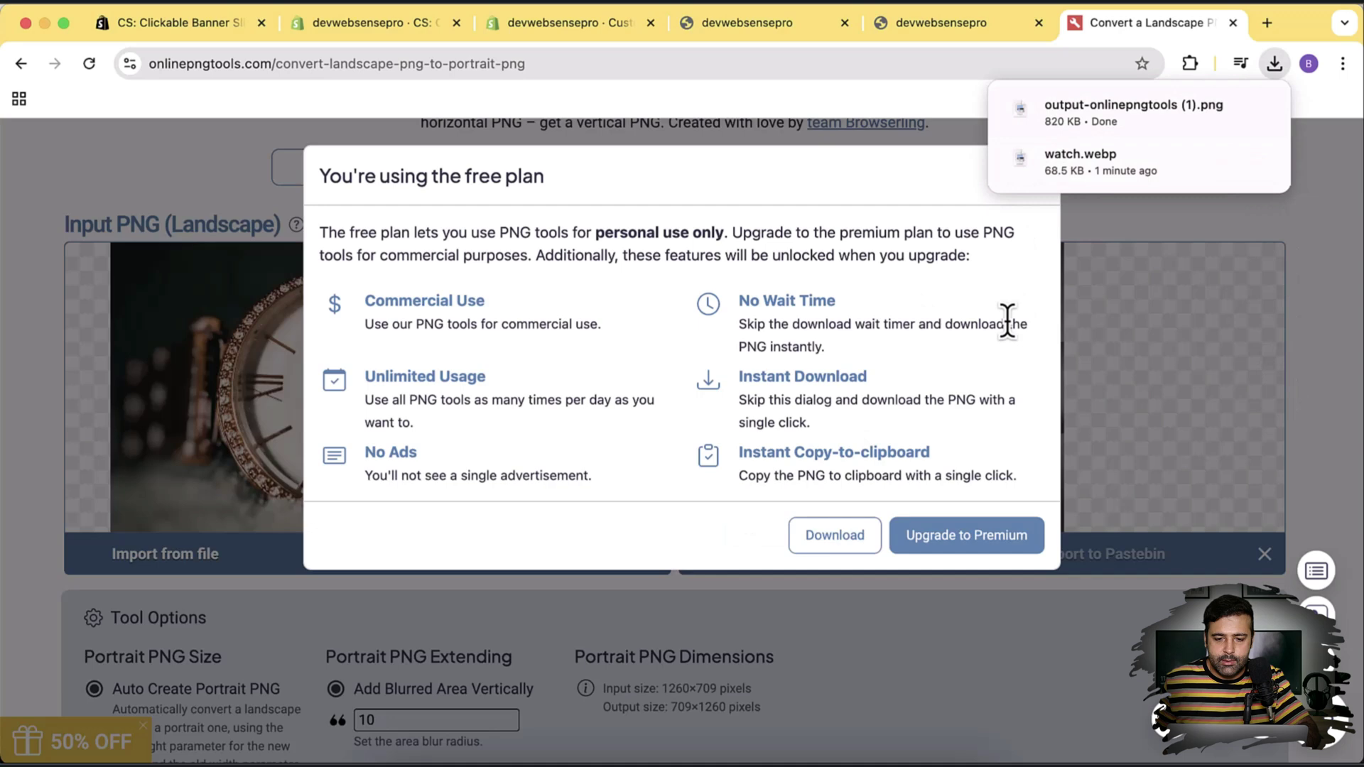
- Upload the downloaded portrait PNG from Downloads as slide 1's Mobile Banner and save the theme
{"action": "left_click", "coordinate": [510, 32]}
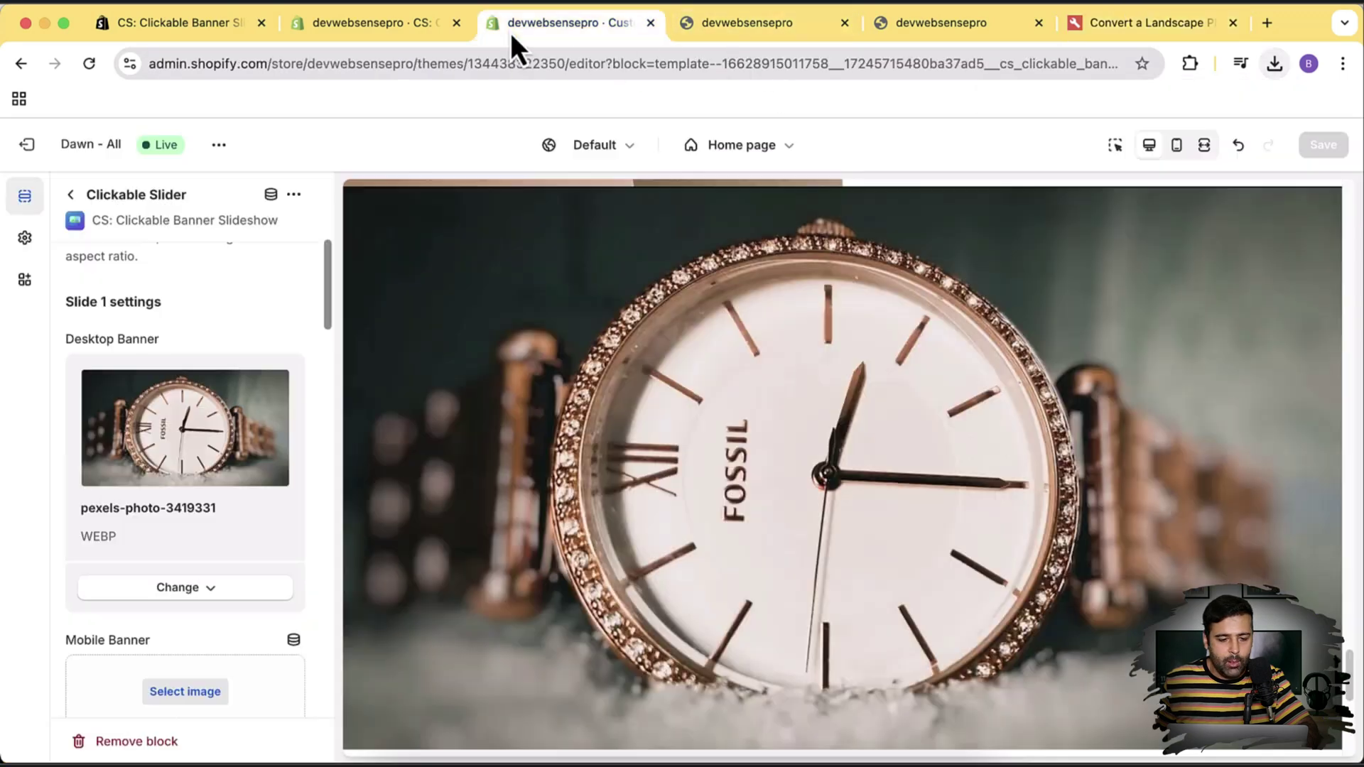
{"action": "scroll", "coordinate": [291, 288], "scroll_direction": "down", "scroll_amount": 5}
{"action": "scroll", "coordinate": [295, 313], "scroll_direction": "up", "scroll_amount": 3}
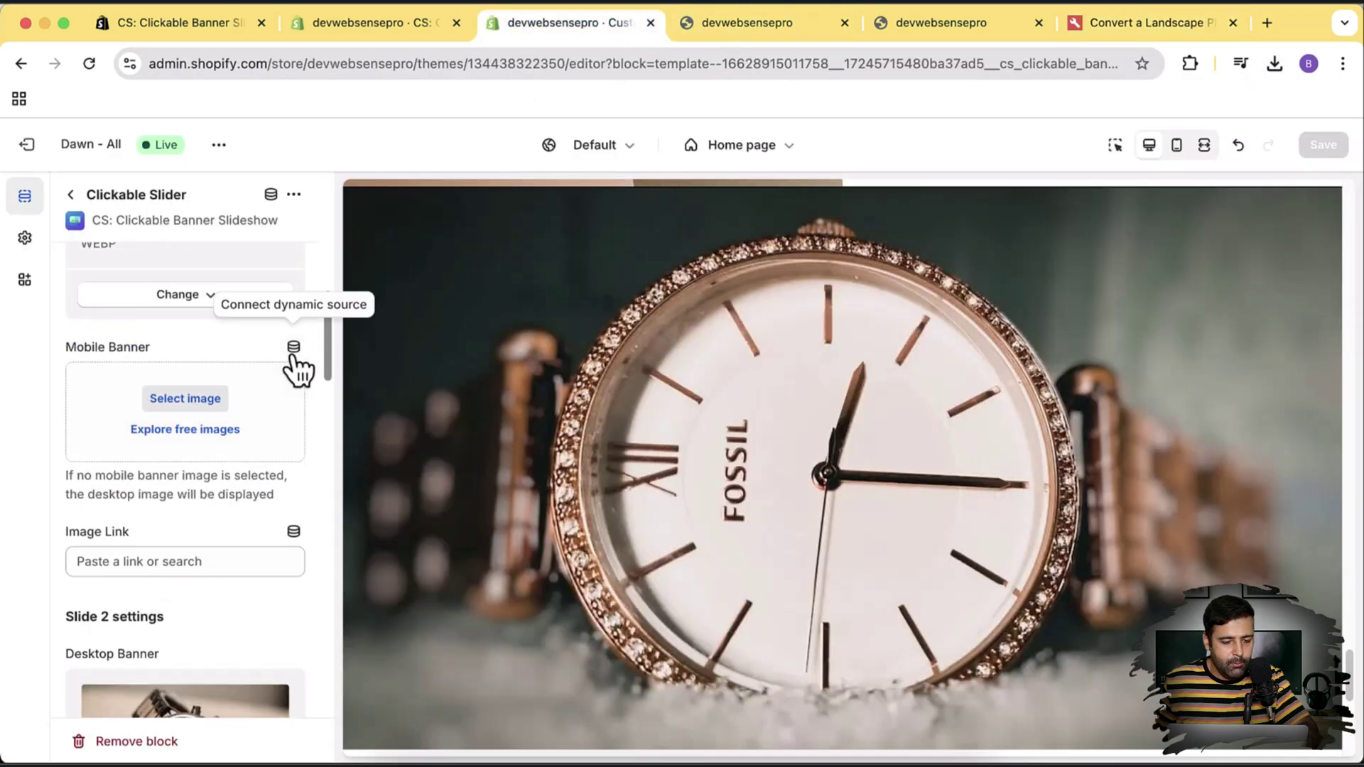
{"action": "left_click", "coordinate": [187, 435]}
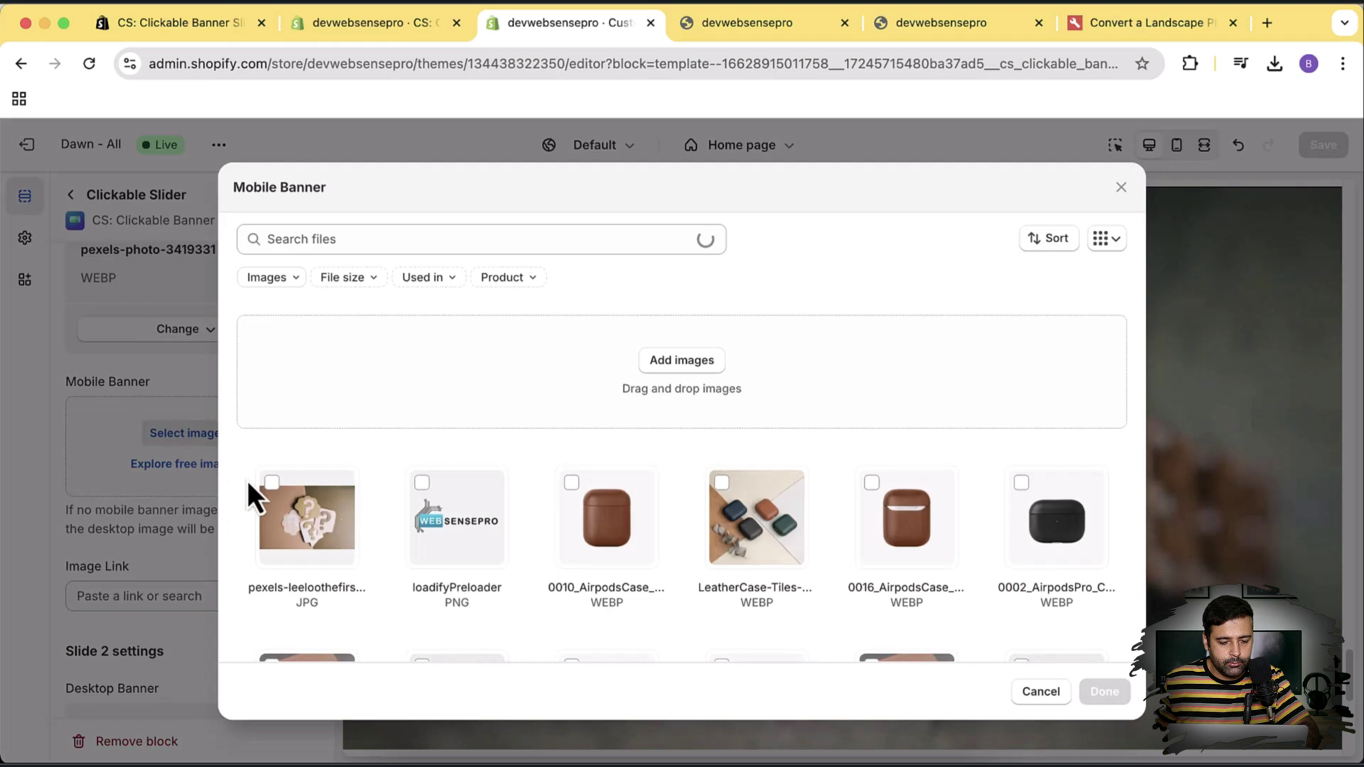
{"action": "left_click", "coordinate": [735, 403]}
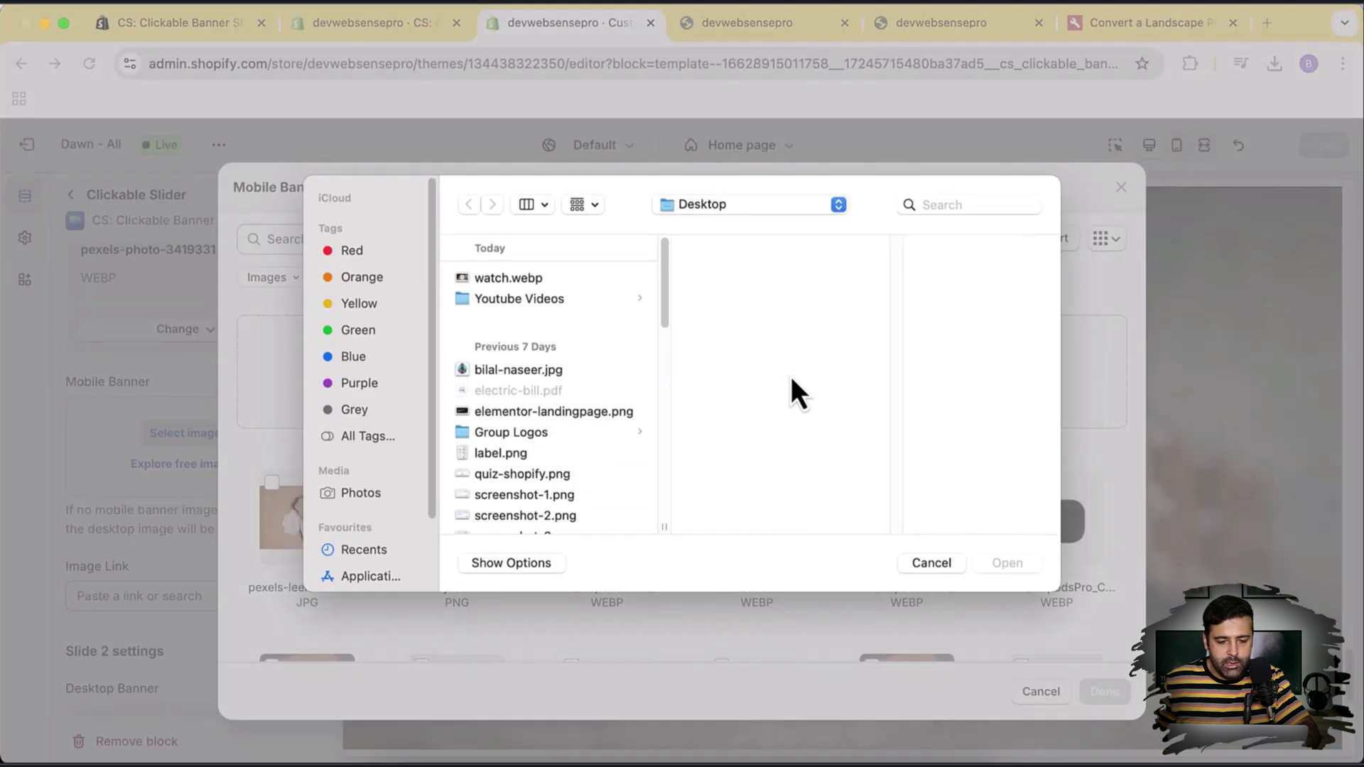
{"action": "scroll", "coordinate": [395, 350], "scroll_direction": "down", "scroll_amount": 3}
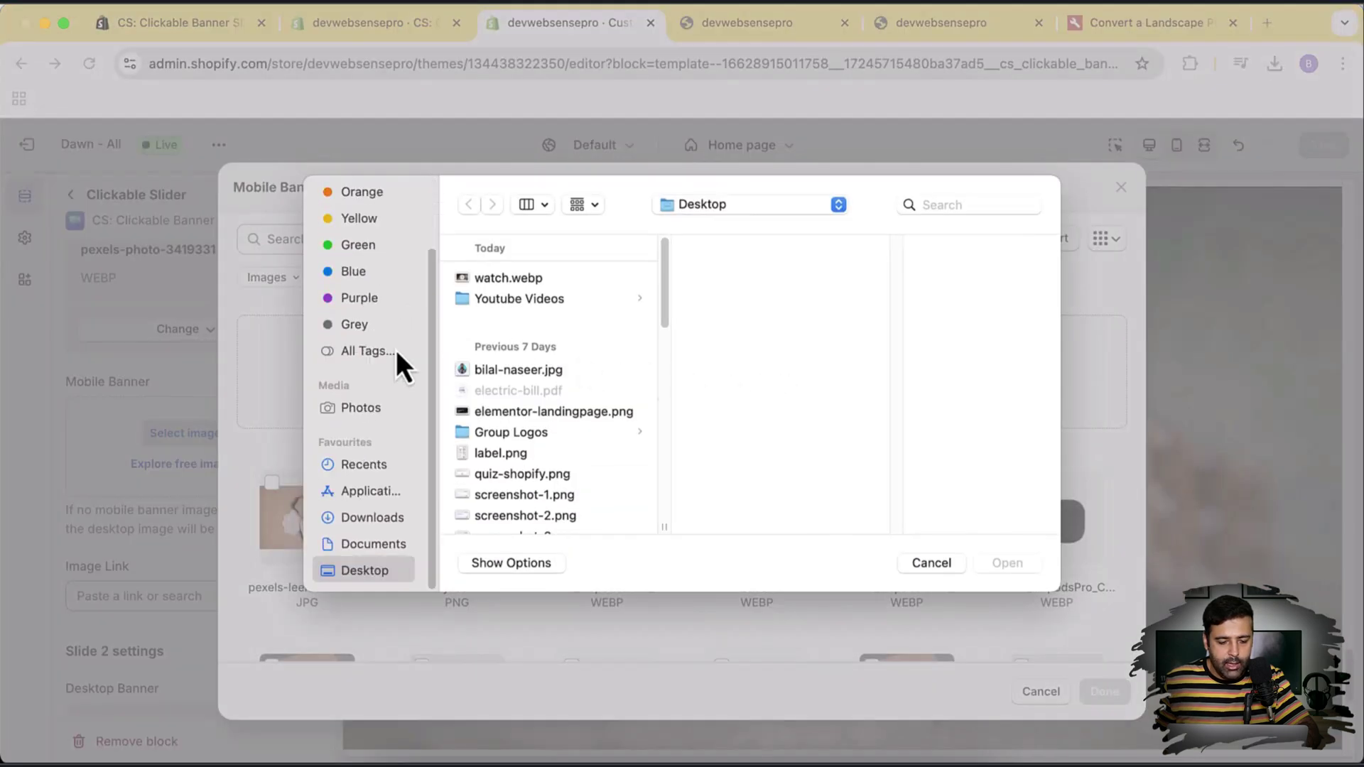
{"action": "left_click", "coordinate": [398, 517]}
{"action": "left_click", "coordinate": [553, 283]}
{"action": "left_click", "coordinate": [1008, 562]}
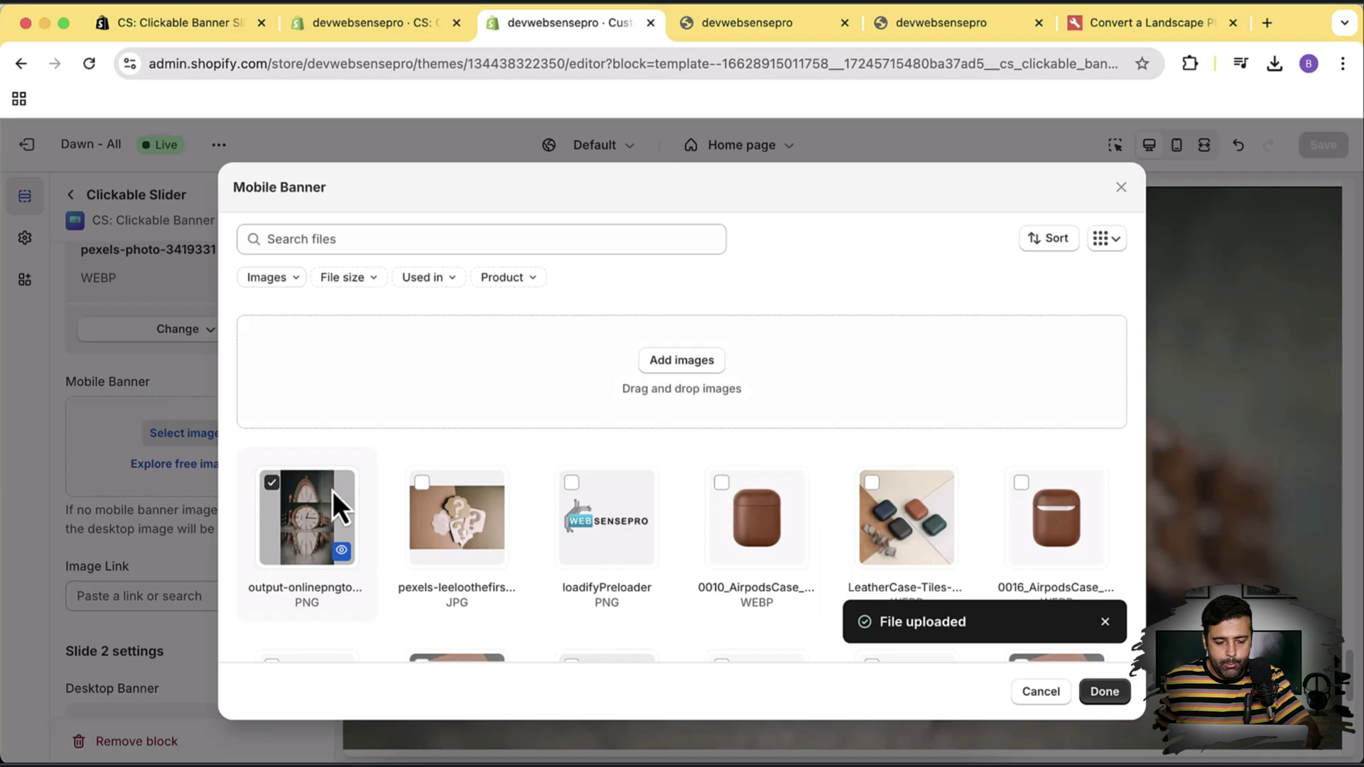
{"action": "left_click", "coordinate": [1106, 693]}
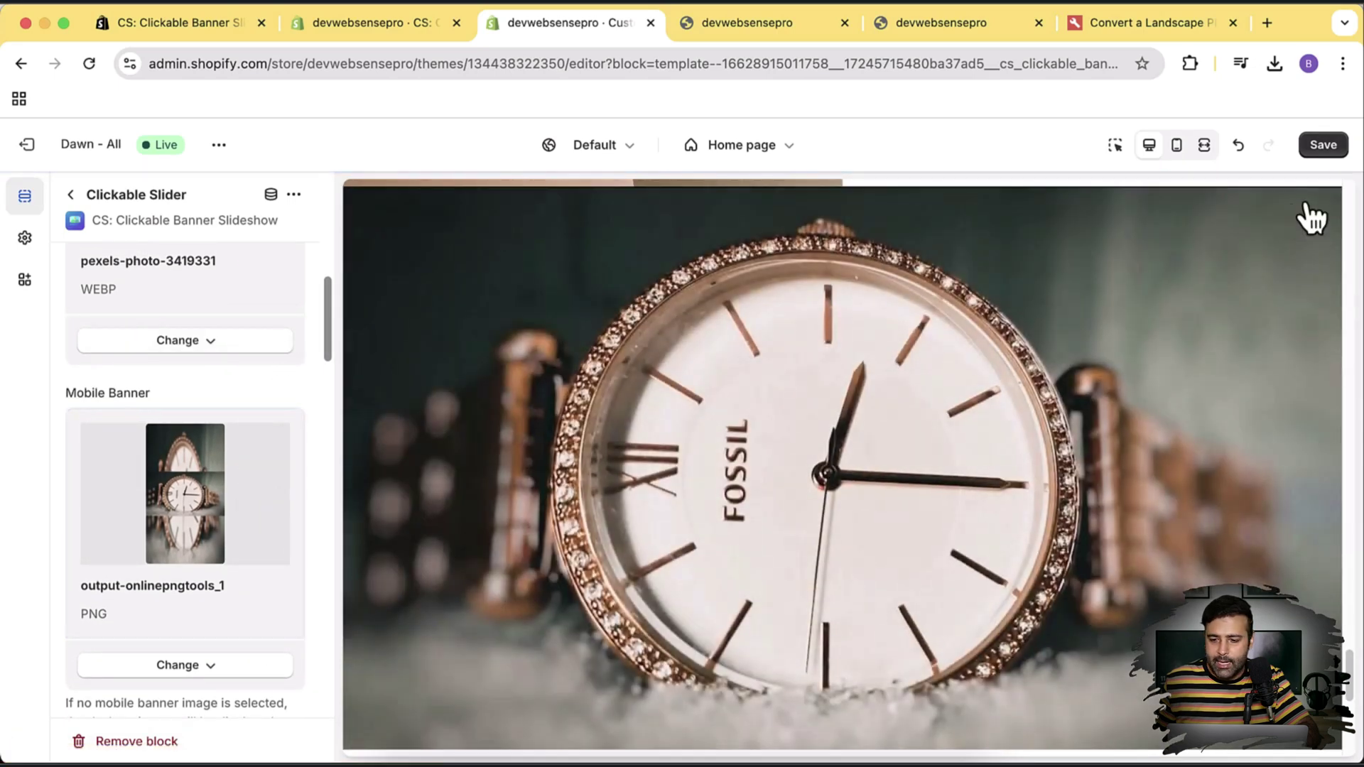
{"action": "left_click", "coordinate": [1323, 150]}
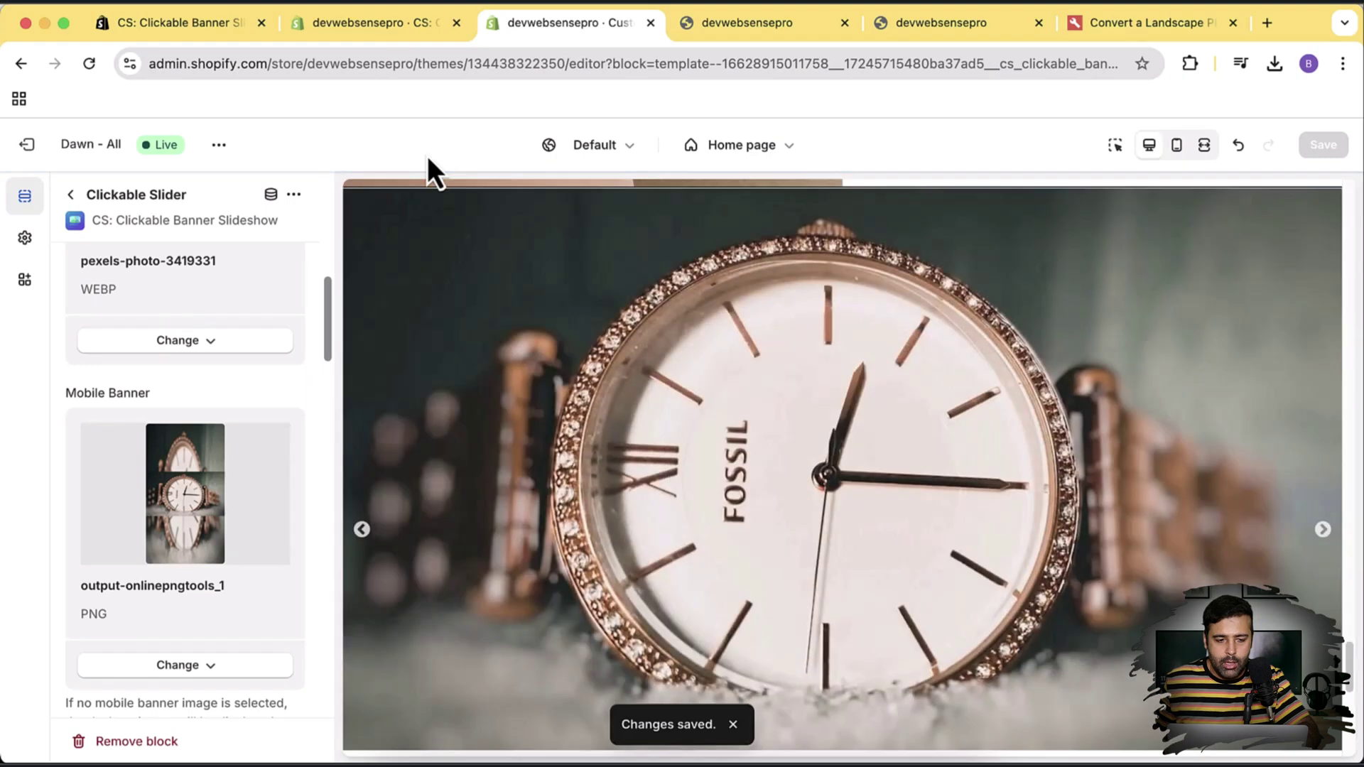
- Open the live storefront and preview it at iPhone 14 Pro Max size in DevTools
{"action": "left_click", "coordinate": [216, 151]}
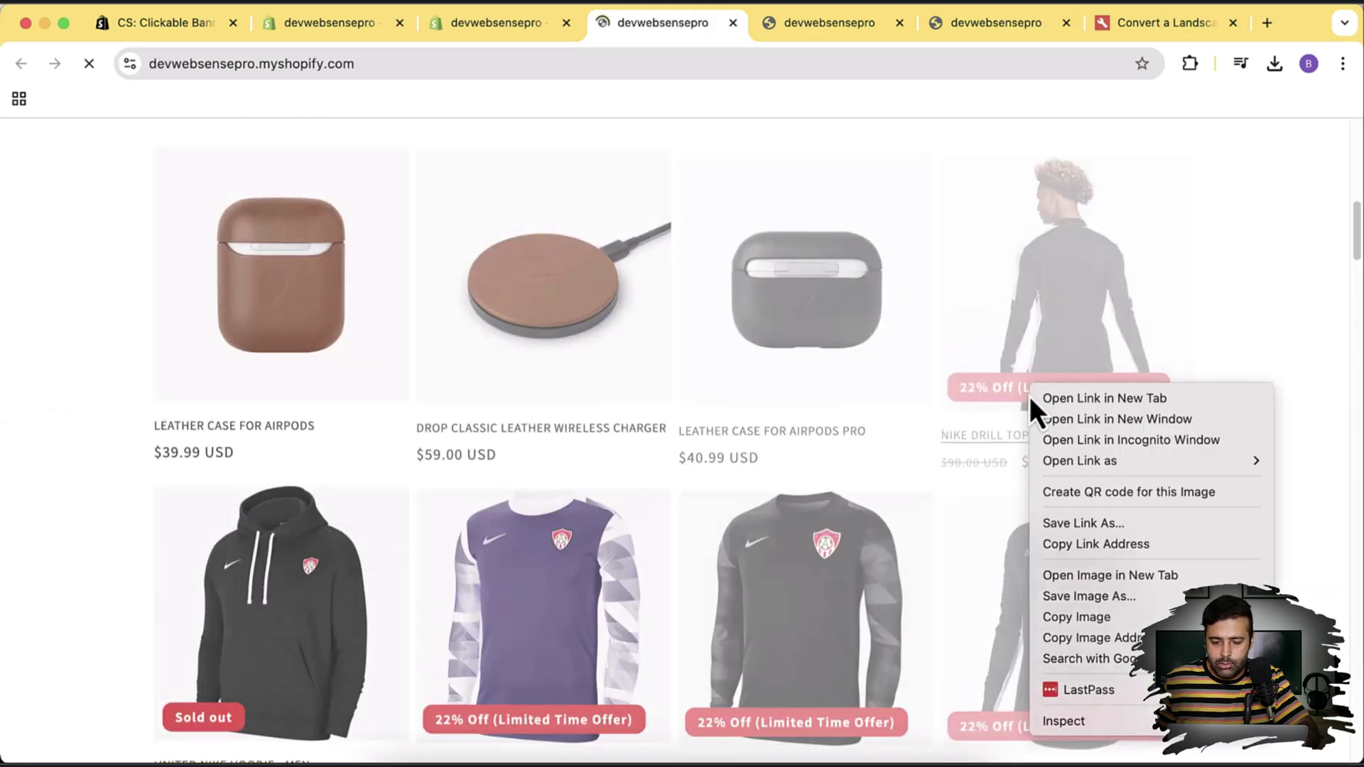
{"action": "key", "text": "Escape"}
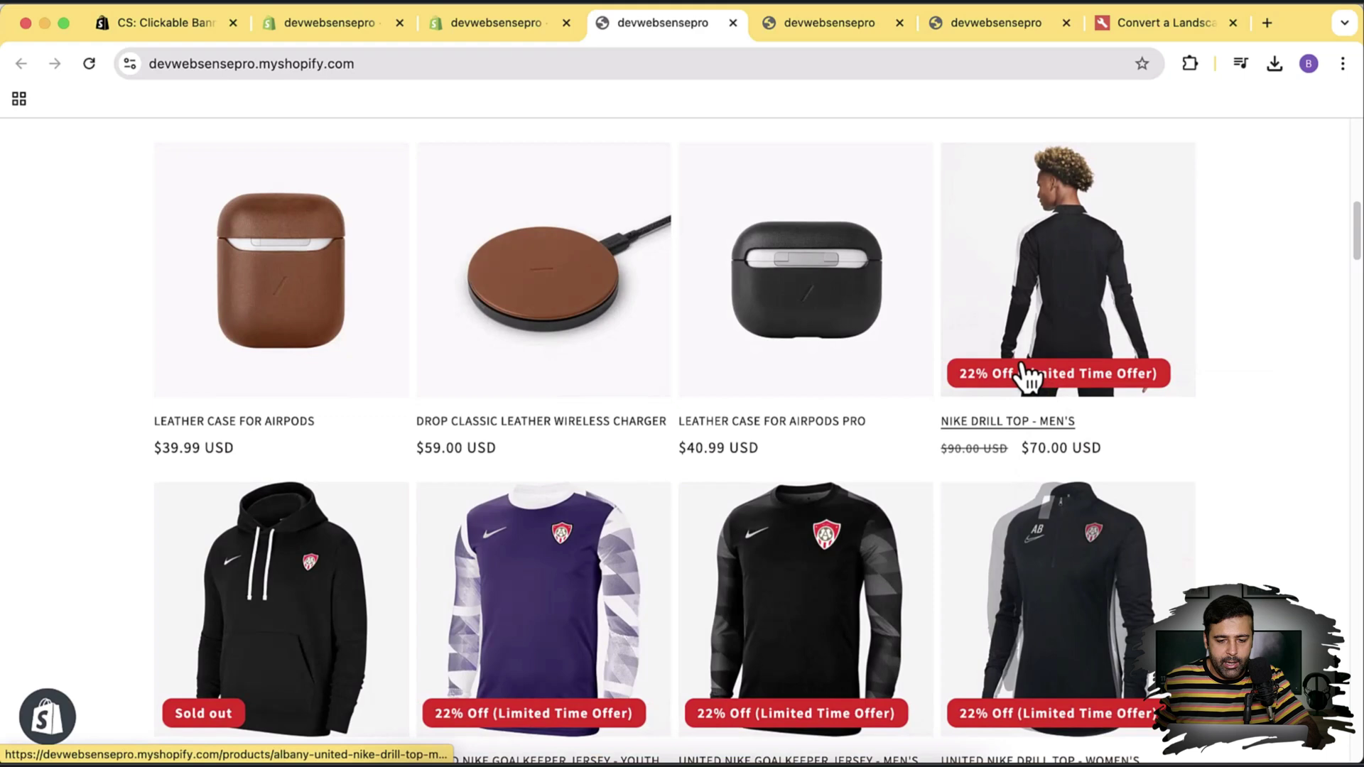
{"action": "key", "text": "super+alt+i"}
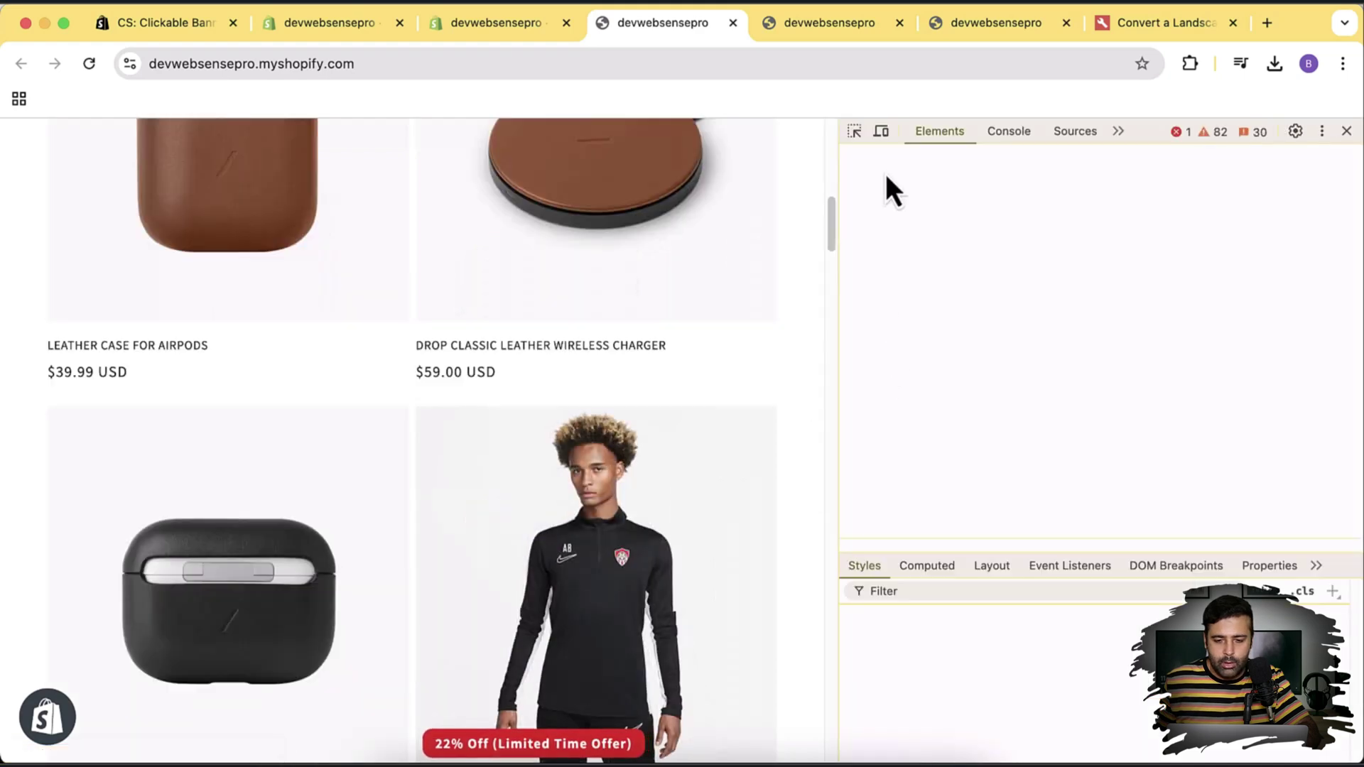
{"action": "left_click", "coordinate": [881, 131]}
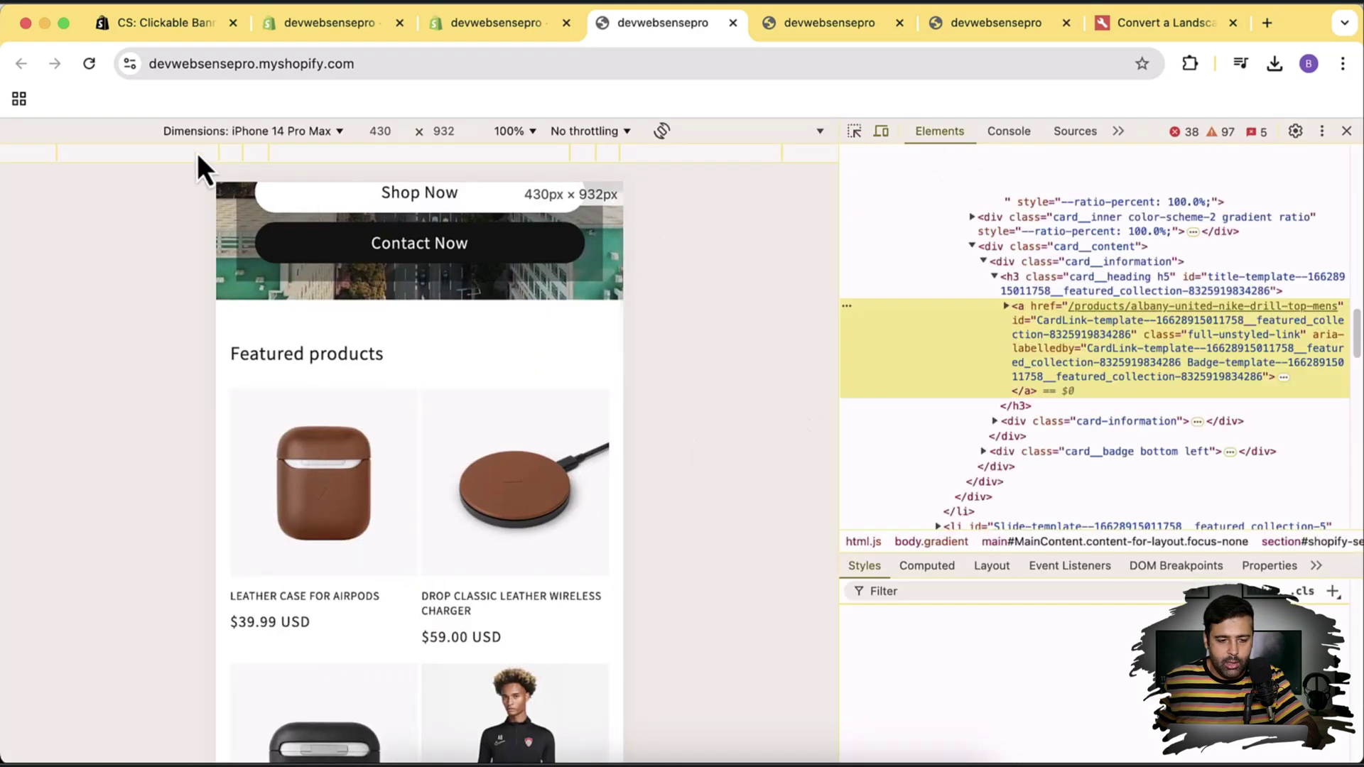
{"action": "scroll", "coordinate": [541, 321], "scroll_direction": "down", "scroll_amount": 15}
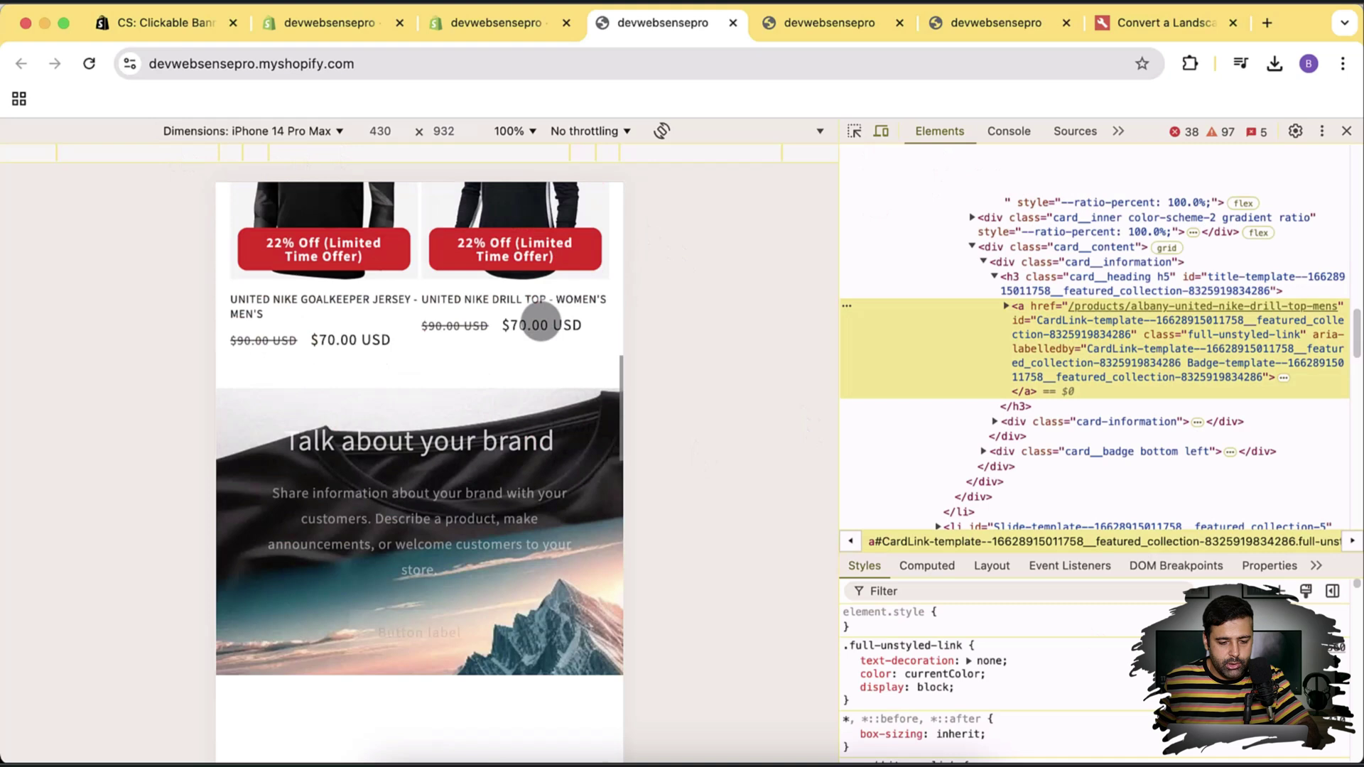
{"action": "scroll", "coordinate": [541, 321], "scroll_direction": "down", "scroll_amount": 15}
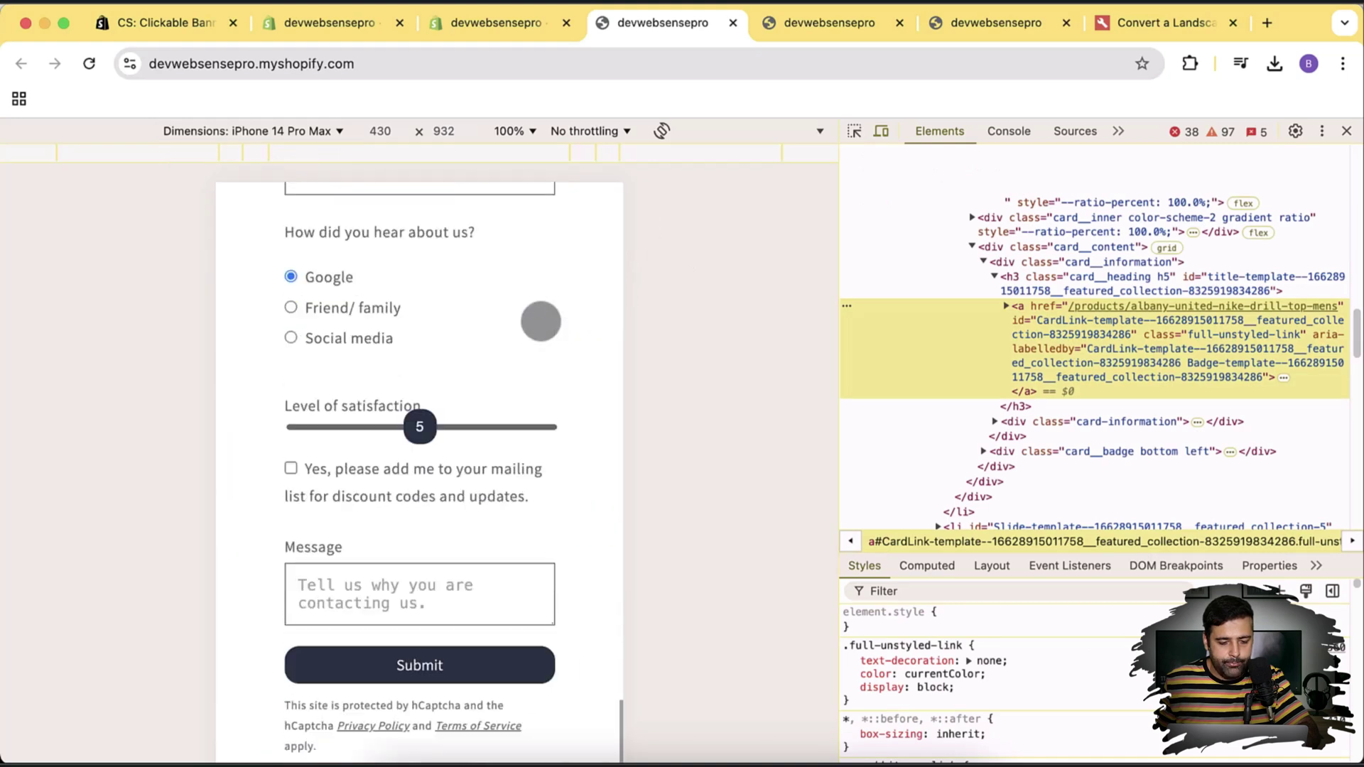
{"action": "scroll", "coordinate": [542, 321], "scroll_direction": "down", "scroll_amount": 15}
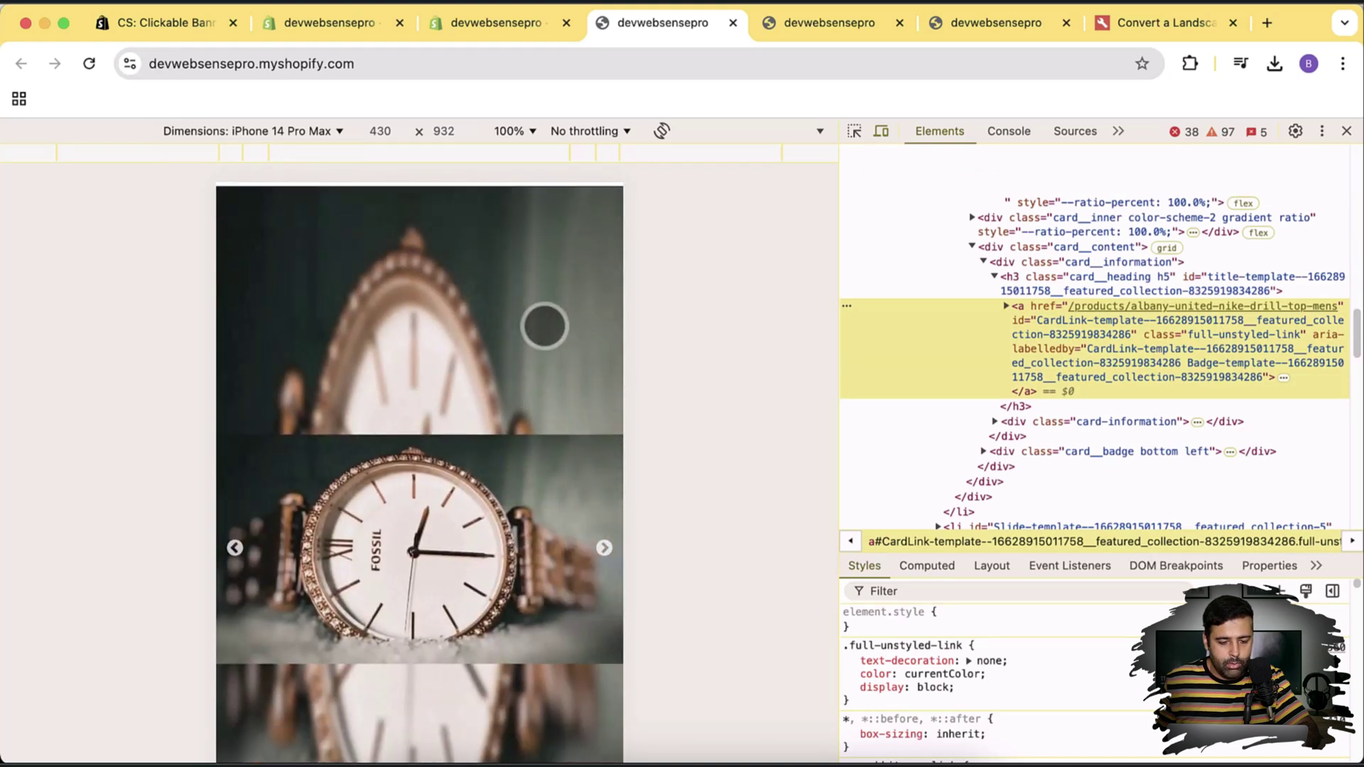
{"action": "scroll", "coordinate": [544, 327], "scroll_direction": "up", "scroll_amount": 5}
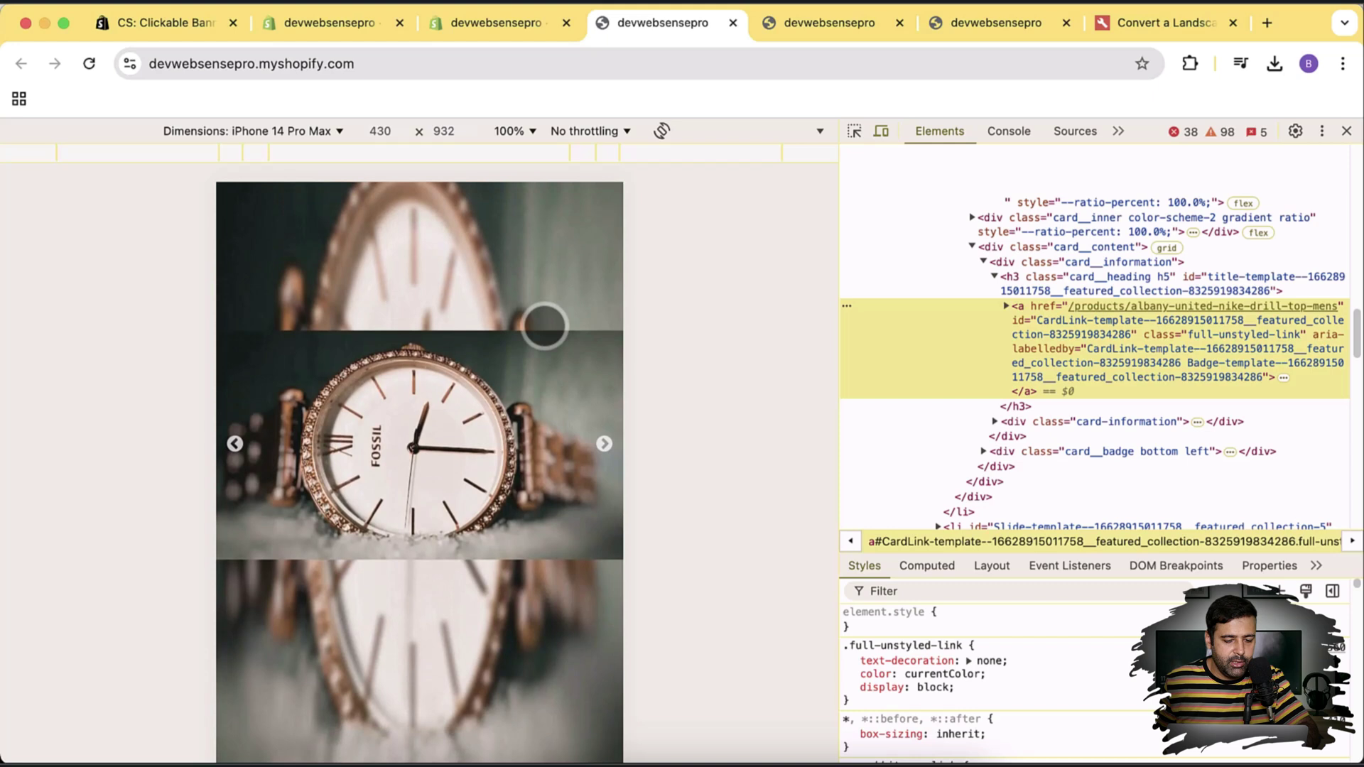
- Cycle the mobile slideshow between the Fossil and Longines watch slides, then close DevTools
{"action": "left_click", "coordinate": [442, 431]}
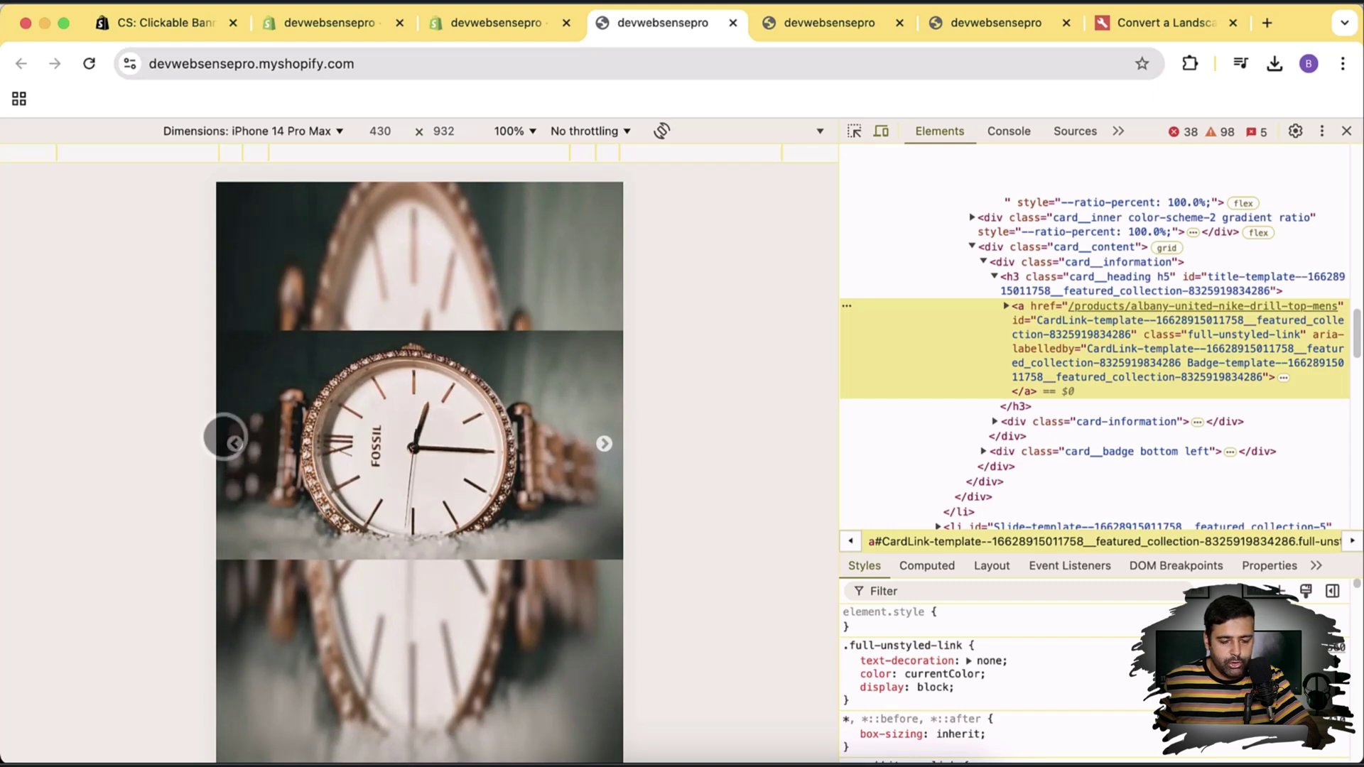
{"action": "left_click", "coordinate": [235, 443]}
{"action": "scroll", "coordinate": [505, 463], "scroll_direction": "up", "scroll_amount": 2}
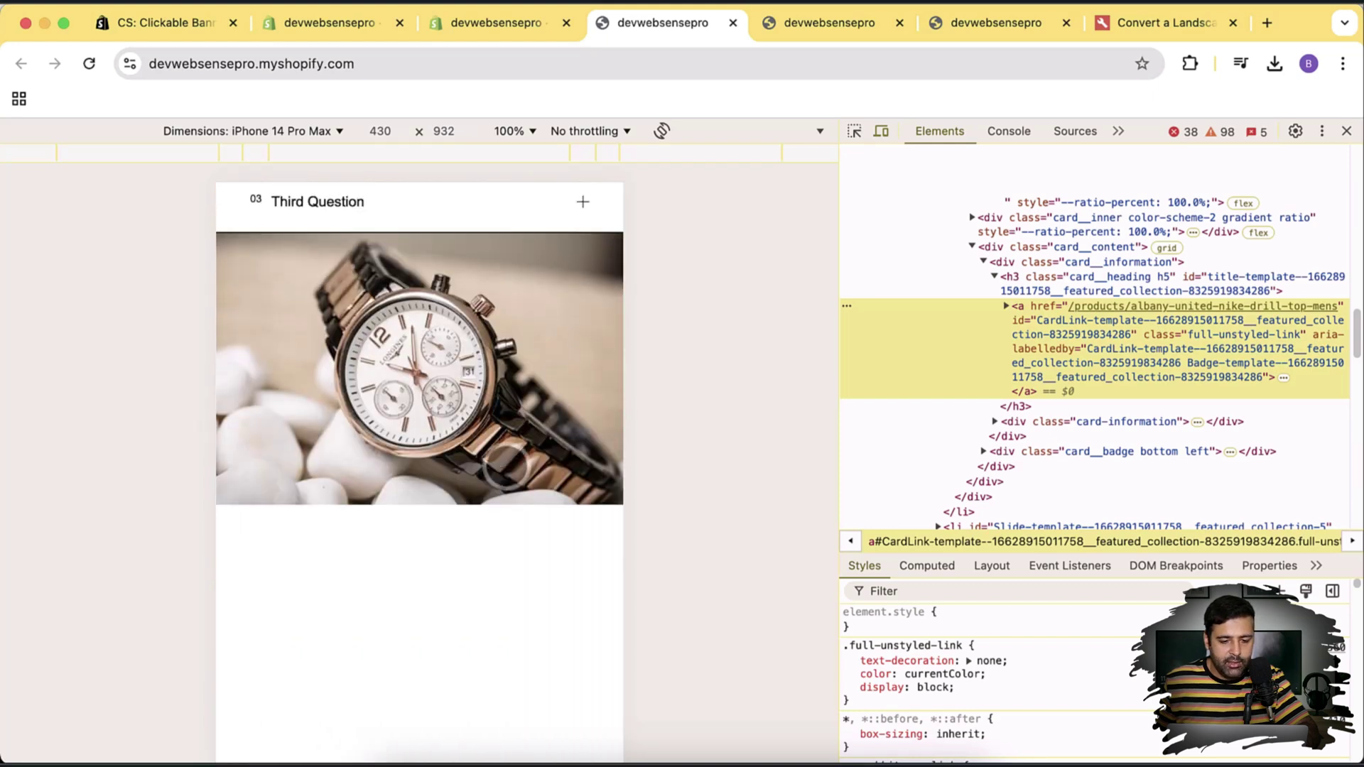
{"action": "scroll", "coordinate": [506, 463], "scroll_direction": "down", "scroll_amount": 4}
{"action": "scroll", "coordinate": [507, 466], "scroll_direction": "up", "scroll_amount": 3}
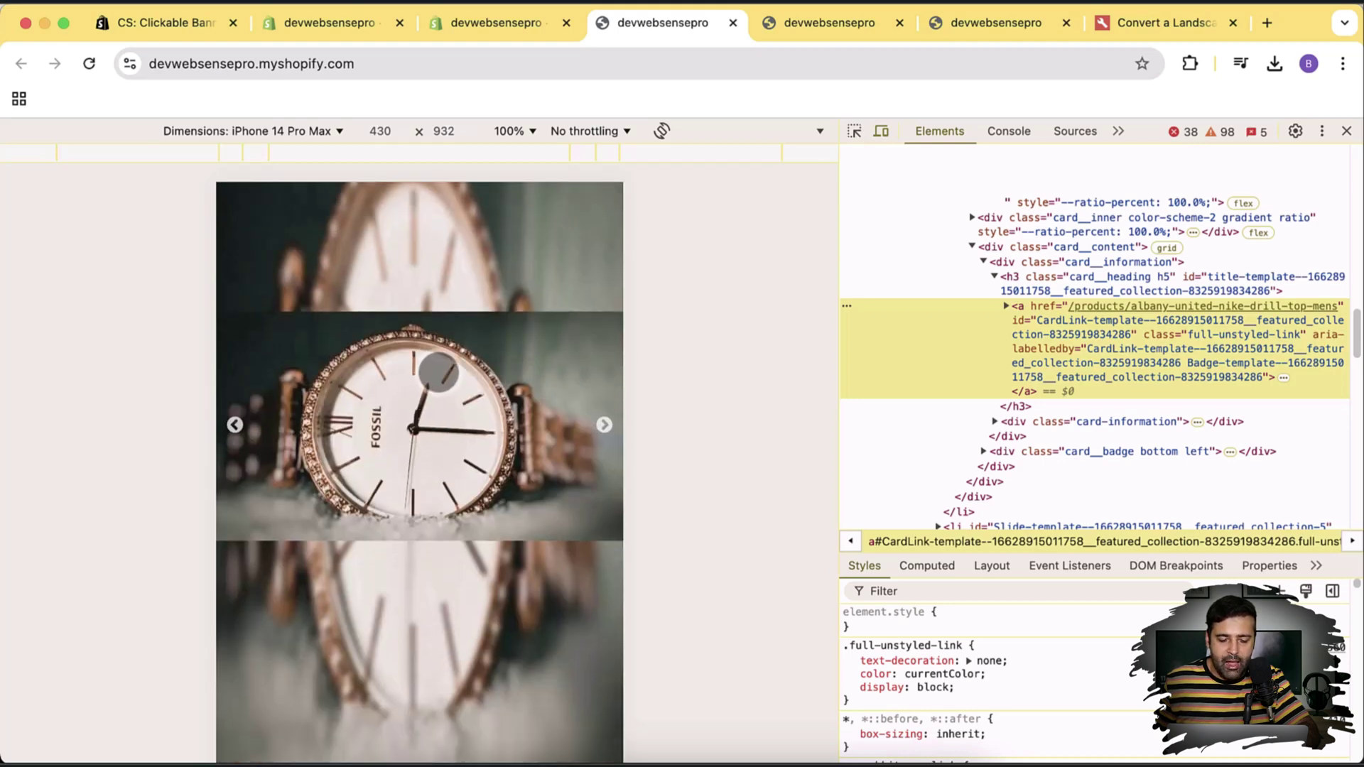
{"action": "scroll", "coordinate": [436, 377], "scroll_direction": "down", "scroll_amount": 2}
{"action": "scroll", "coordinate": [440, 370], "scroll_direction": "up", "scroll_amount": 2}
{"action": "scroll", "coordinate": [454, 352], "scroll_direction": "down", "scroll_amount": 2}
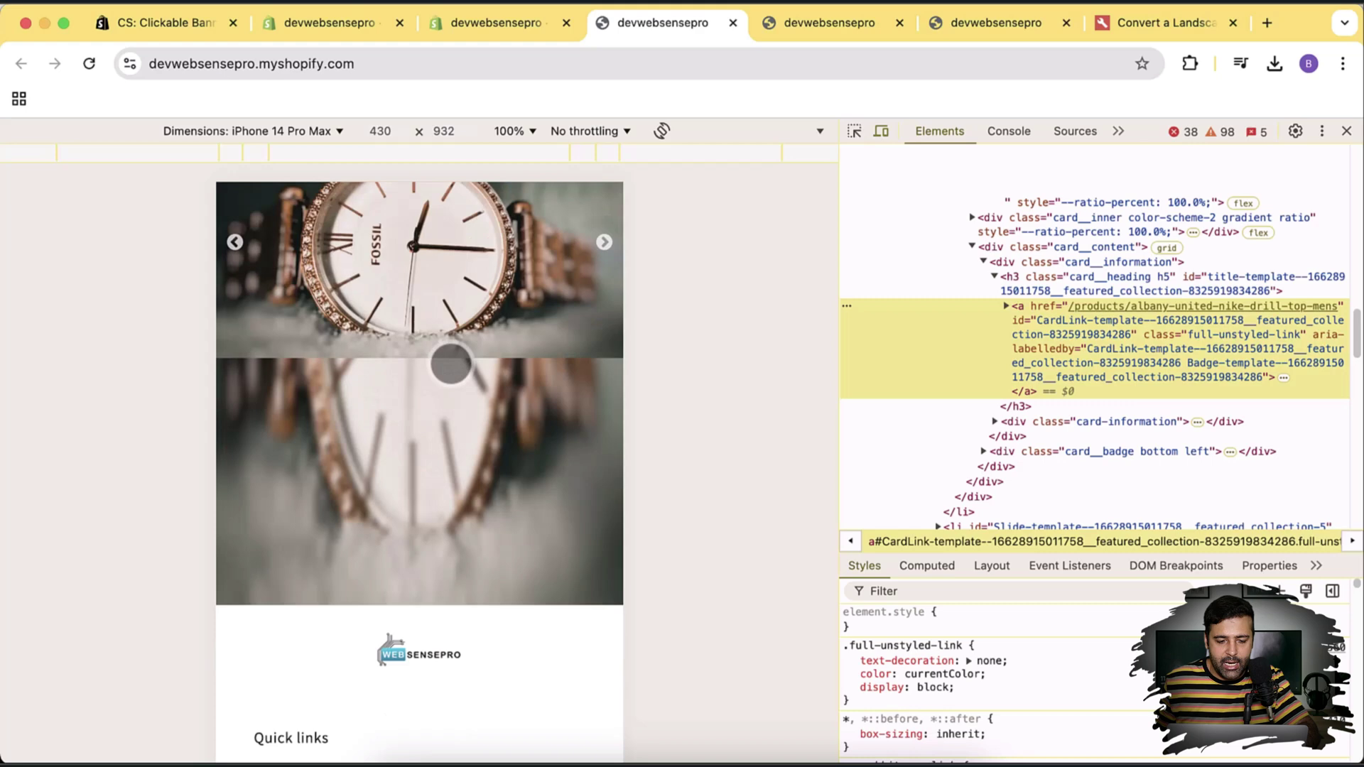
{"action": "scroll", "coordinate": [450, 362], "scroll_direction": "up", "scroll_amount": 2}
{"action": "scroll", "coordinate": [450, 366], "scroll_direction": "down", "scroll_amount": 2}
{"action": "scroll", "coordinate": [450, 355], "scroll_direction": "up", "scroll_amount": 3}
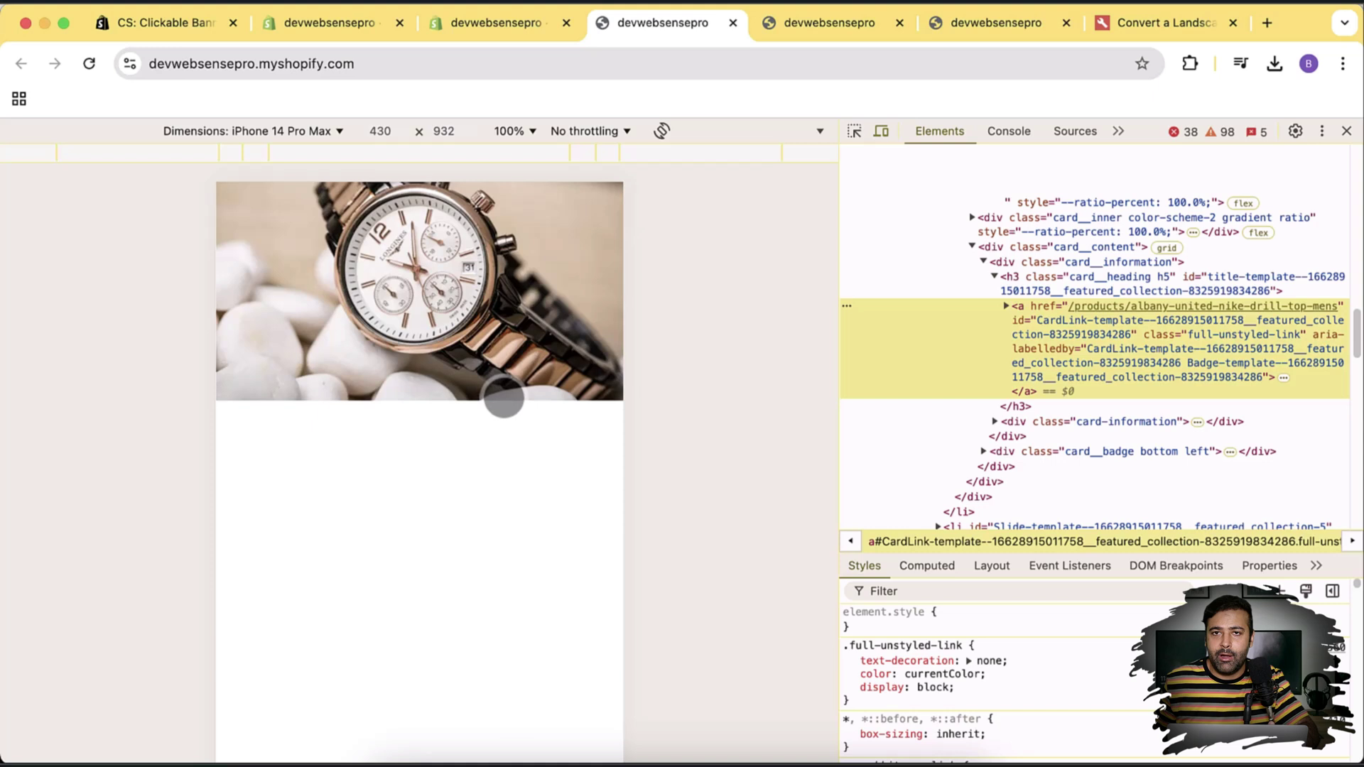
{"action": "left_click", "coordinate": [504, 398]}
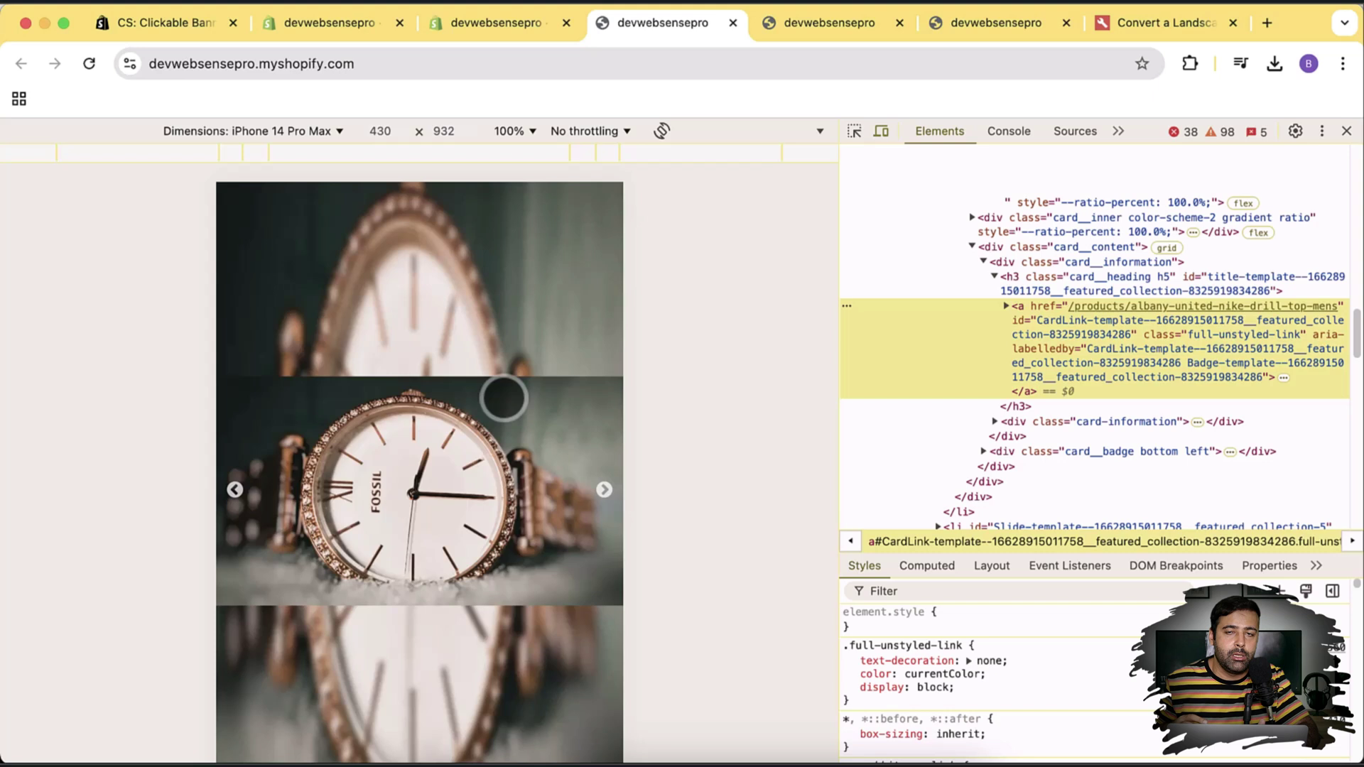
{"action": "left_click", "coordinate": [504, 398]}
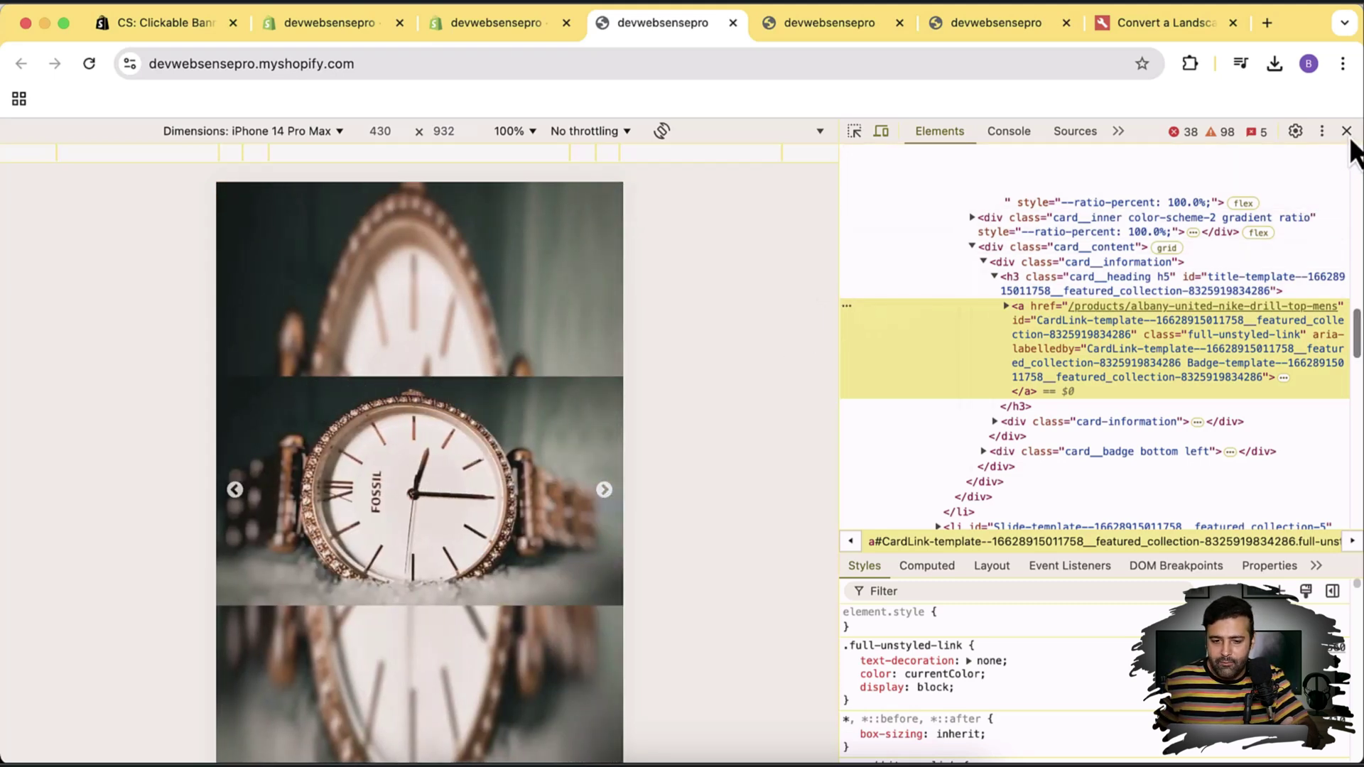
{"action": "left_click", "coordinate": [1349, 135]}
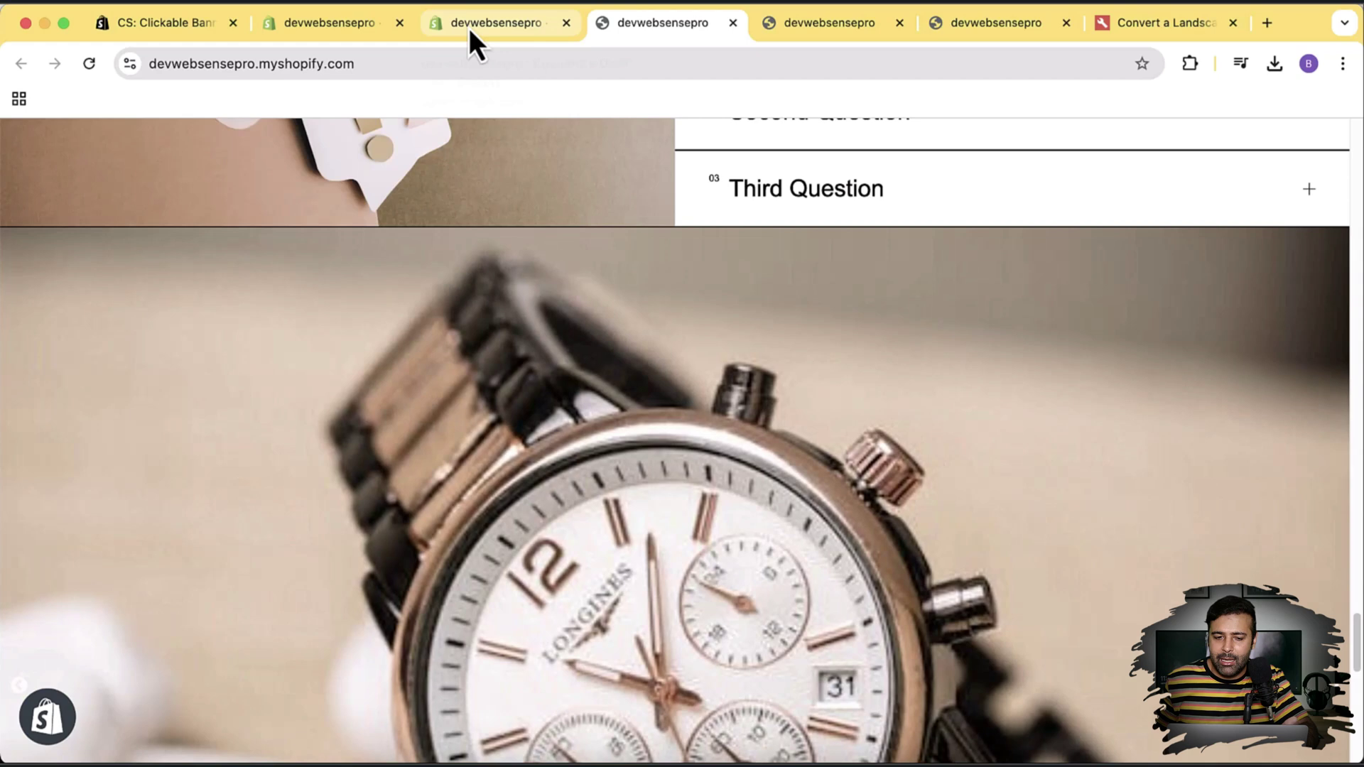
- Bring the Dawn theme editor tab in Shopify admin back to the front
{"action": "left_click", "coordinate": [469, 28]}
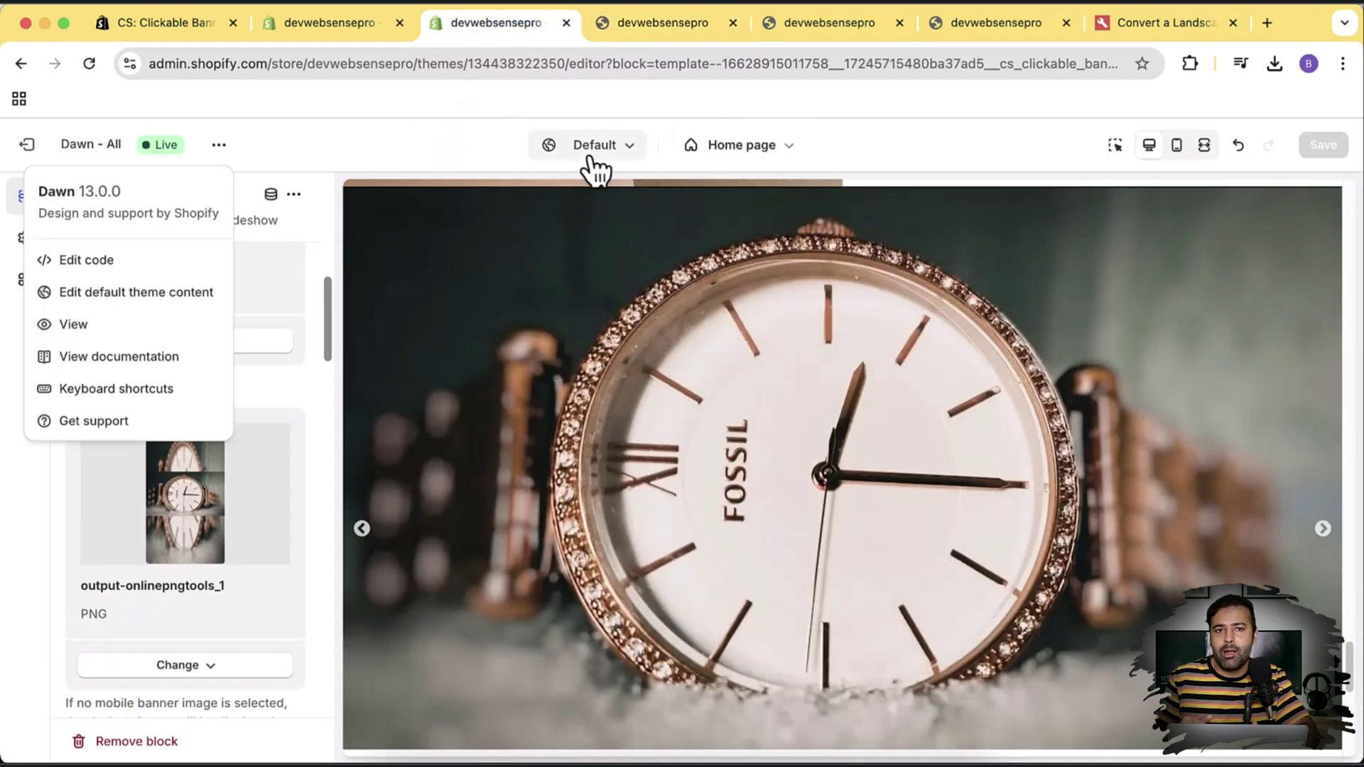